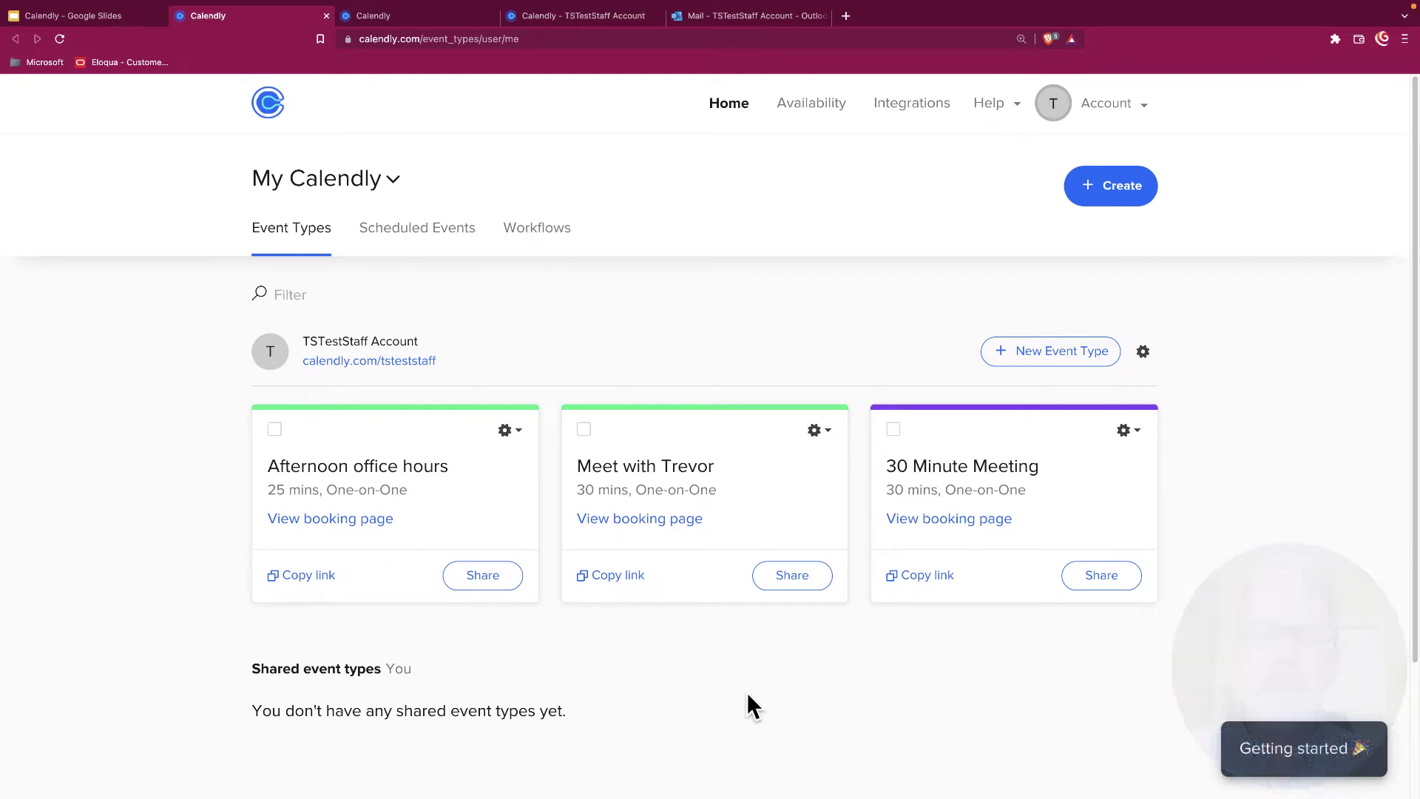
left_click(1293, 751)
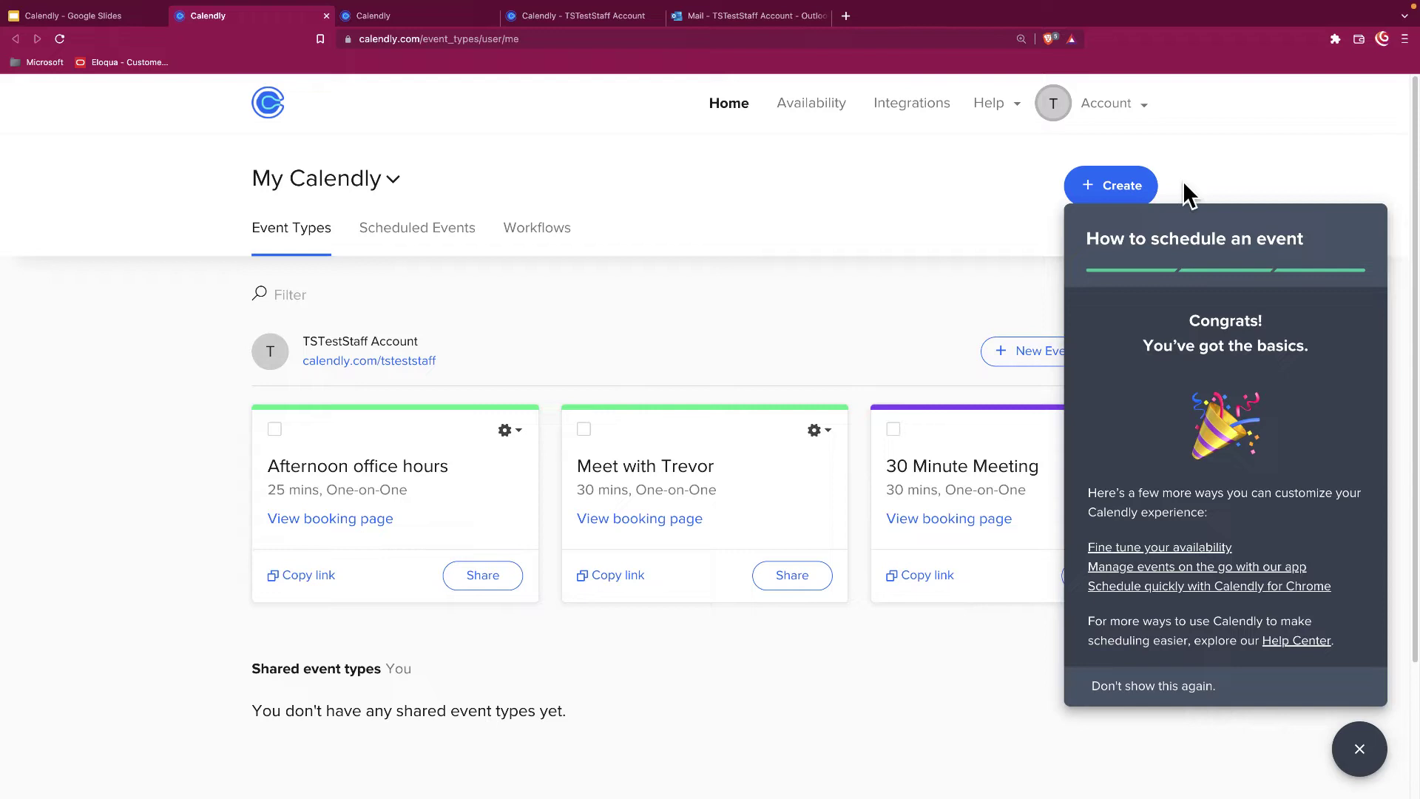
left_click(1360, 762)
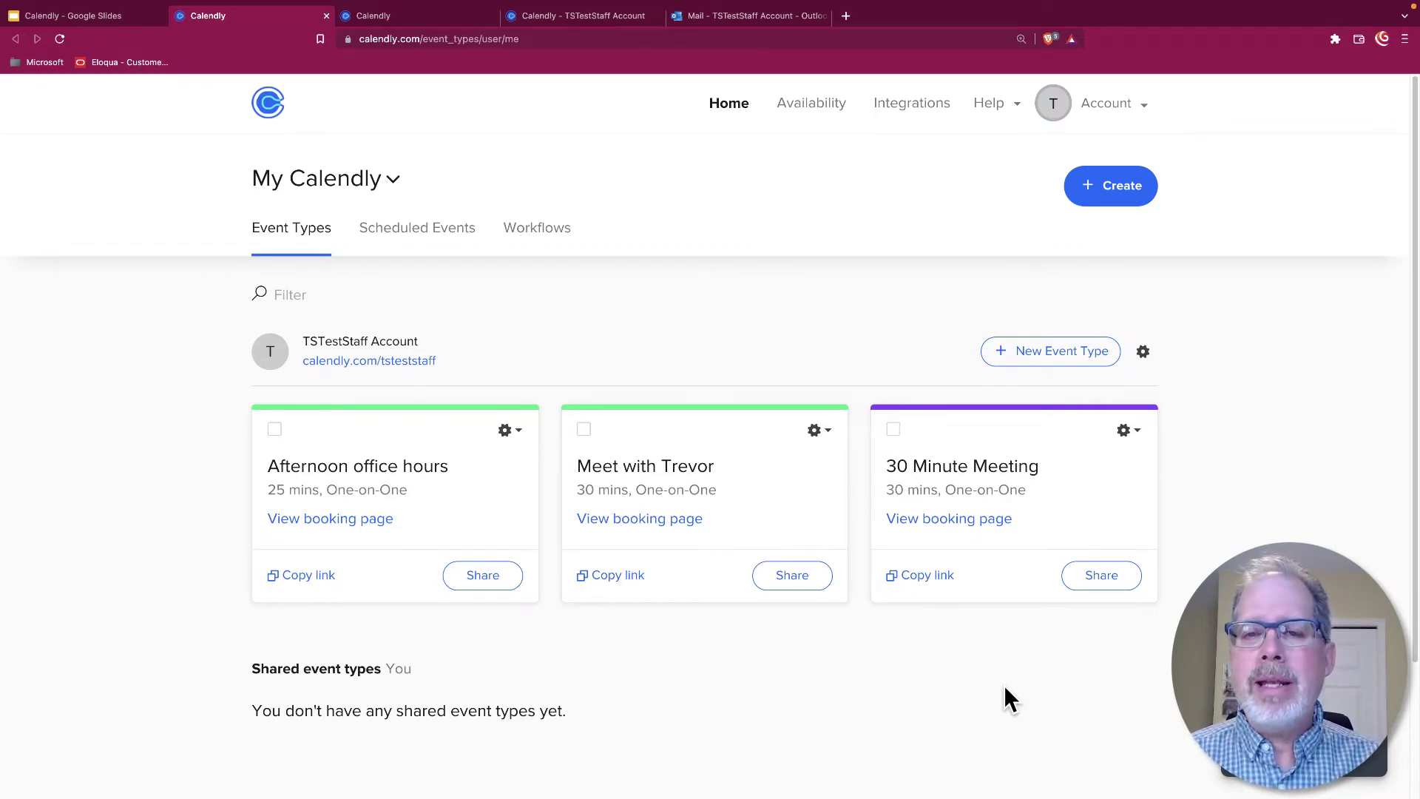
Review the Availability page's Working hours schedule: weekdays 07:30–15:30, Mountain Time
left_click(809, 107)
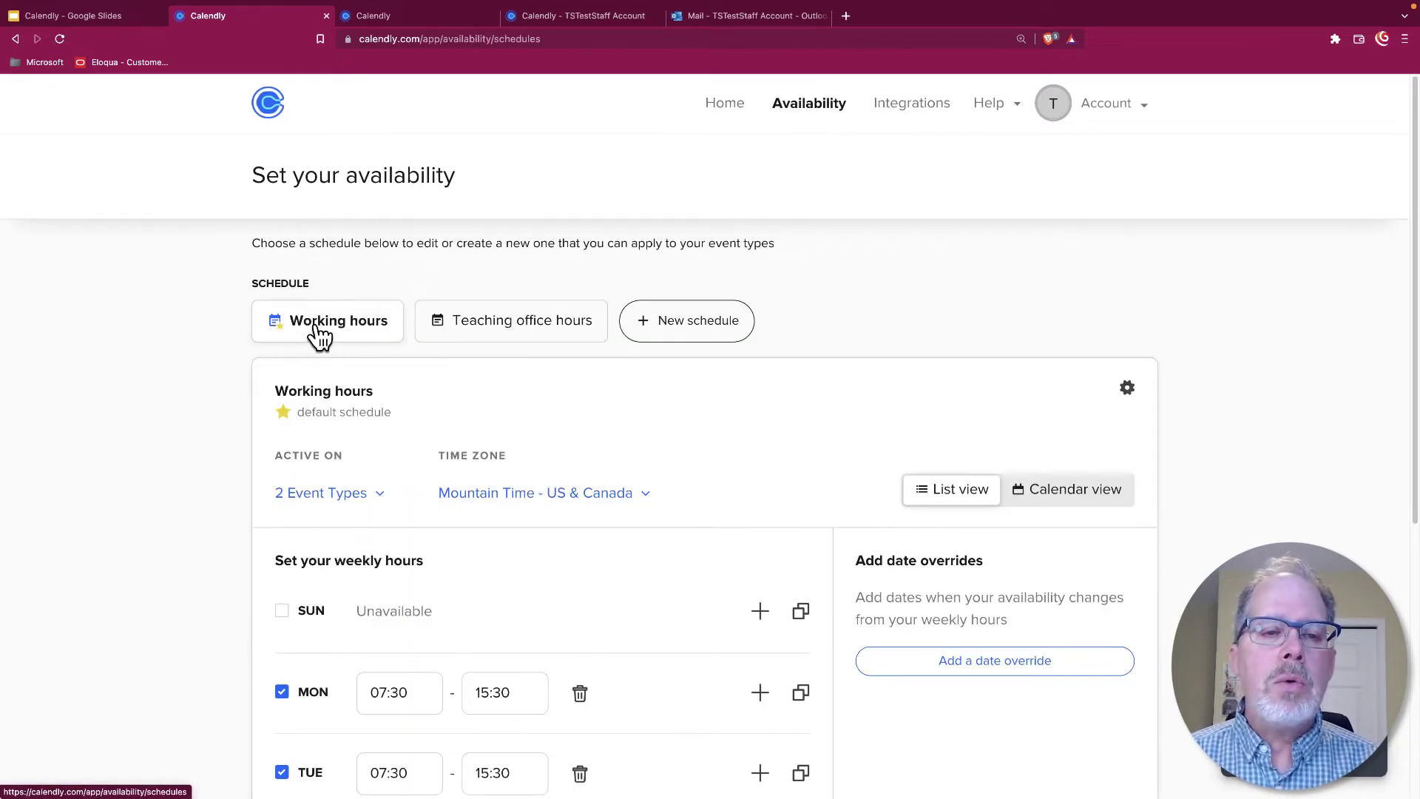
scroll(576, 418, "down", 1)
scroll(575, 423, "down", 3)
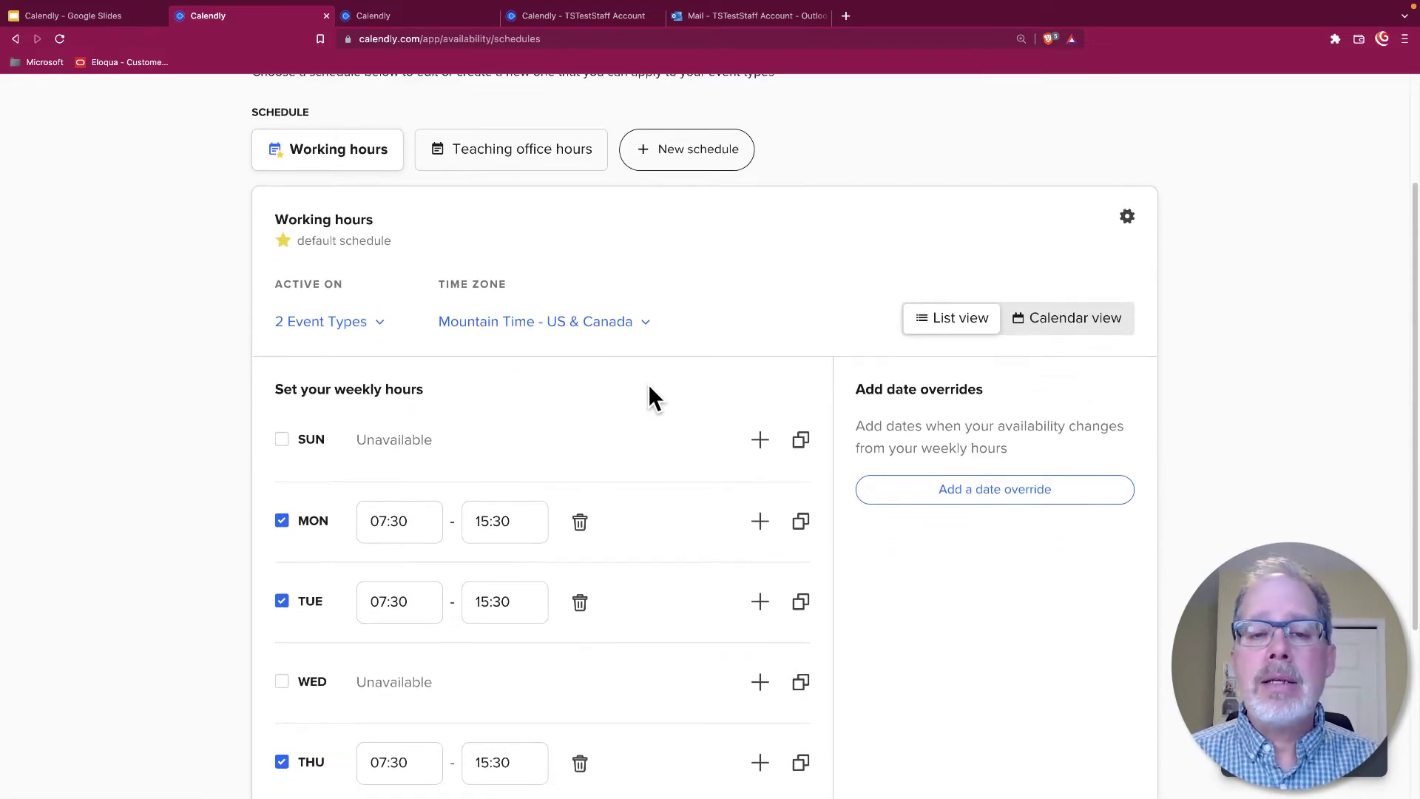
scroll(650, 393, "down", 2)
scroll(689, 549, "down", 2)
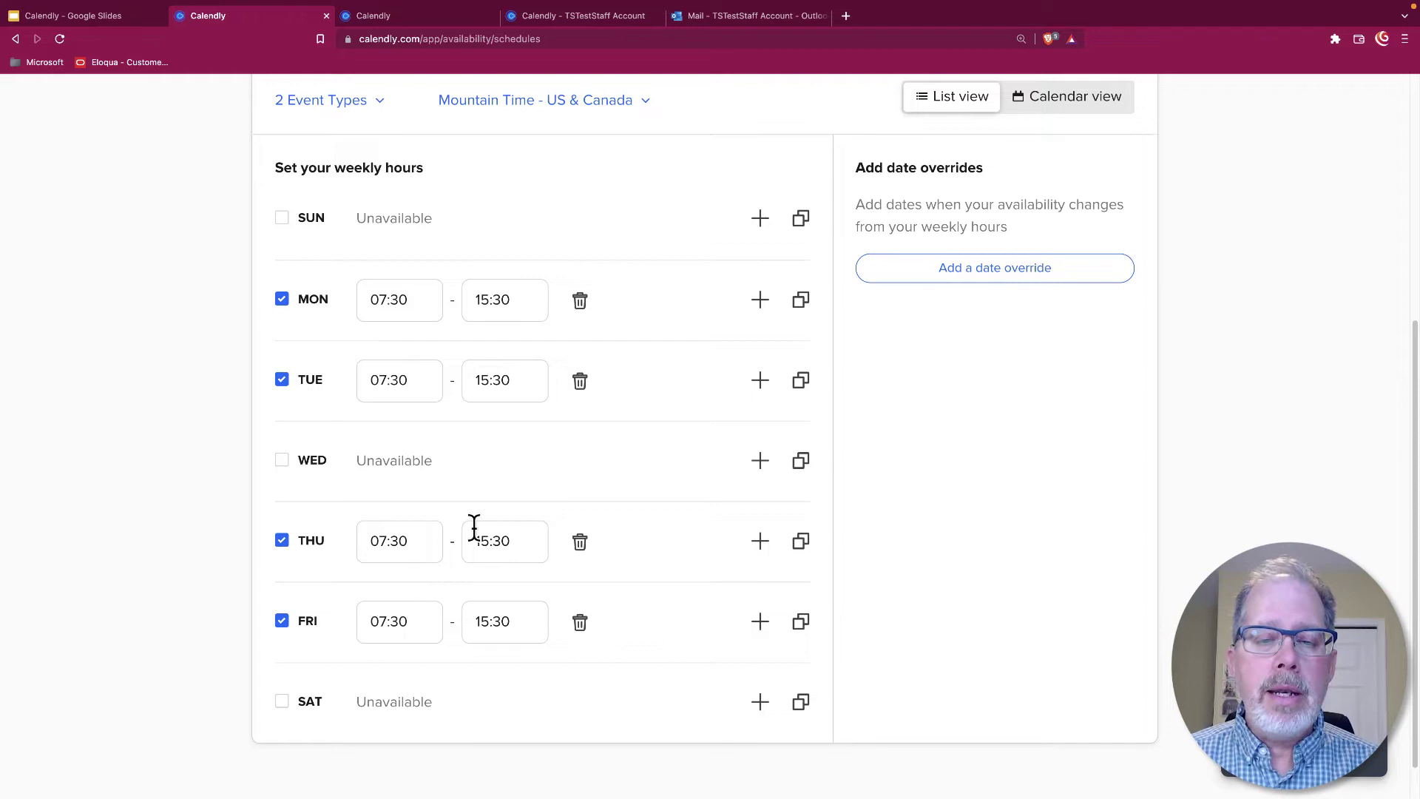
scroll(665, 506, "up", 1)
scroll(673, 510, "up", 5)
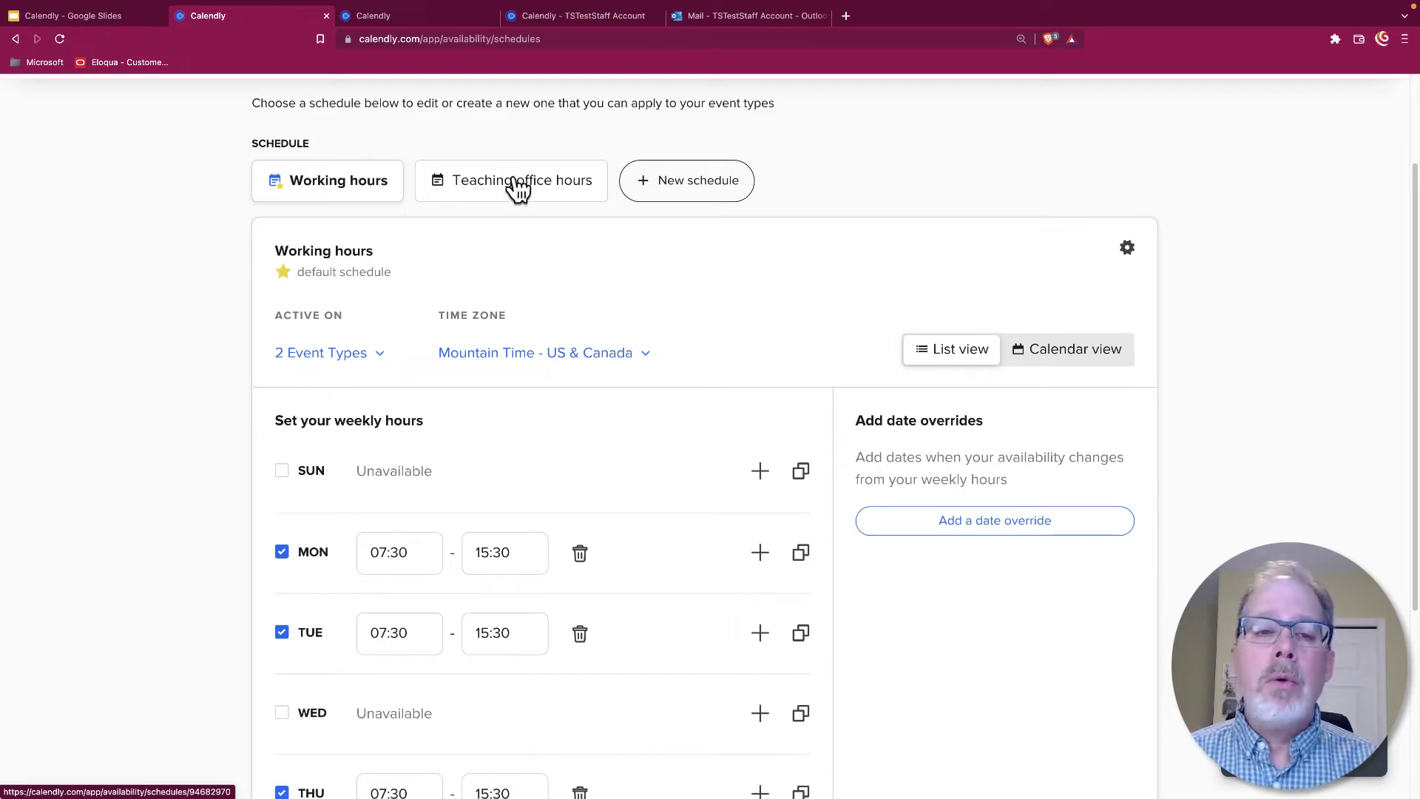
left_click(551, 197)
scroll(691, 270, "down", 4)
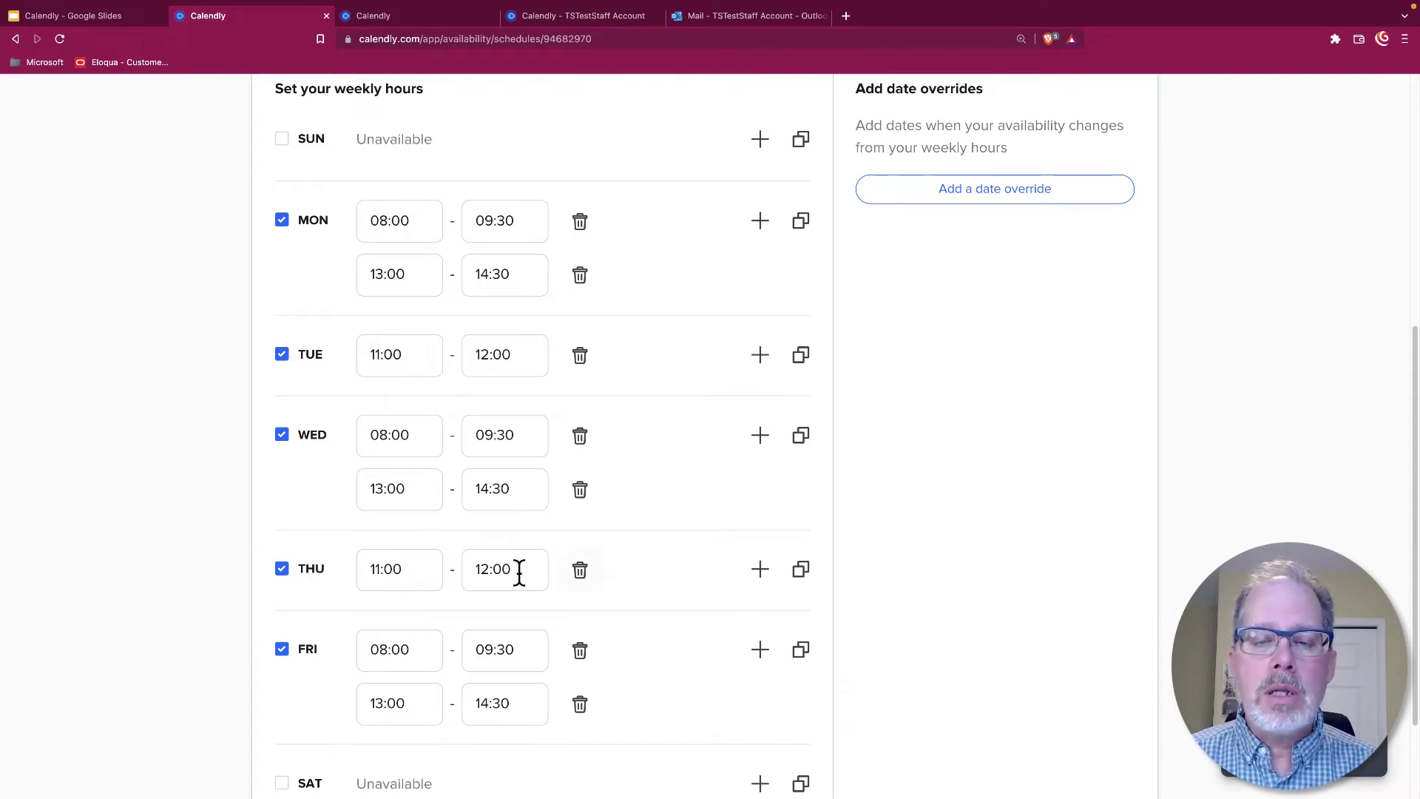
scroll(701, 450, "up", 4)
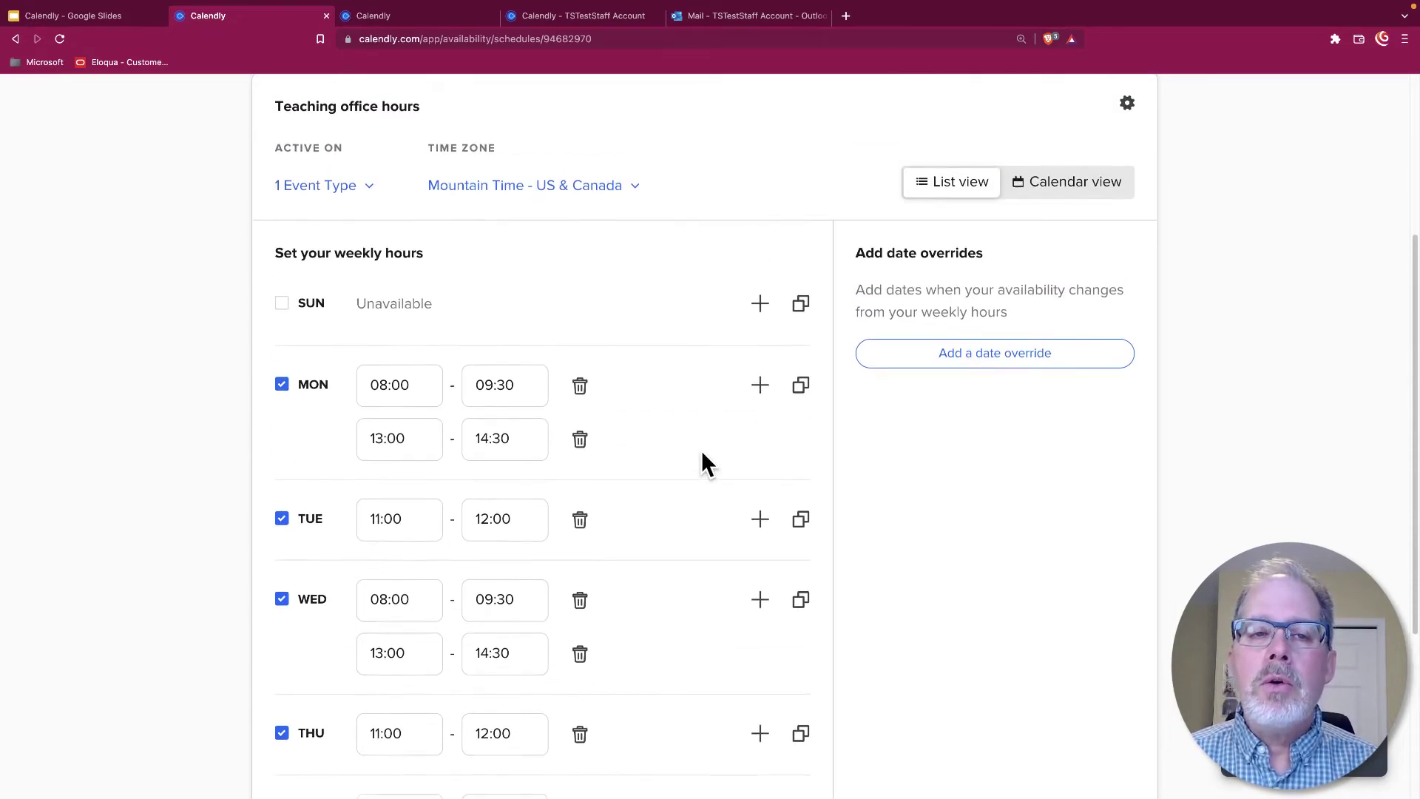
scroll(458, 214, "up", 1)
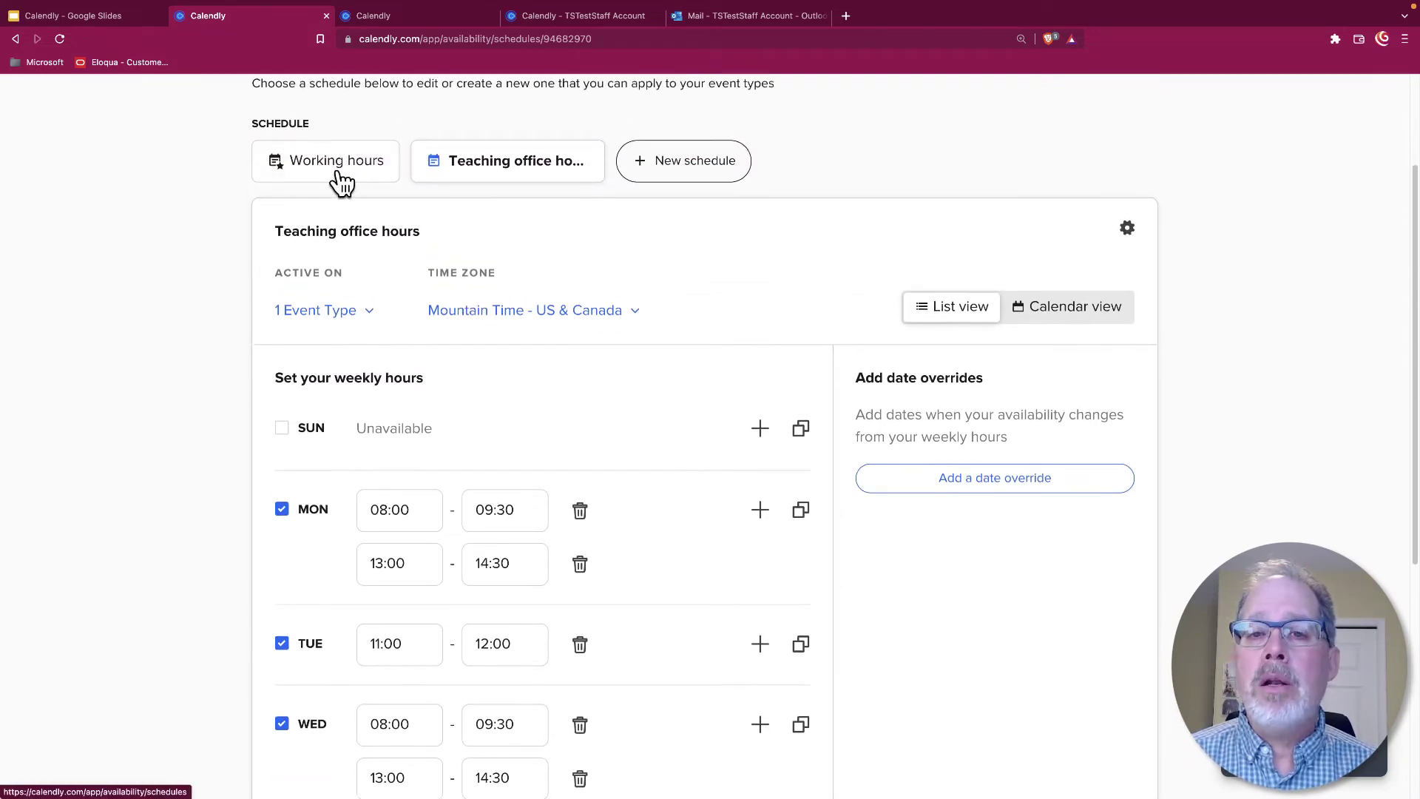
left_click(338, 176)
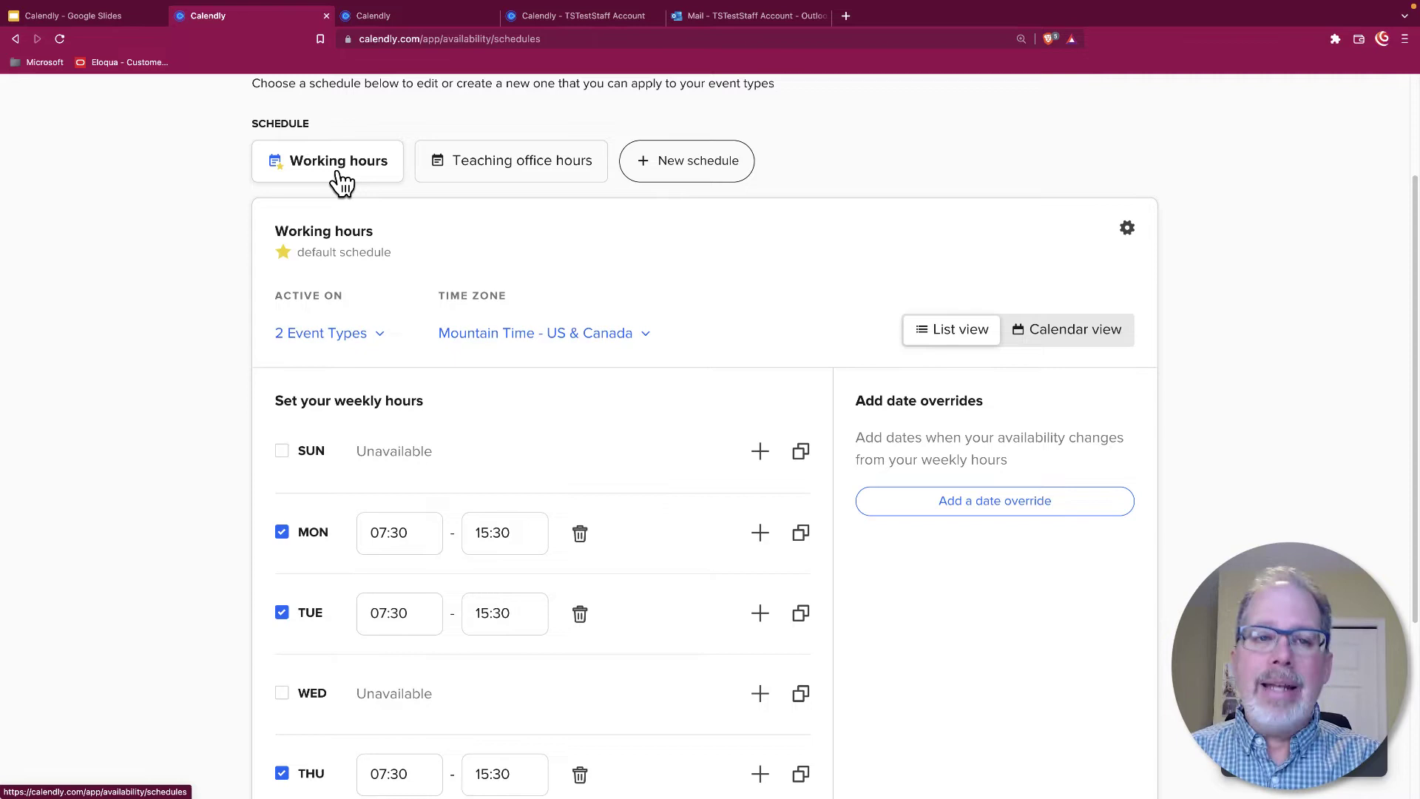
scroll(641, 282, "up", 3)
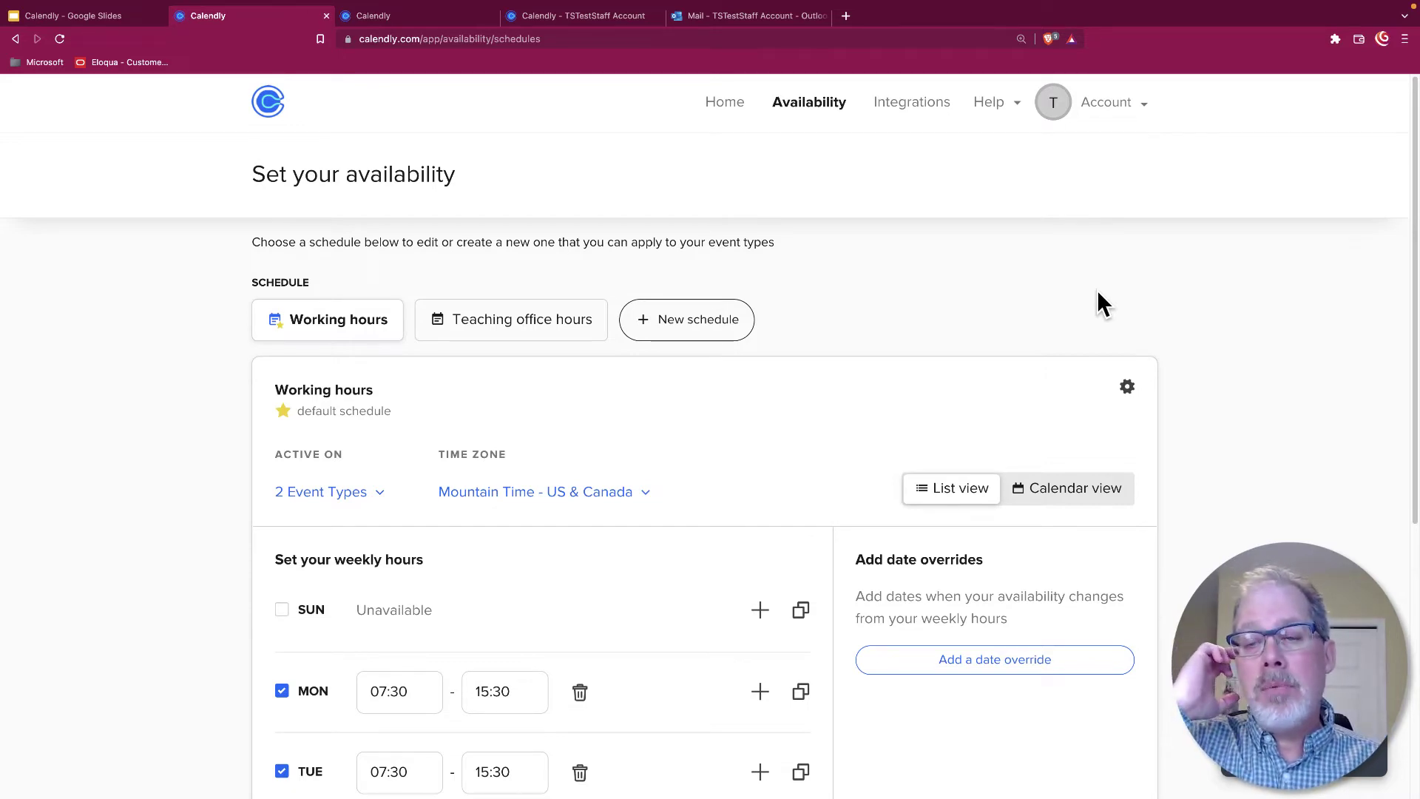
Go Home, open the 30 Minute Meeting editor, then go back to the Event Types list
left_click(724, 105)
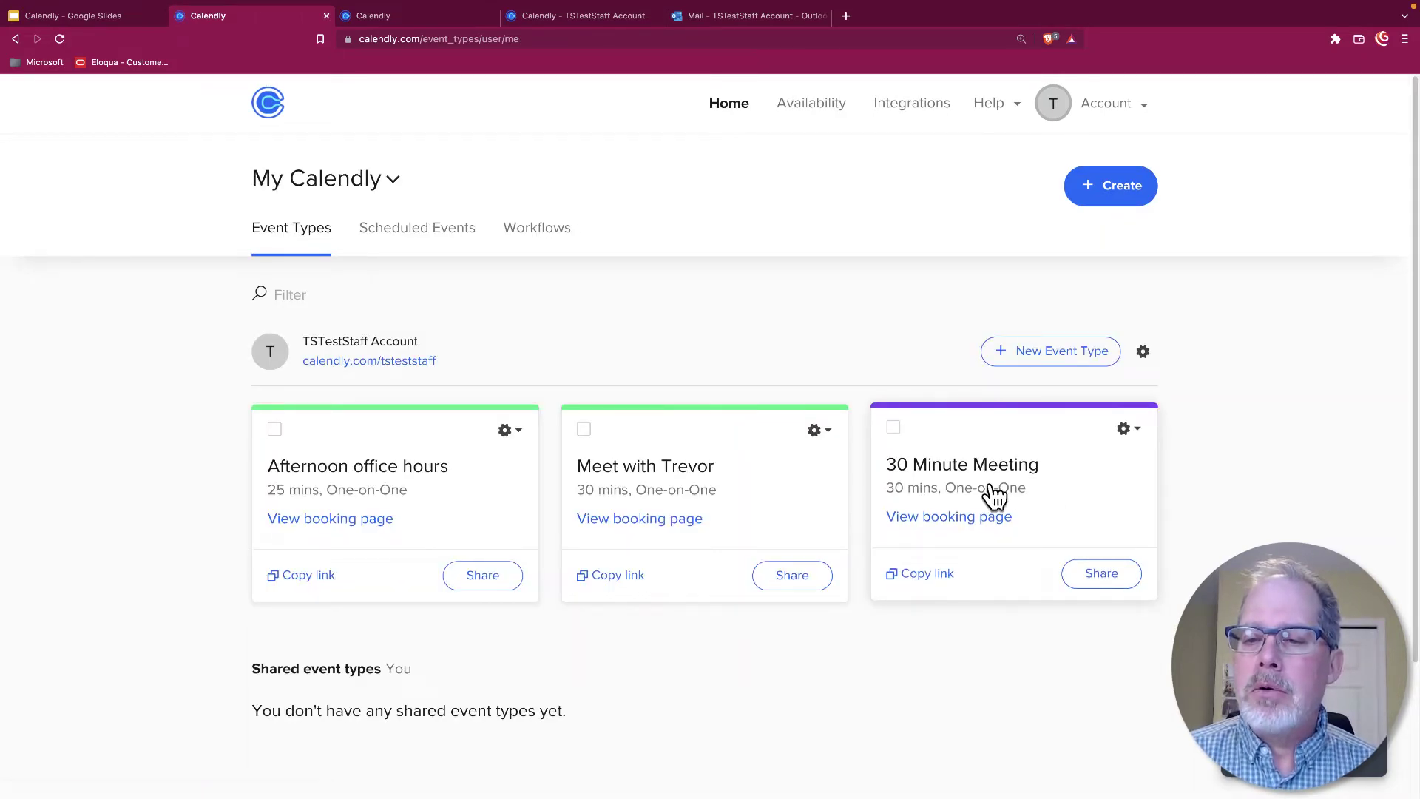
left_click(1129, 435)
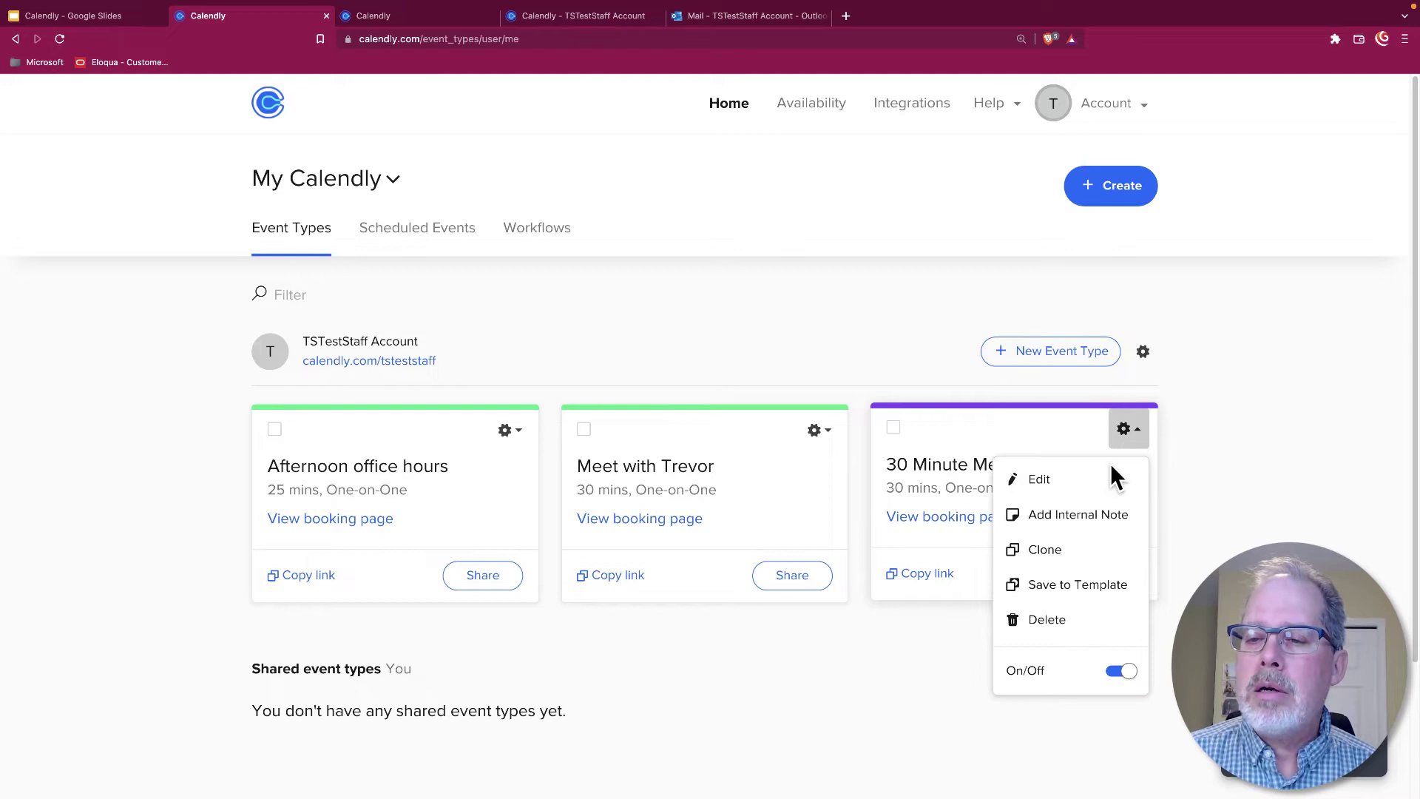
left_click(1072, 481)
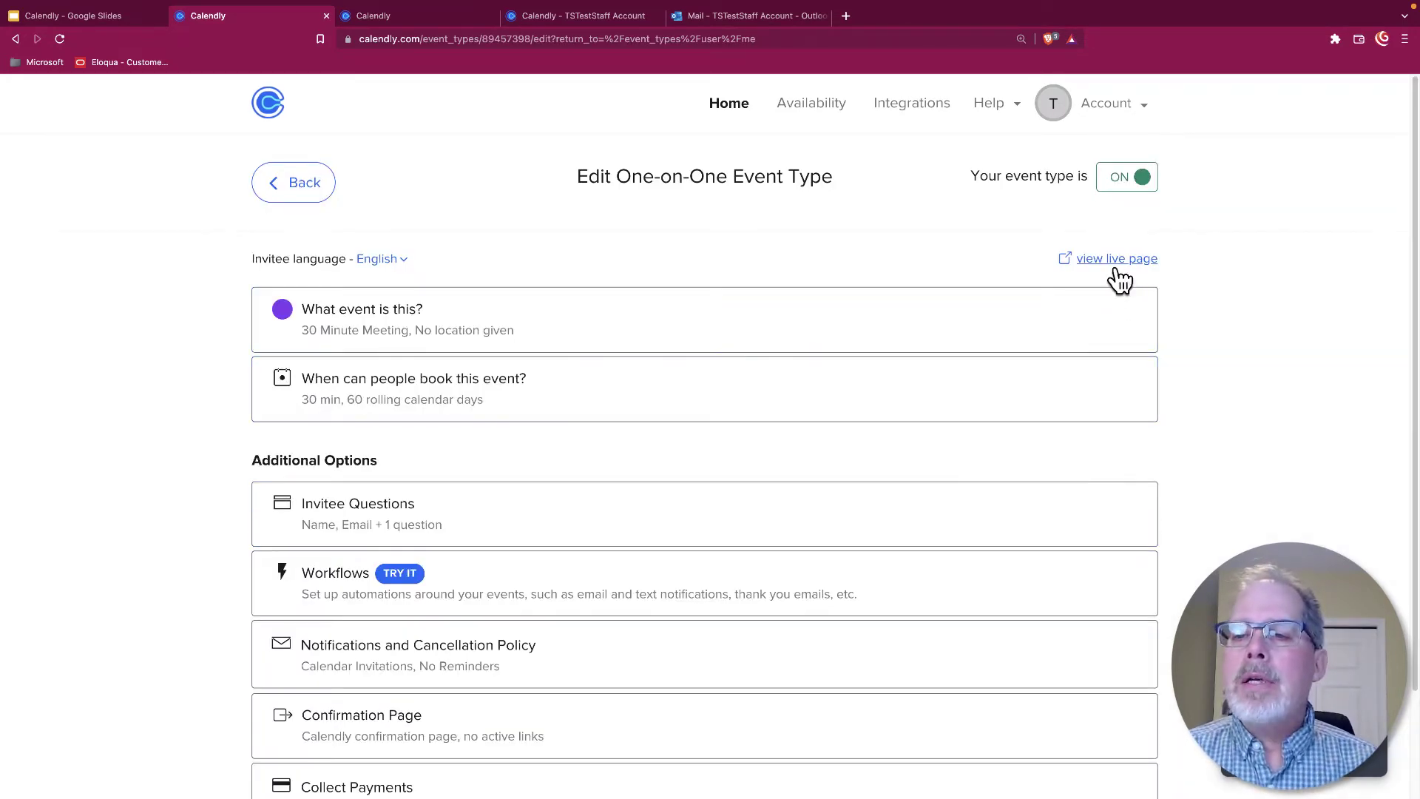
left_click(14, 38)
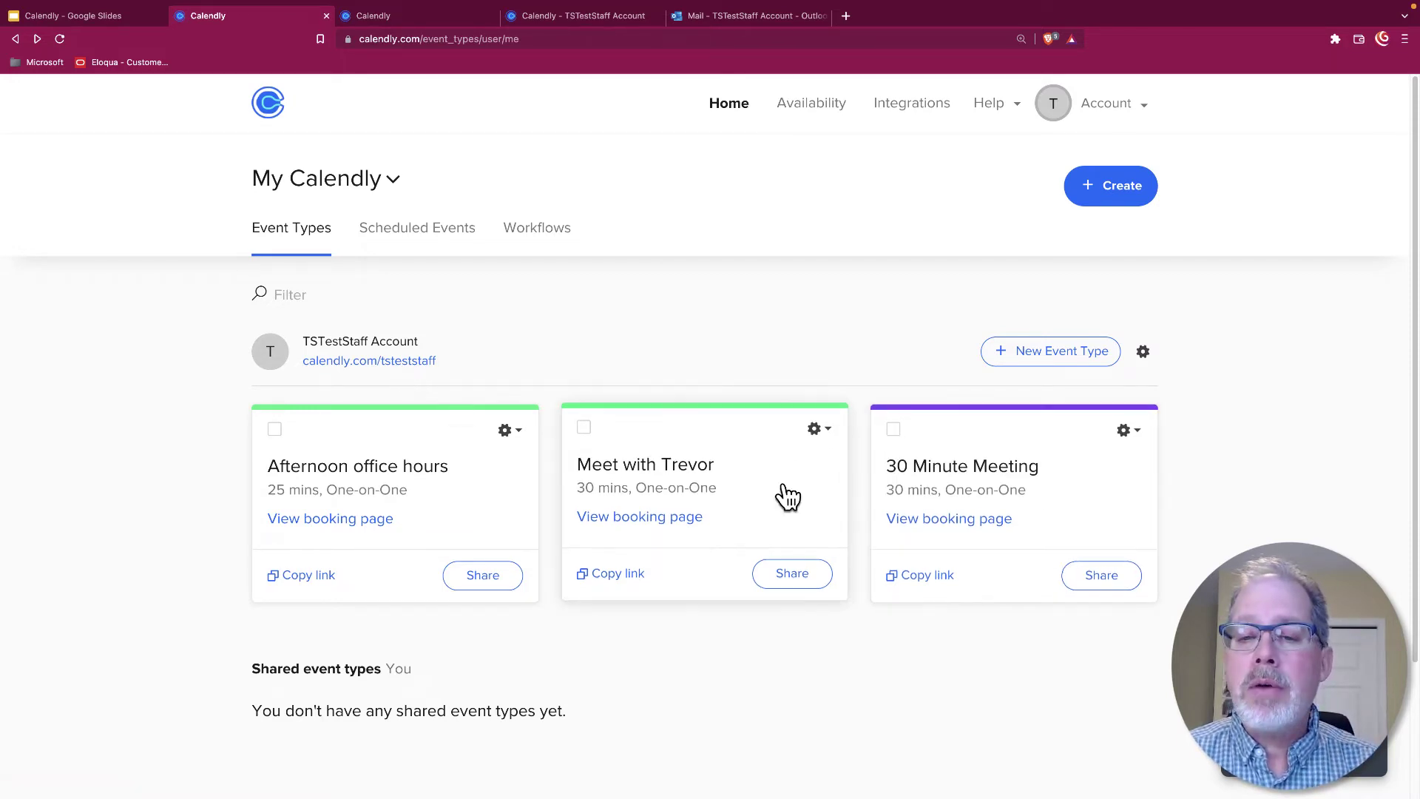
Open the Meet with Trevor public booking page in a new tab, then edit the 30 Minute Meeting
left_click(370, 363)
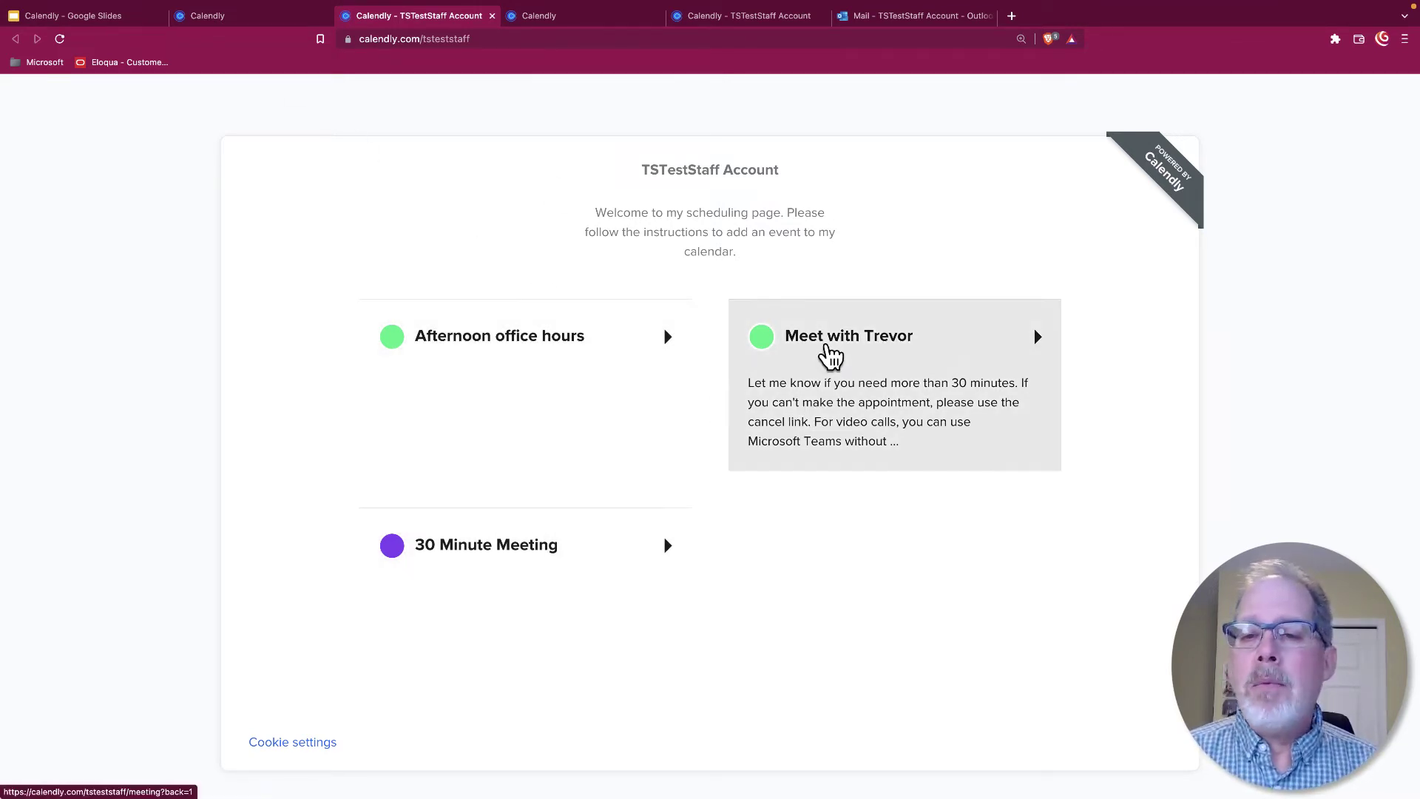
left_click(863, 366)
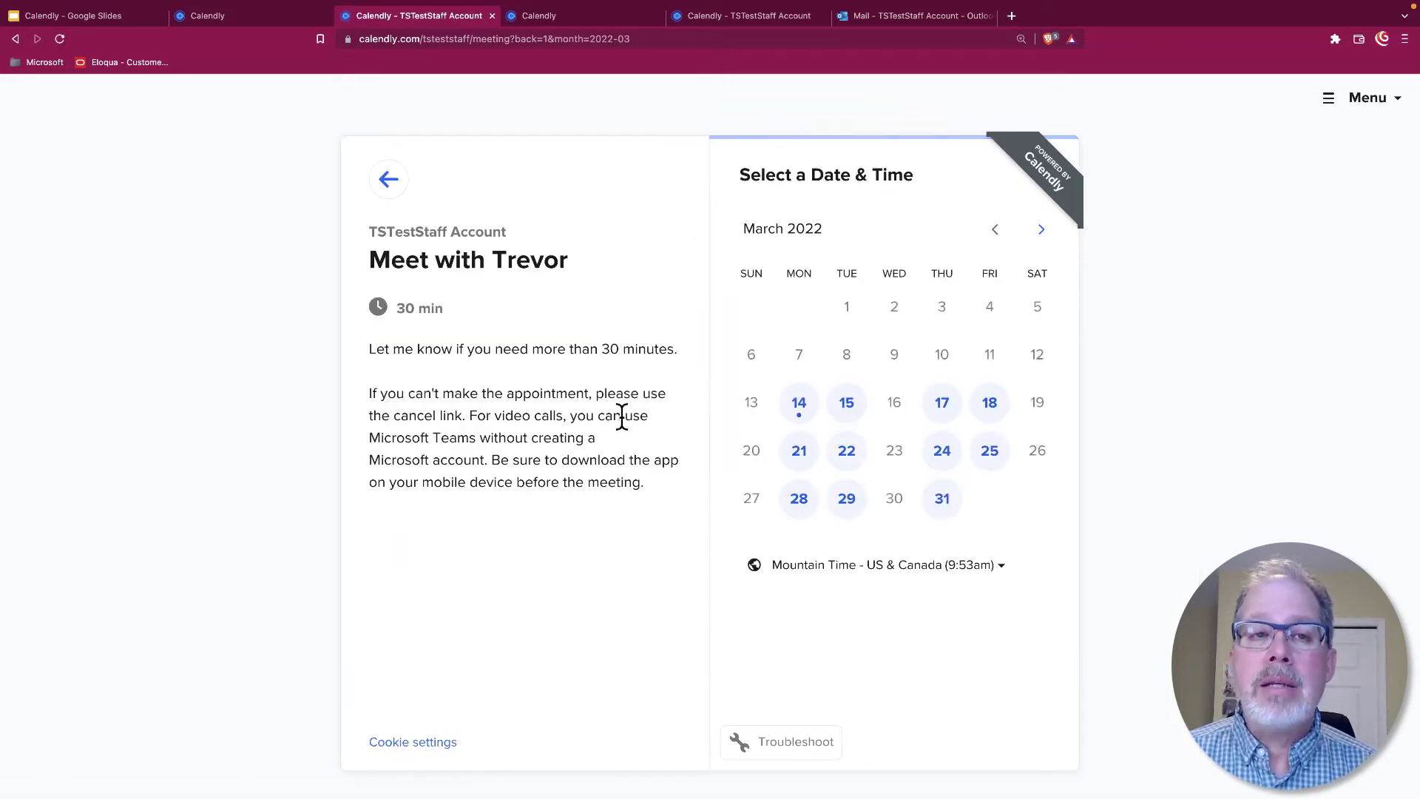
left_click(251, 22)
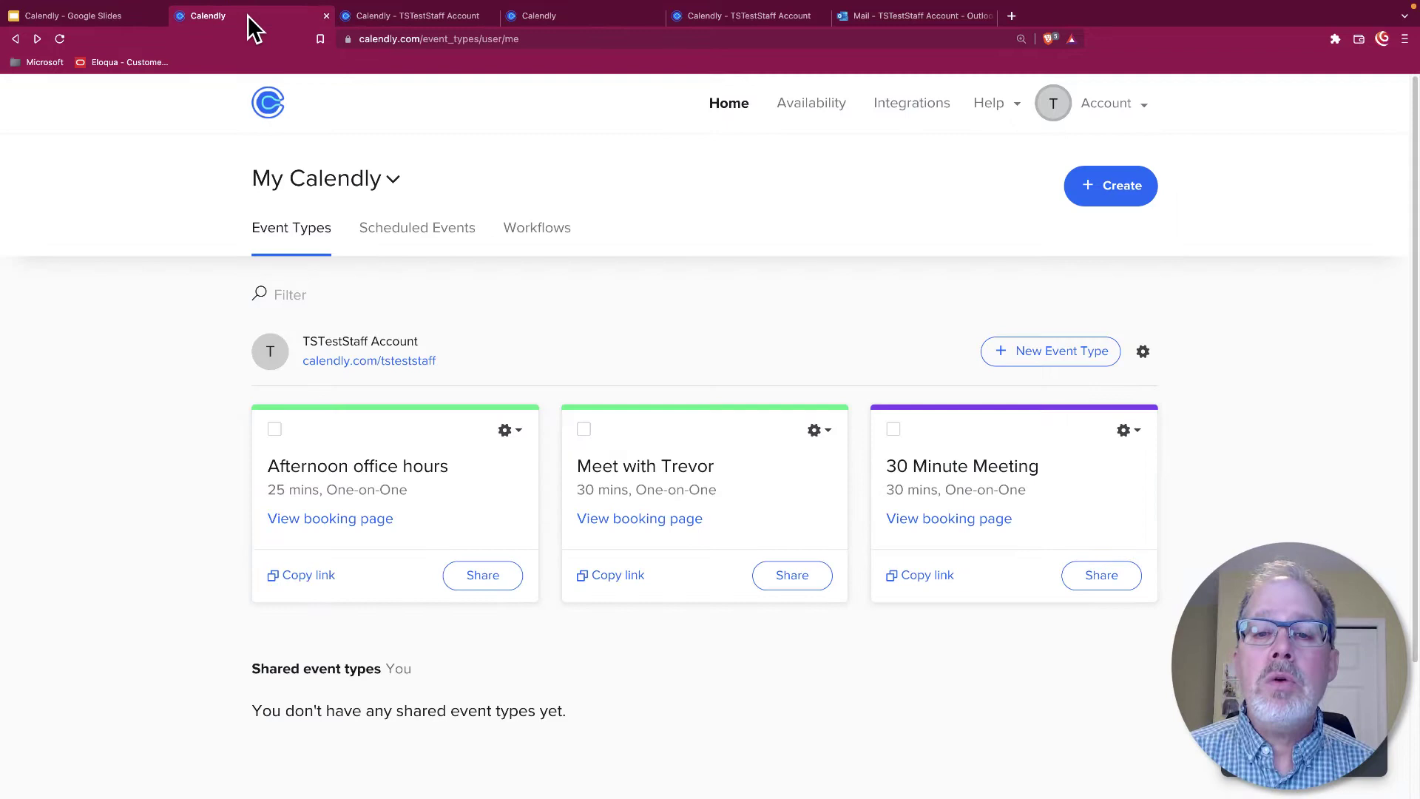
left_click(1139, 438)
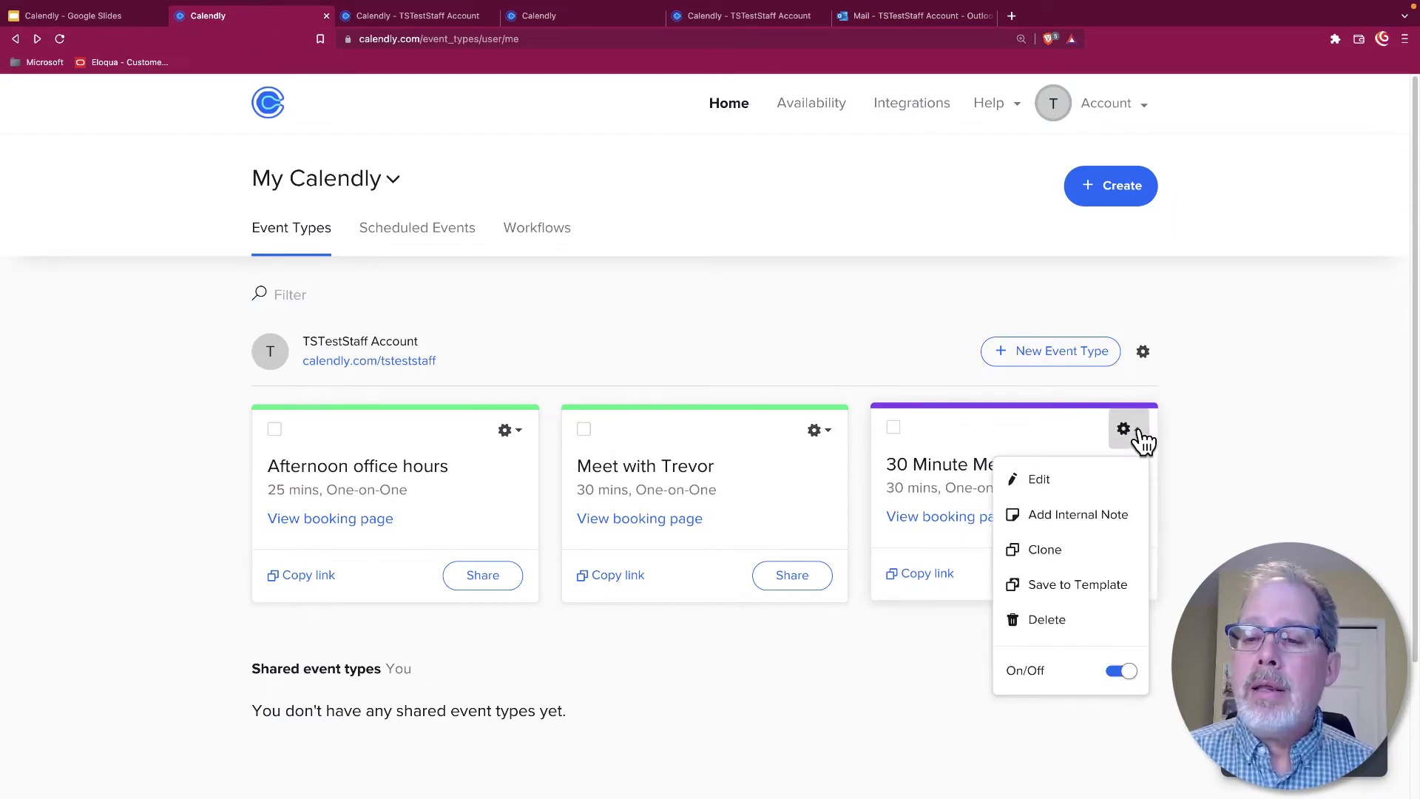
left_click(1082, 477)
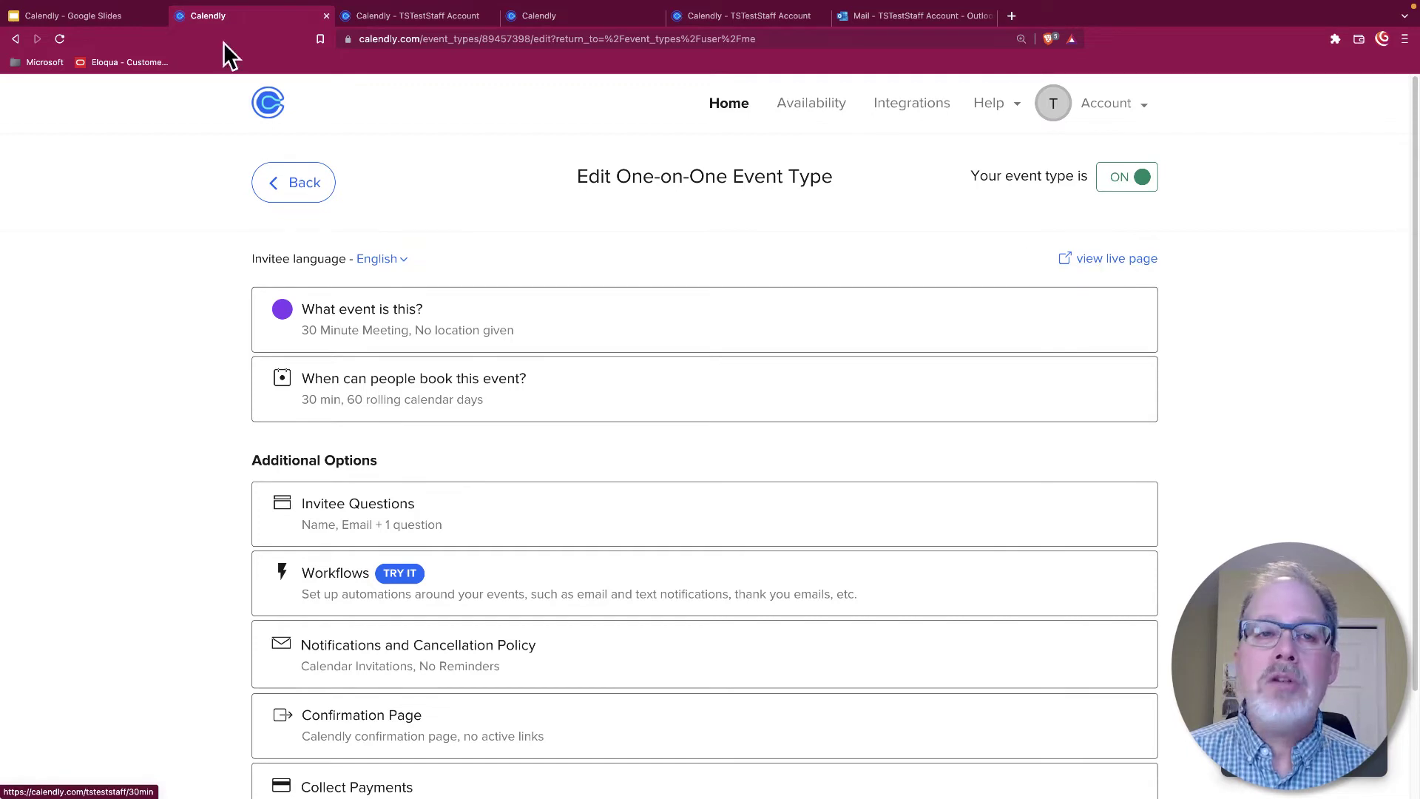
left_click(410, 16)
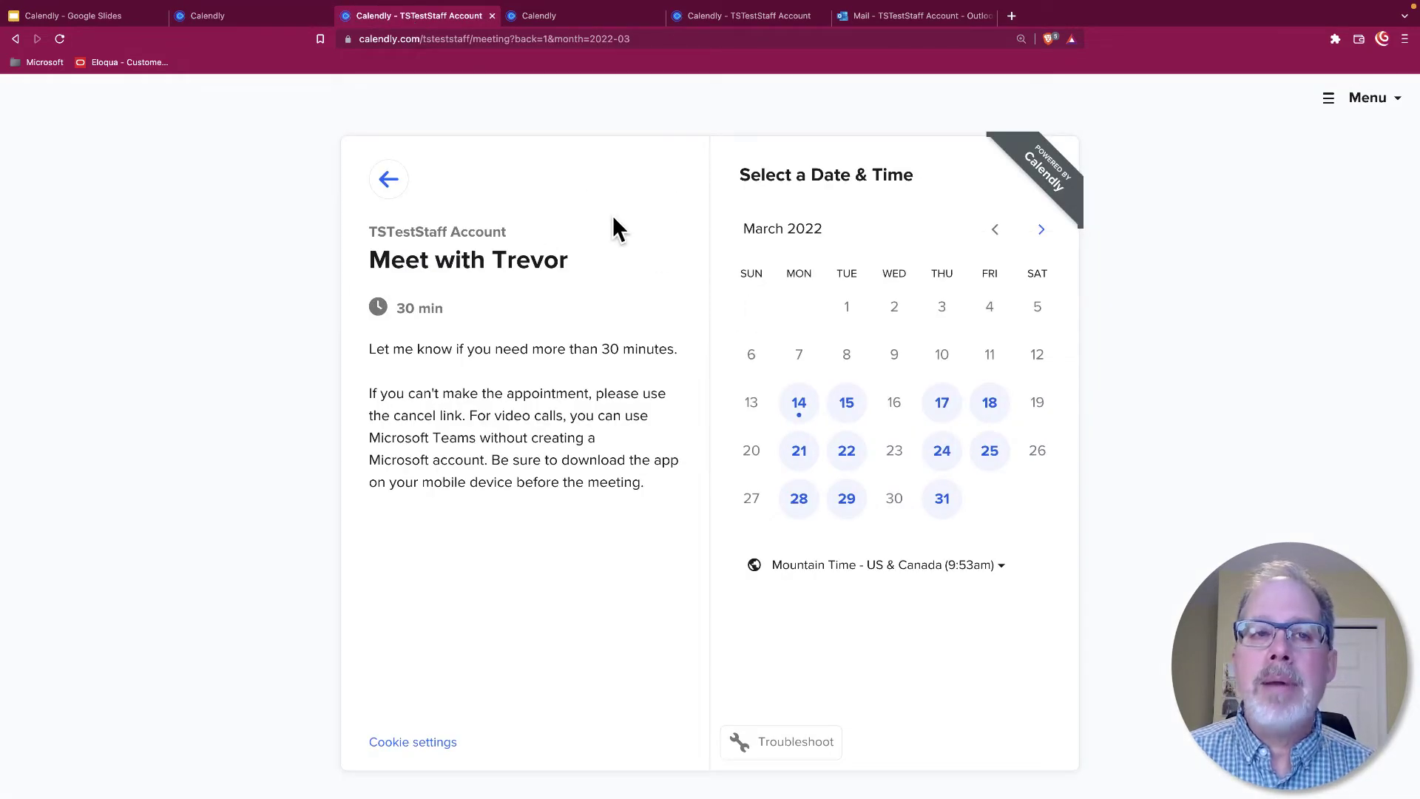
left_click(244, 22)
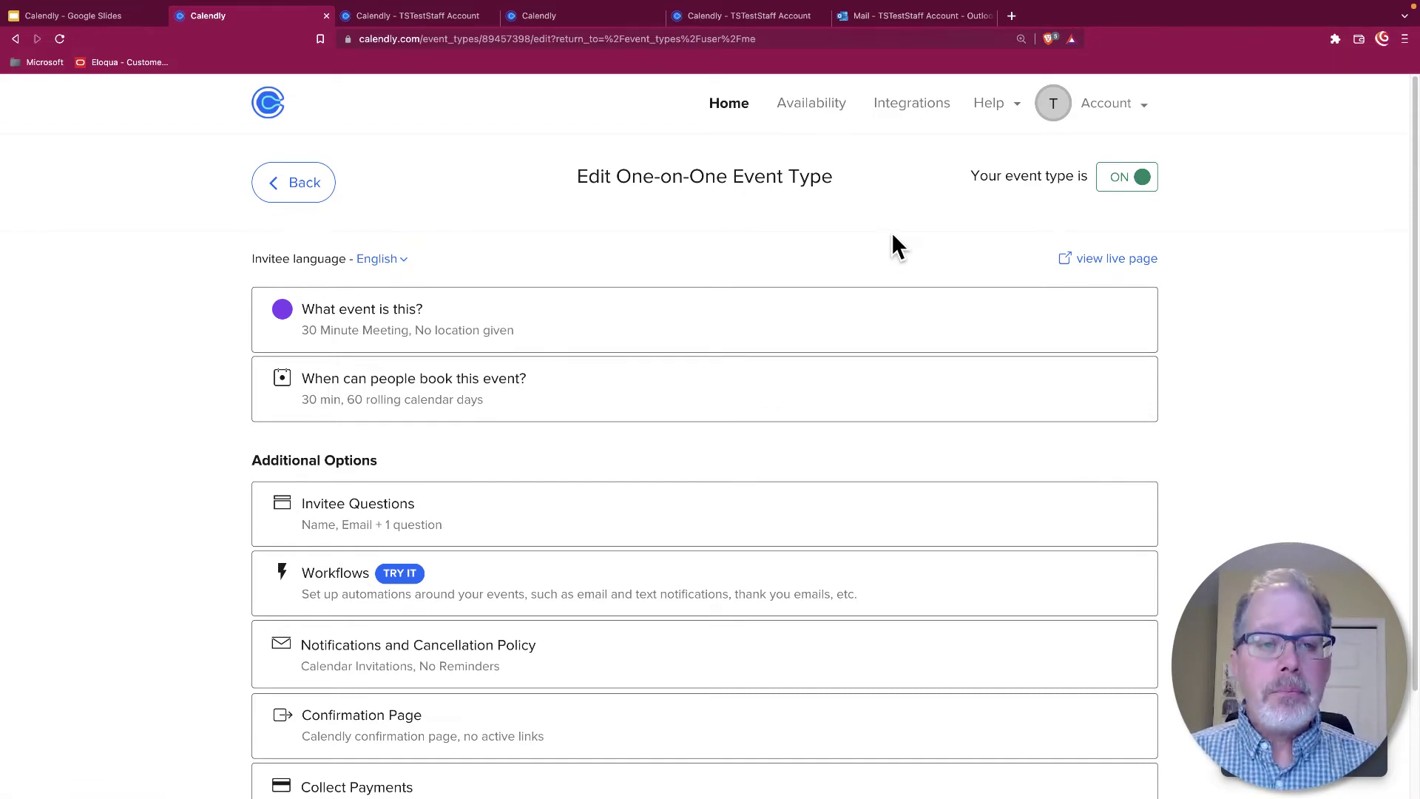
Expand the 30 Minute Meeting's event details and browse location types down to Custom and Ask invitee
scroll(786, 352, "down", 1)
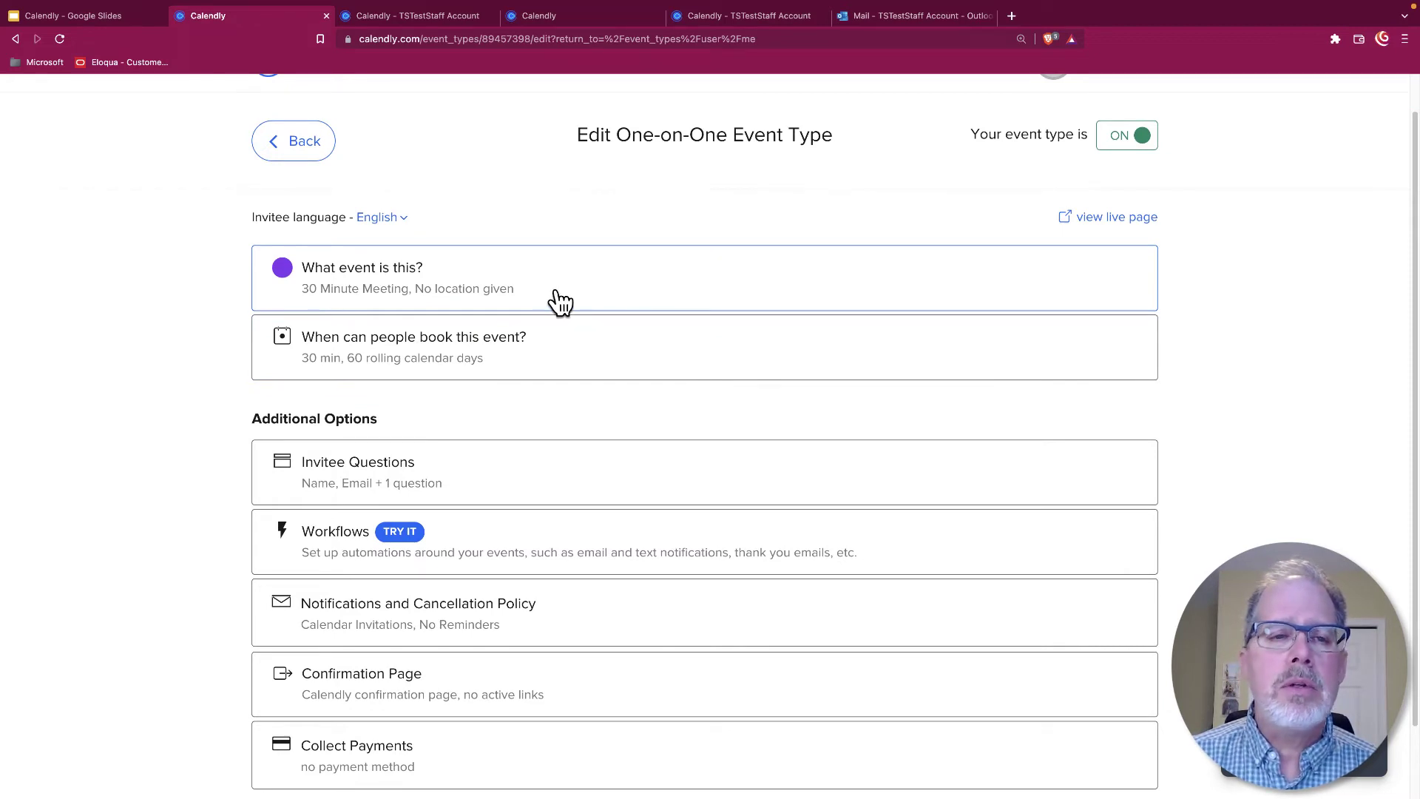
left_click(559, 301)
scroll(627, 294, "down", 1)
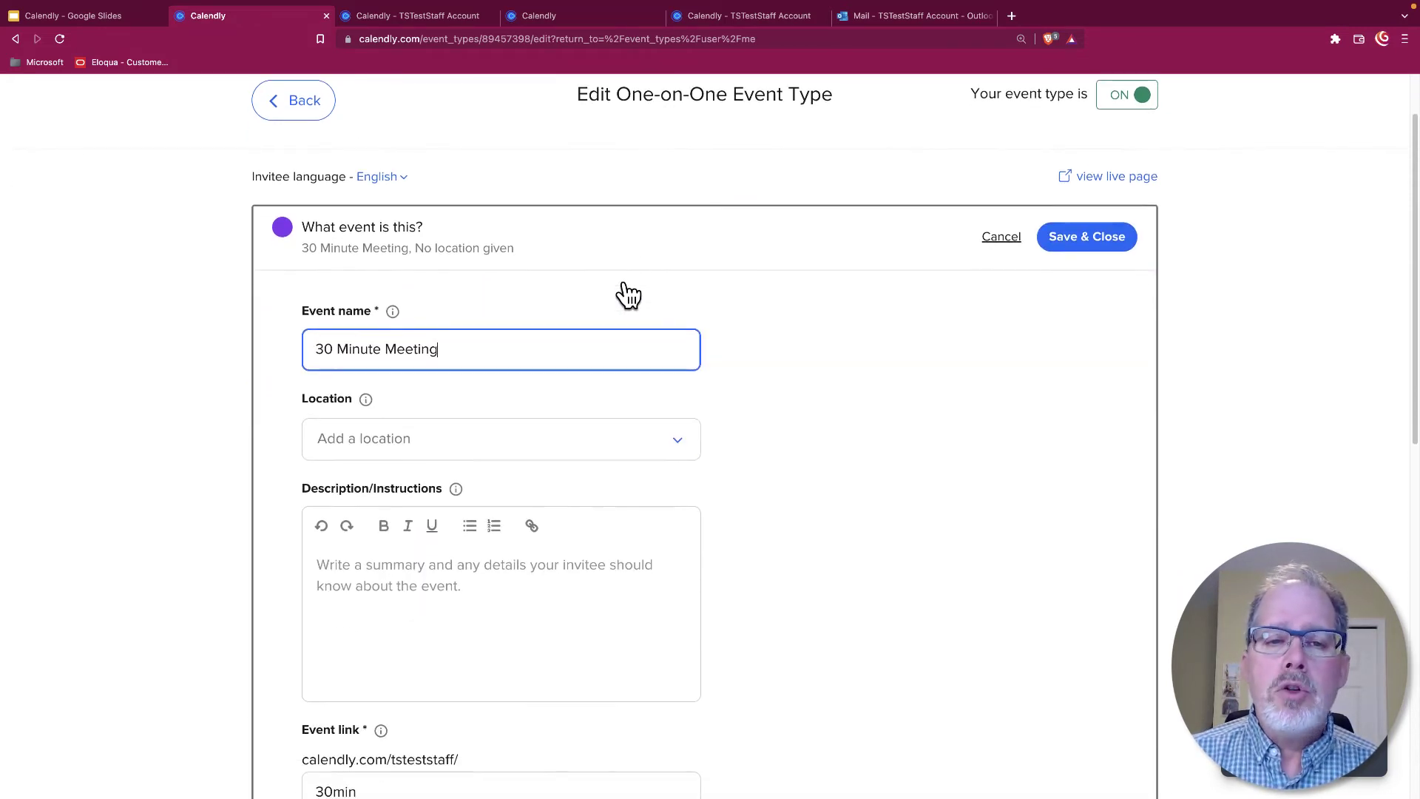
scroll(852, 370, "down", 2)
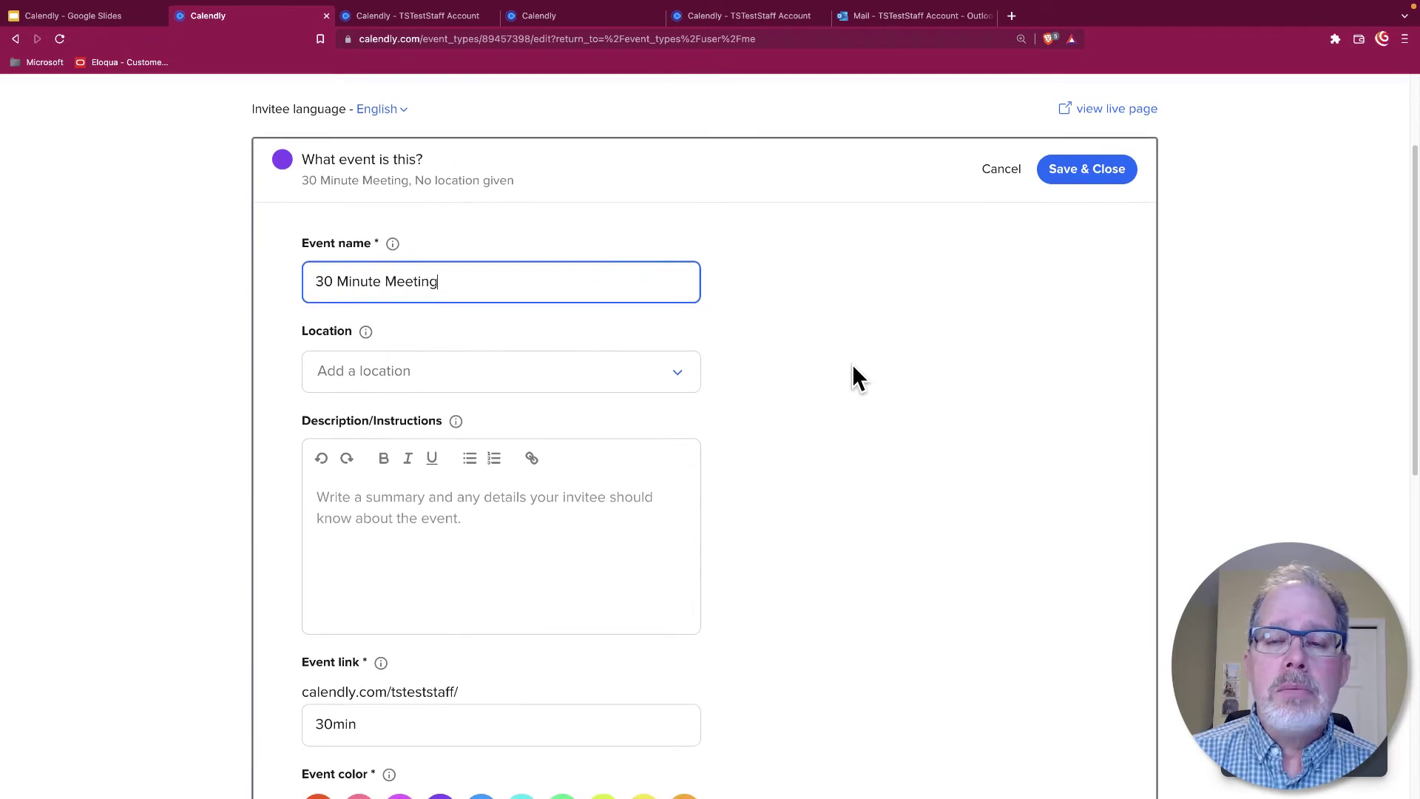
scroll(853, 367, "down", 2)
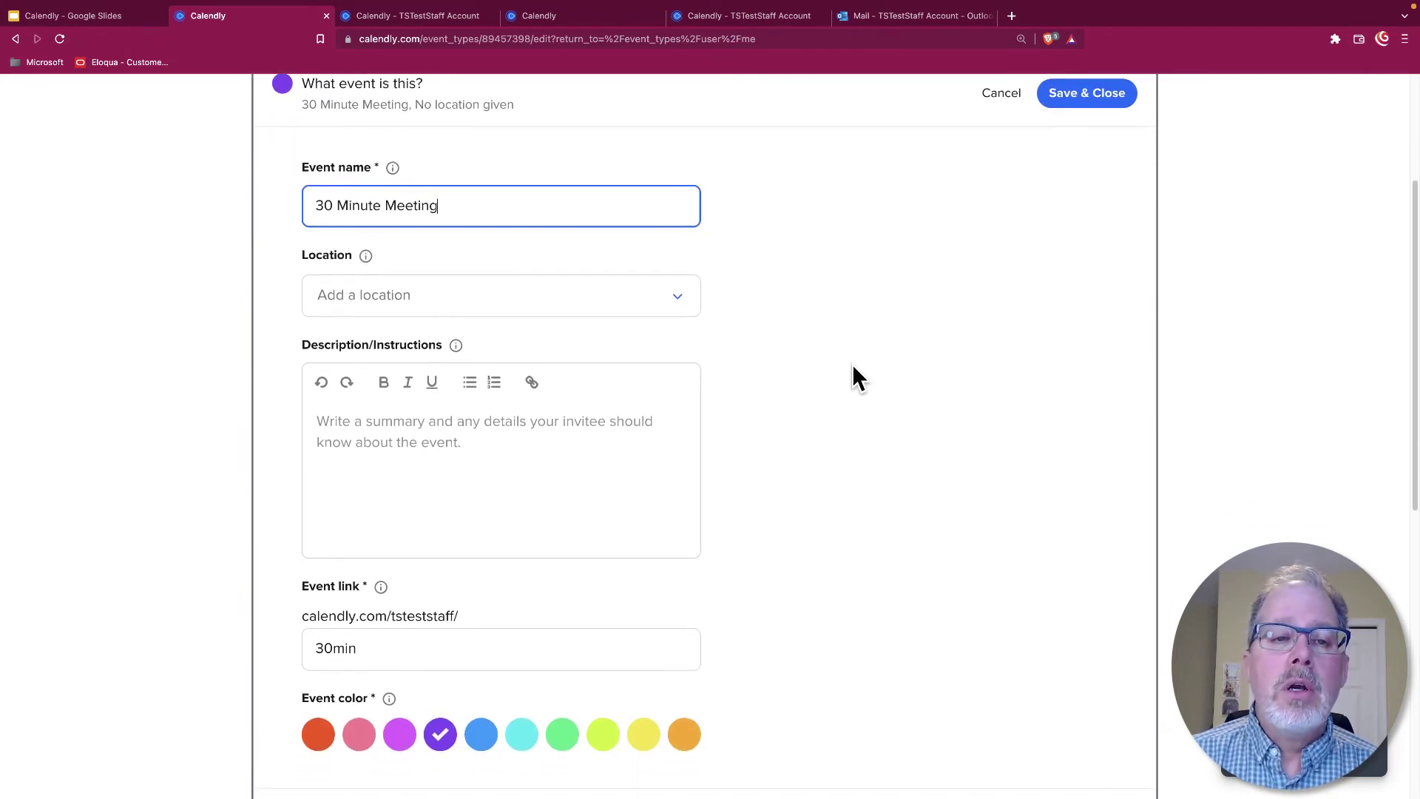
left_click(677, 309)
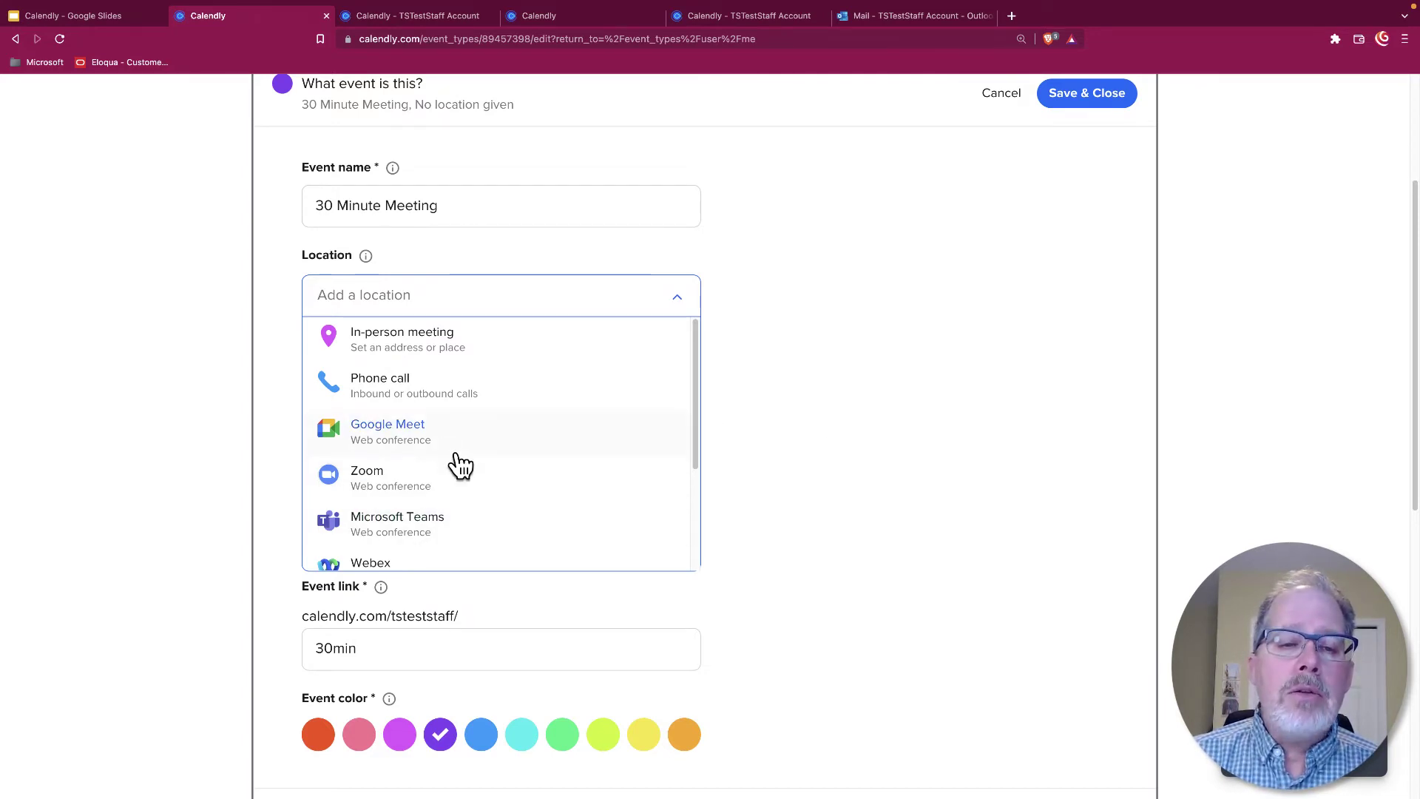
scroll(909, 400, "up", 2)
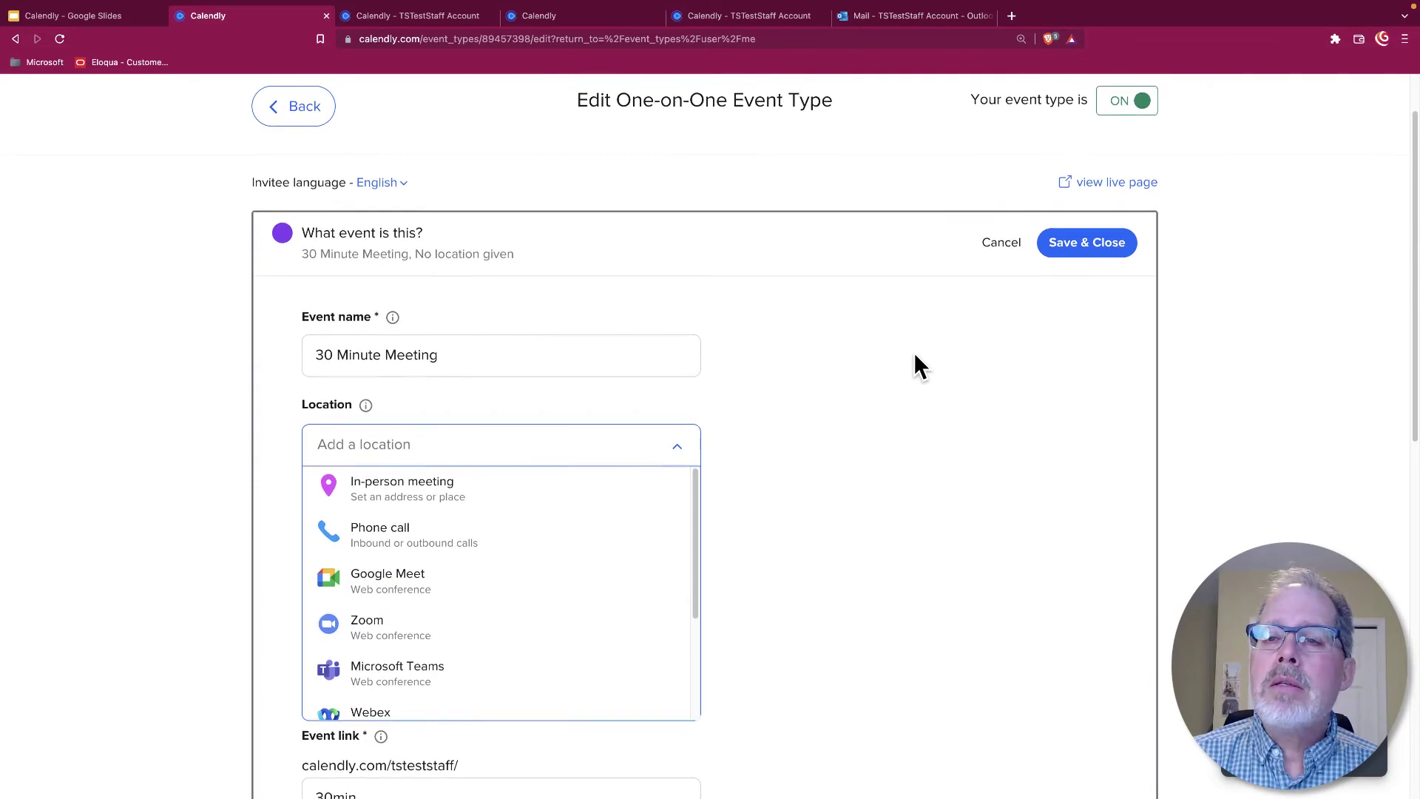
scroll(914, 363, "up", 1)
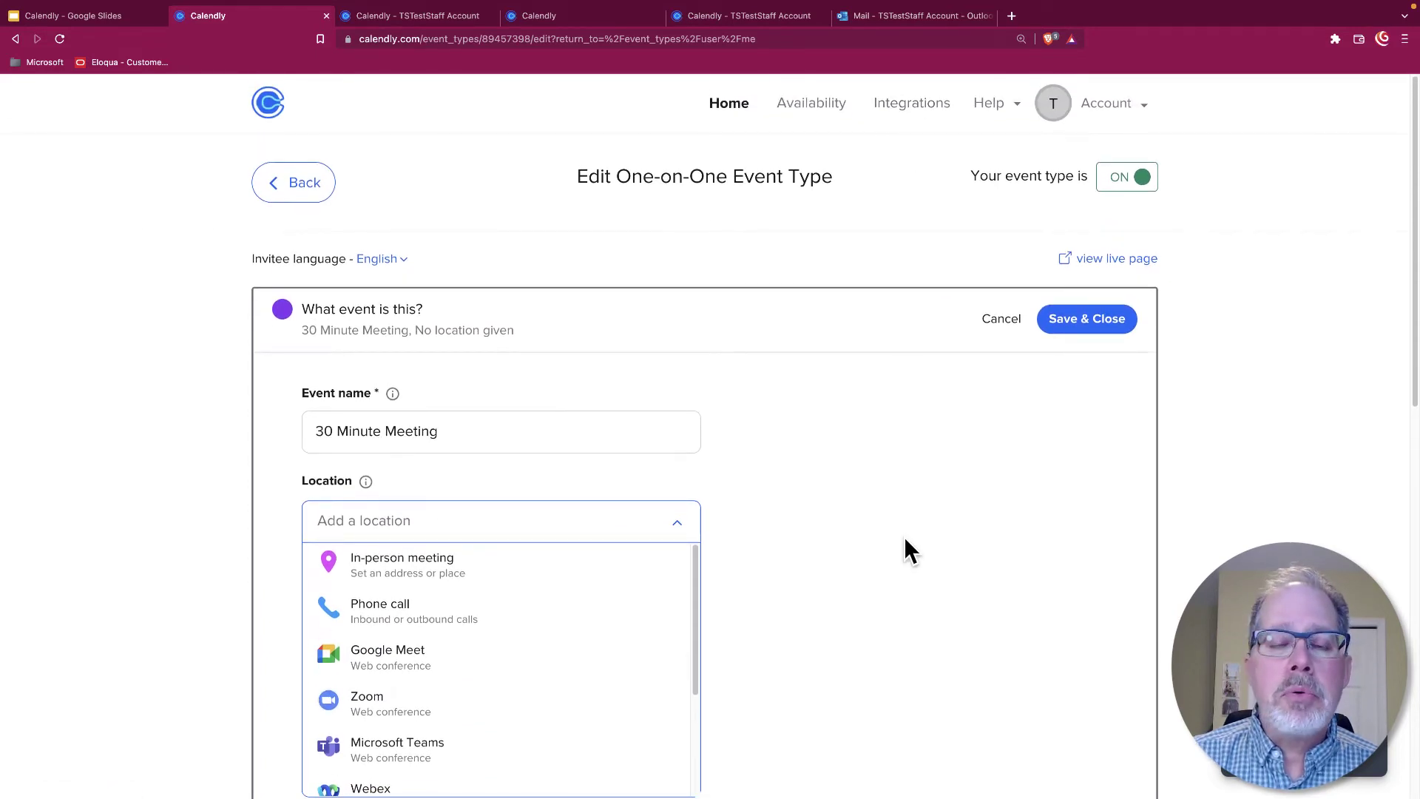
scroll(905, 538, "down", 2)
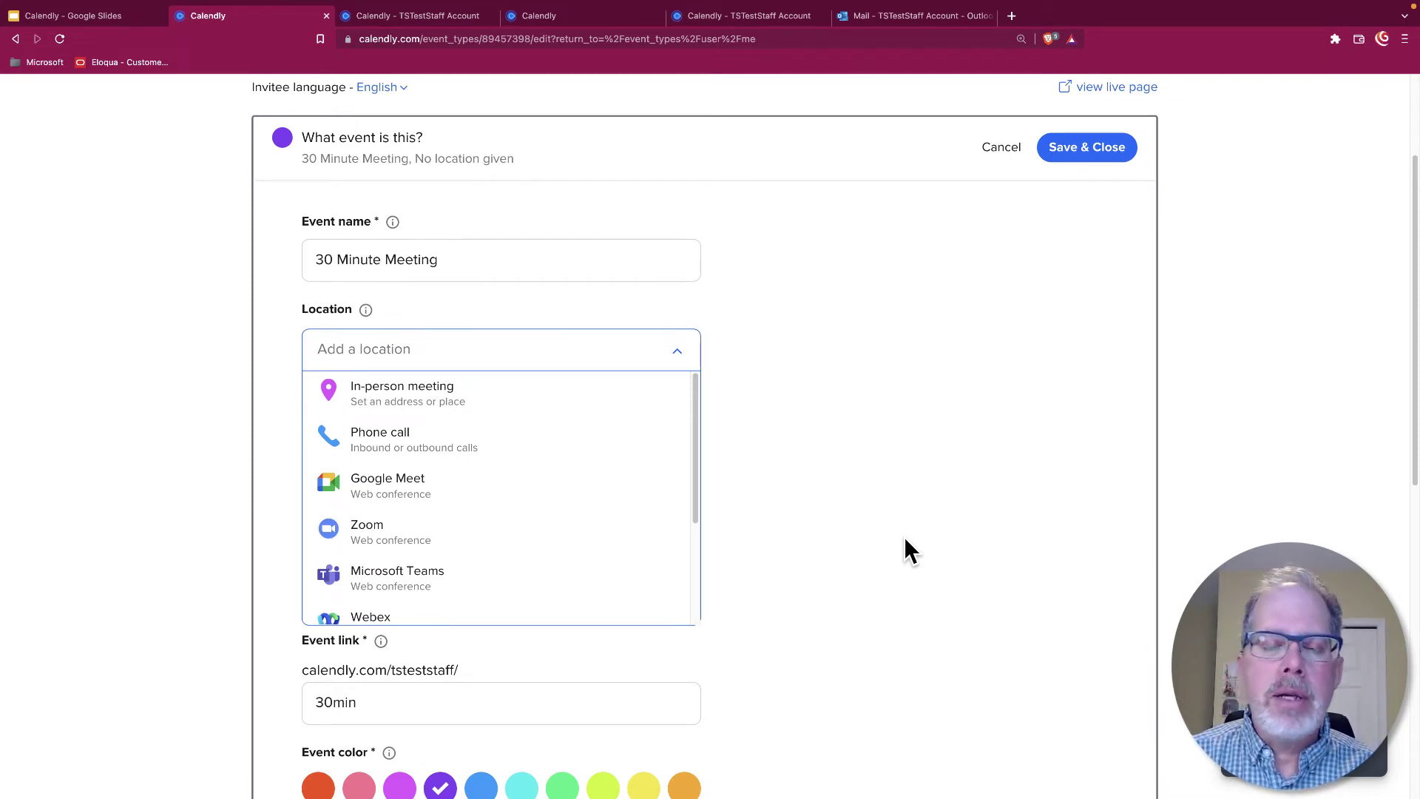
scroll(903, 538, "down", 1)
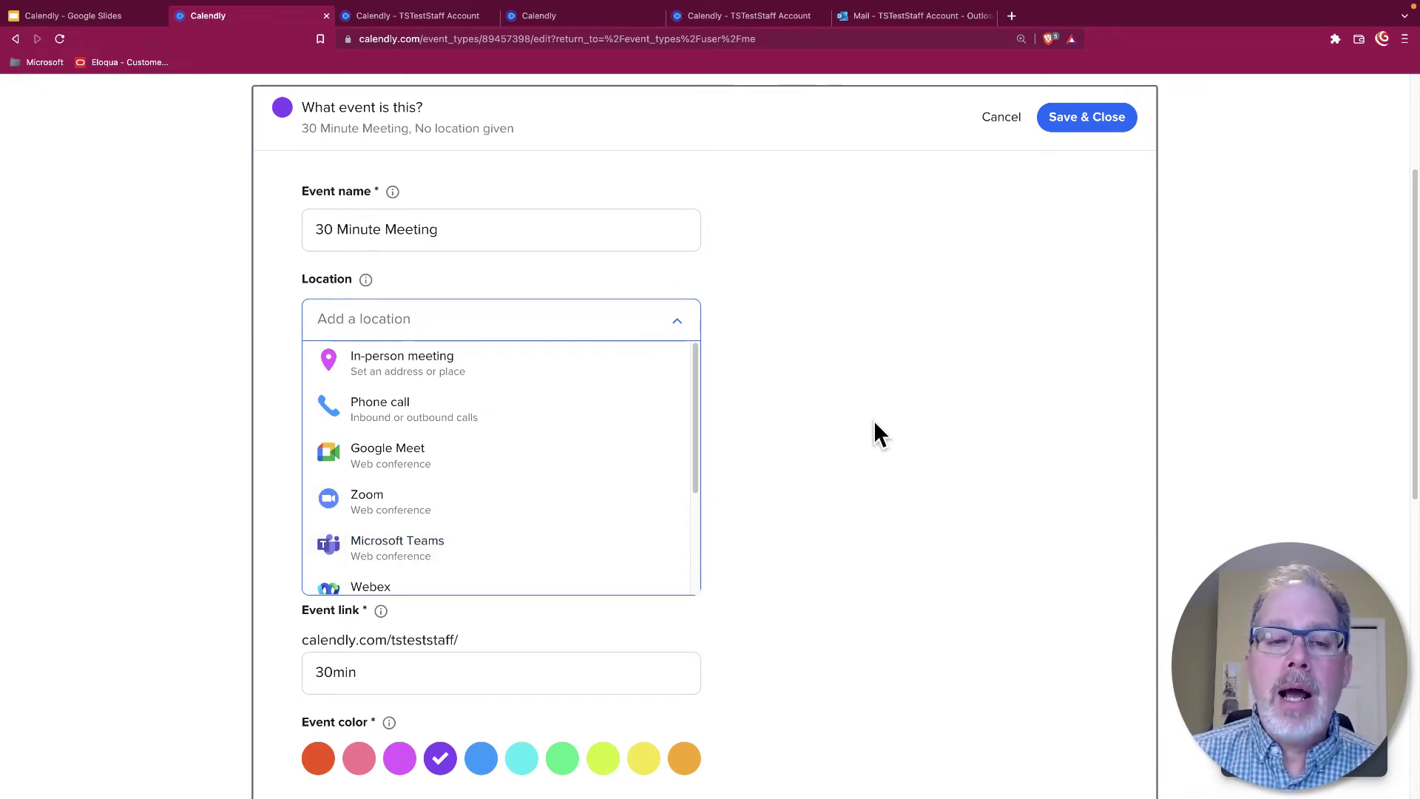
scroll(624, 477, "down", 3)
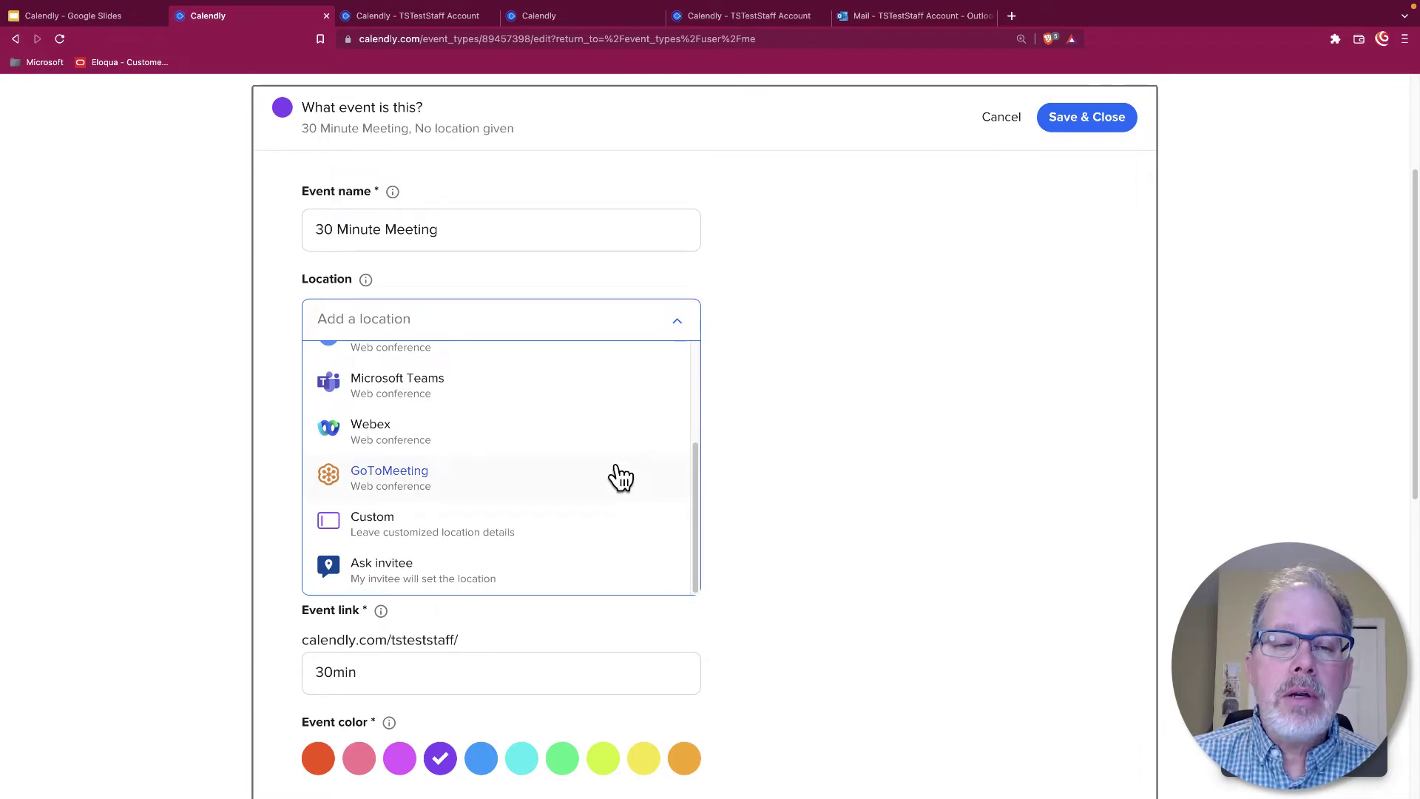
left_click(447, 545)
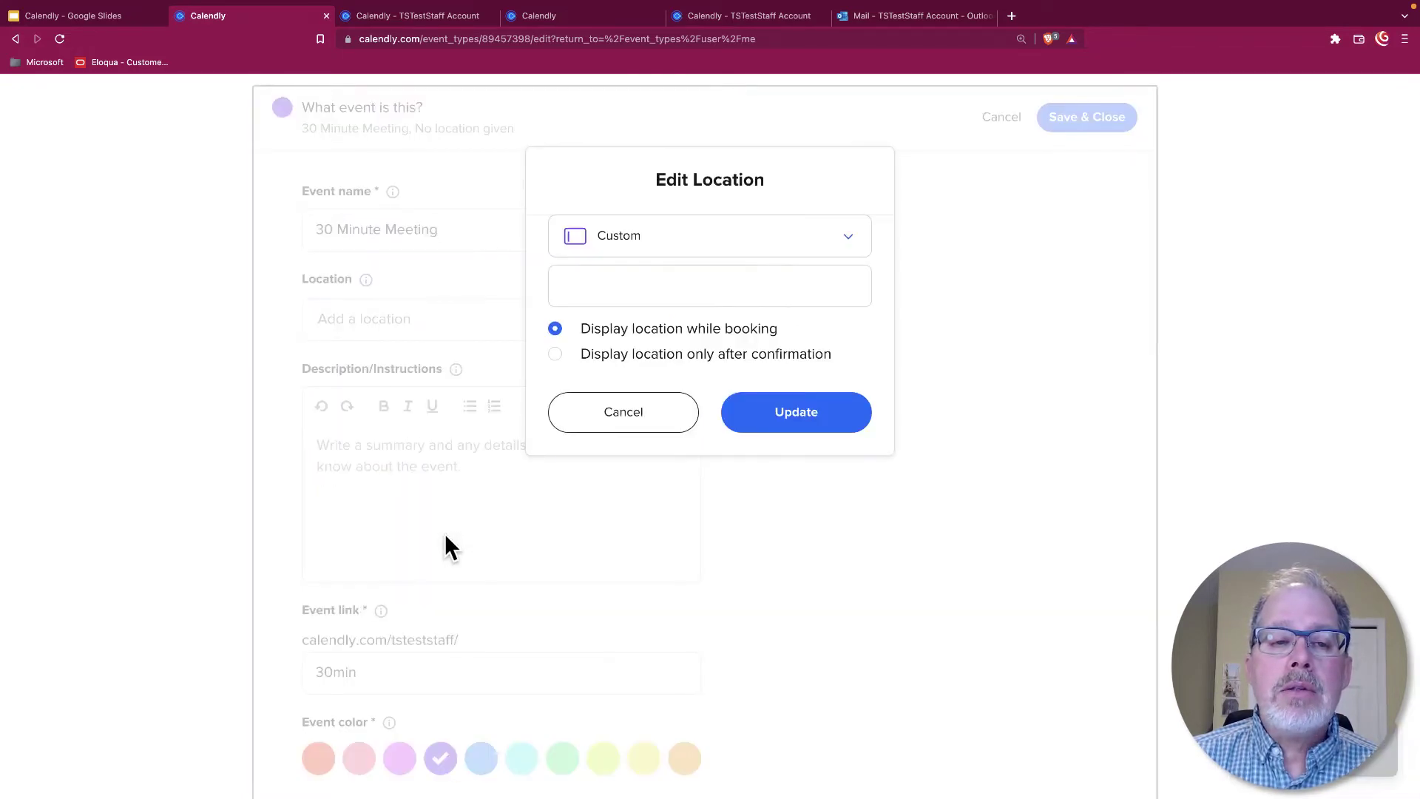
left_click(672, 288)
type("Gogole Me")
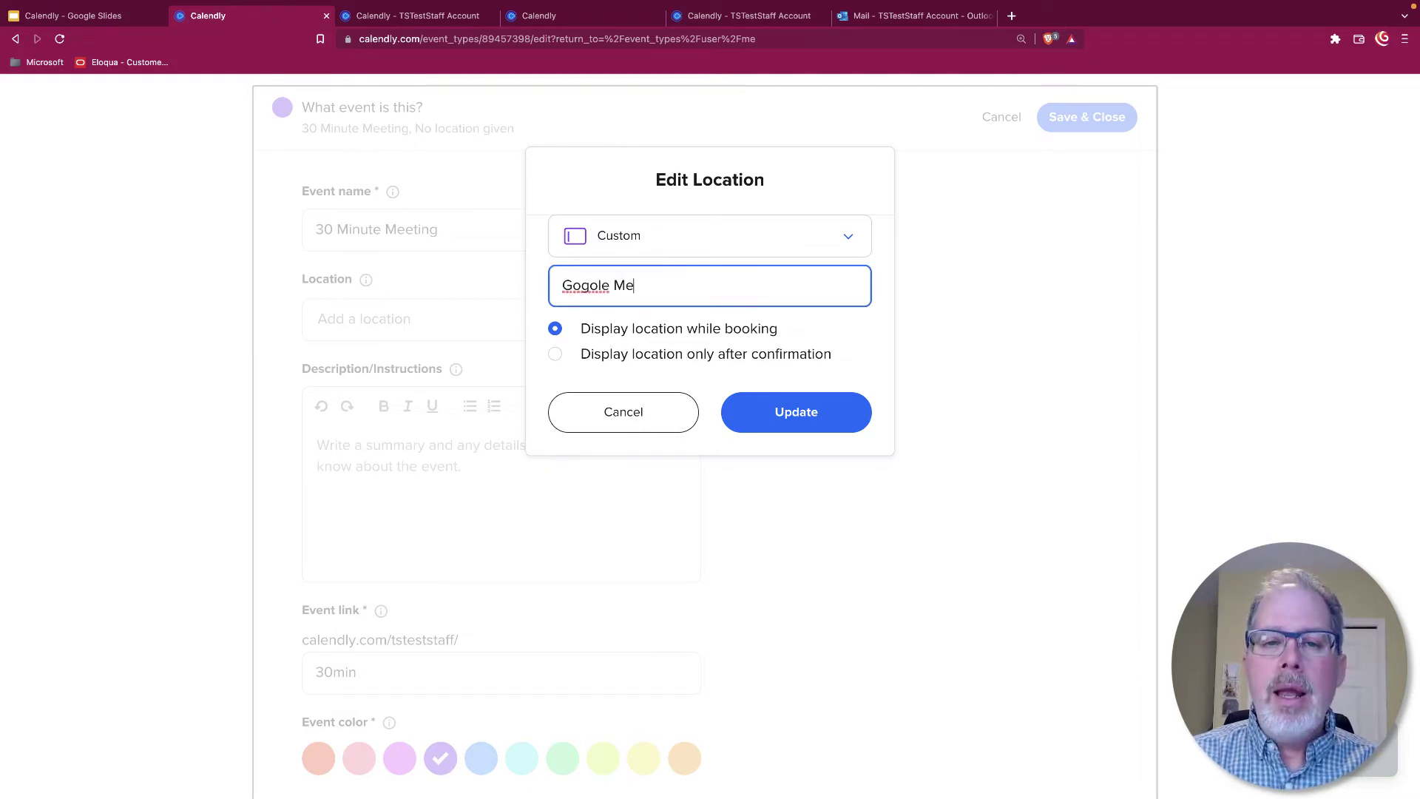
key("BackSpace")
key("BackSpace")
key("BackSpace")
key("BackSpace")
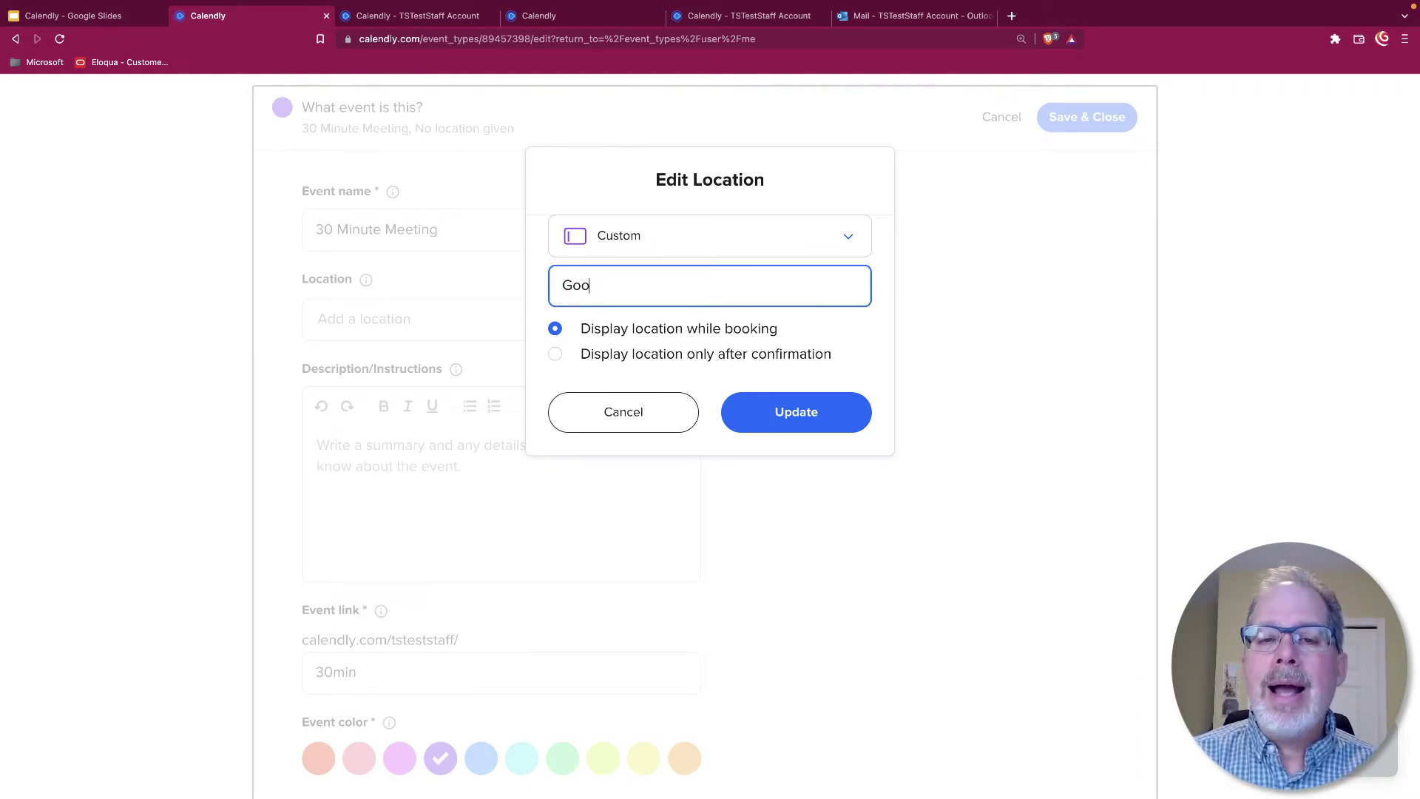
type("Meet")
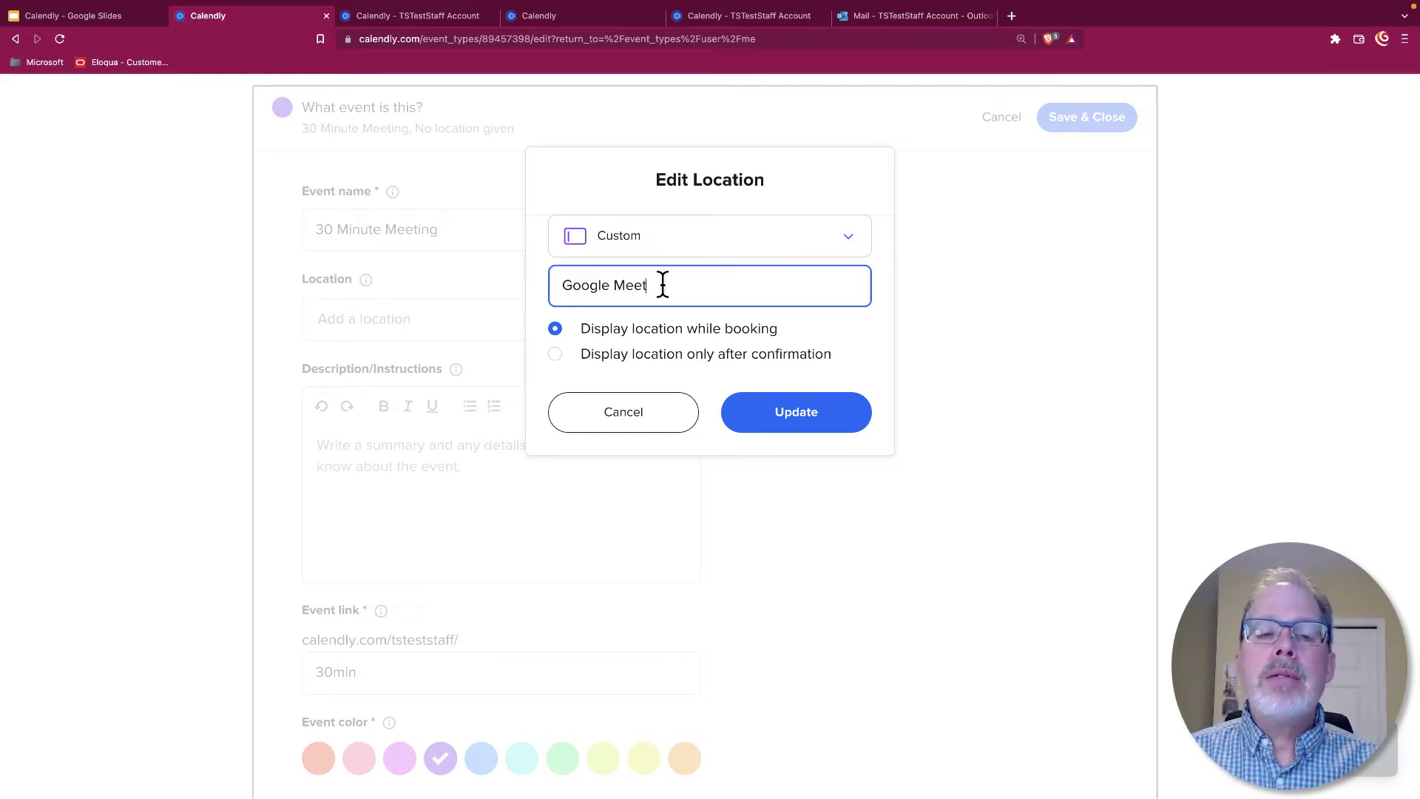
left_click(605, 433)
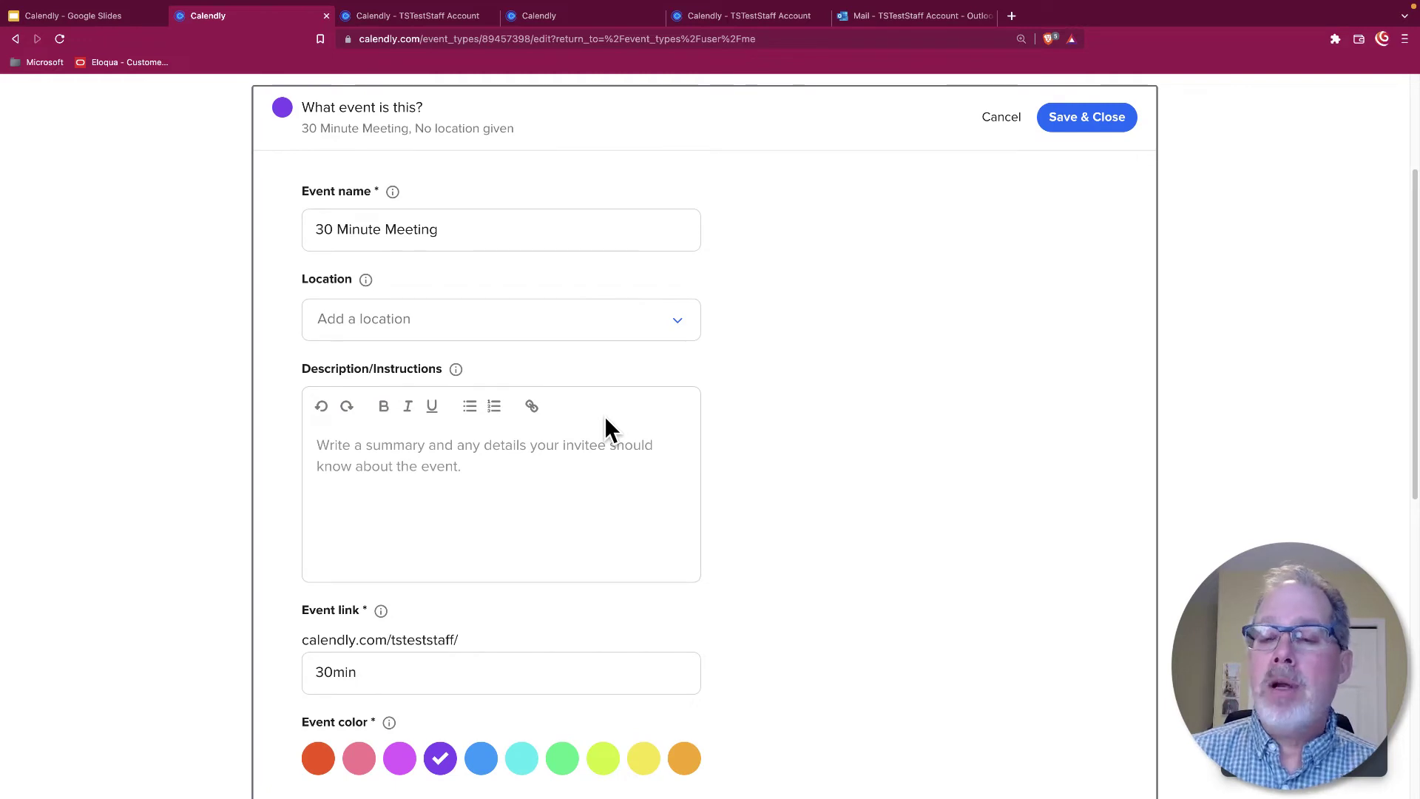
Set the location to an in-person meeting at the typed street address and update it
left_click(664, 327)
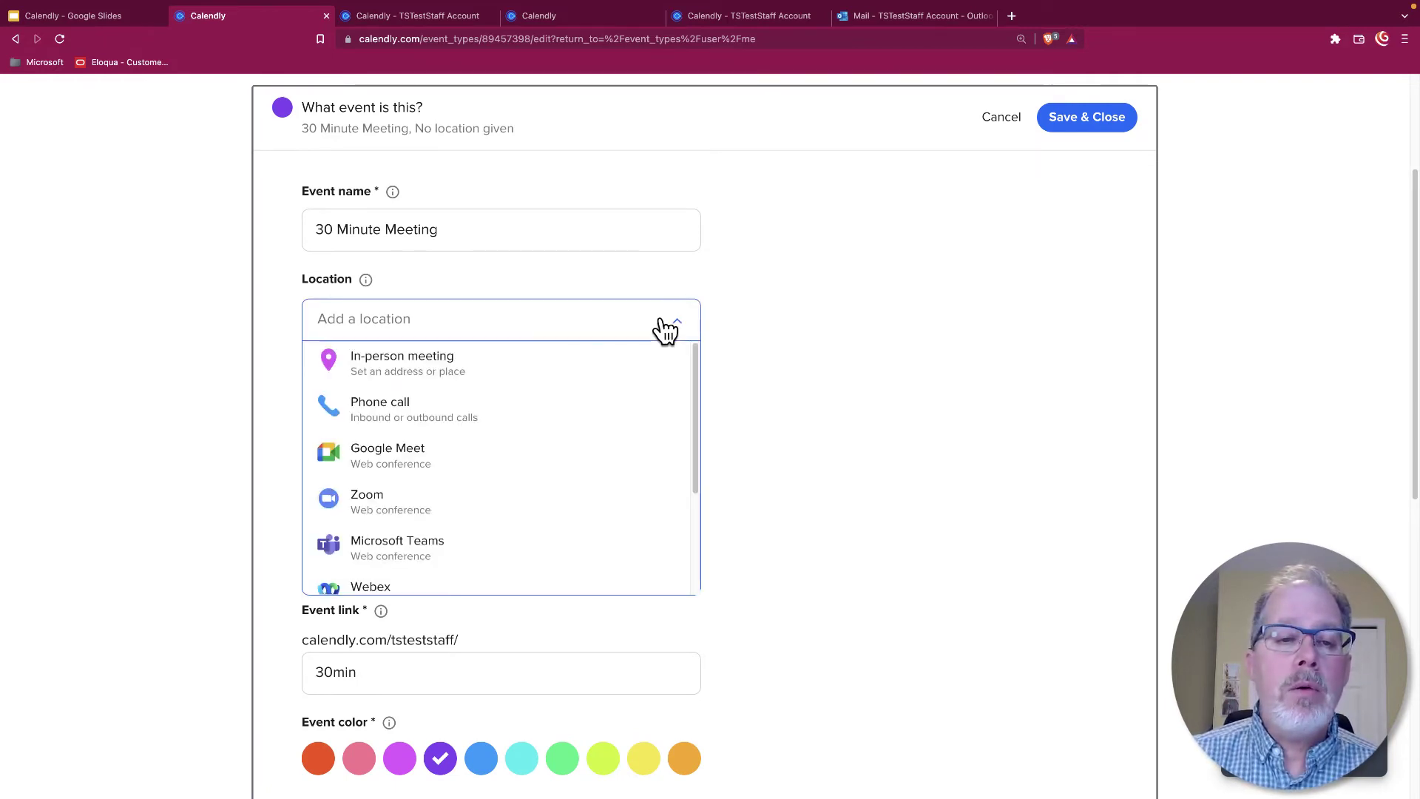
left_click(455, 364)
left_click(656, 278)
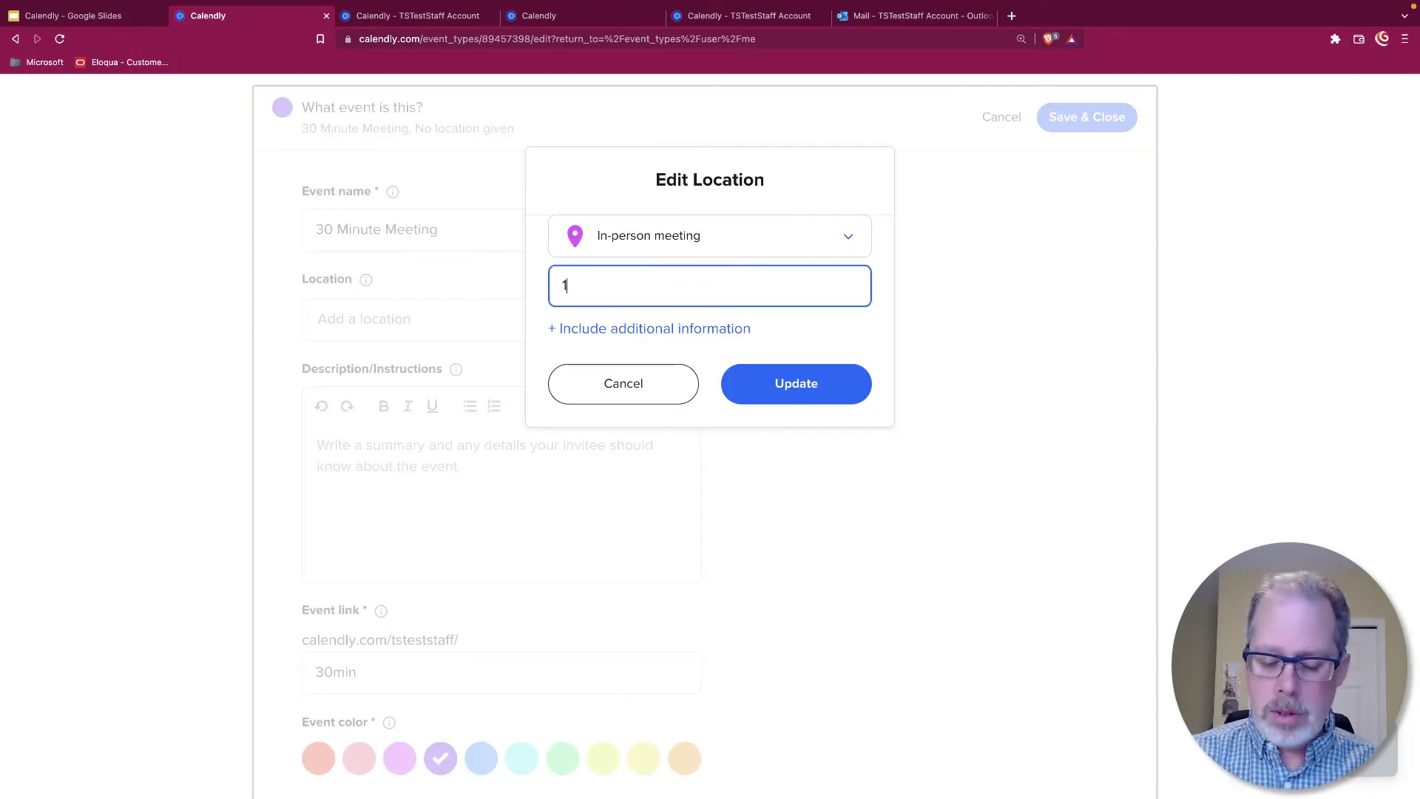
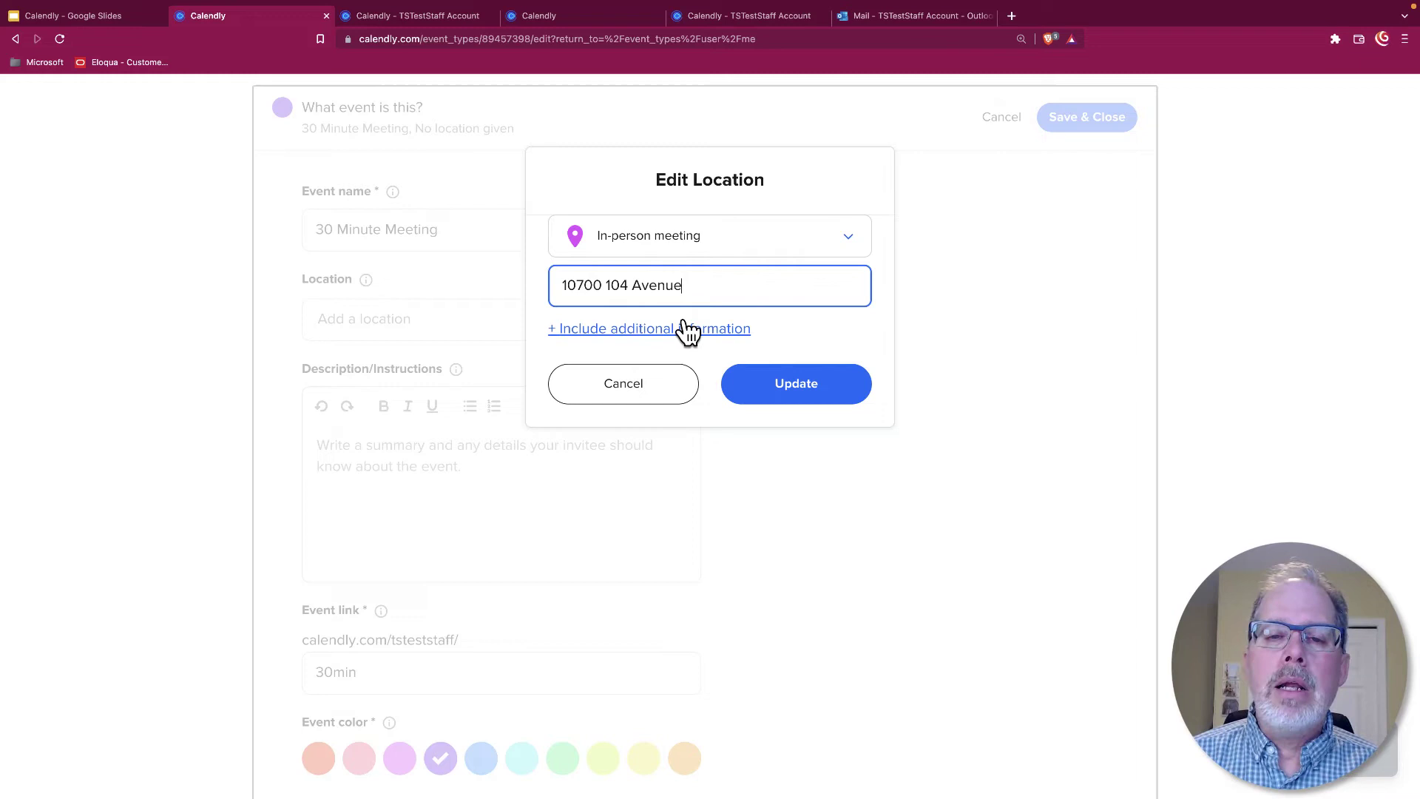
left_click(687, 330)
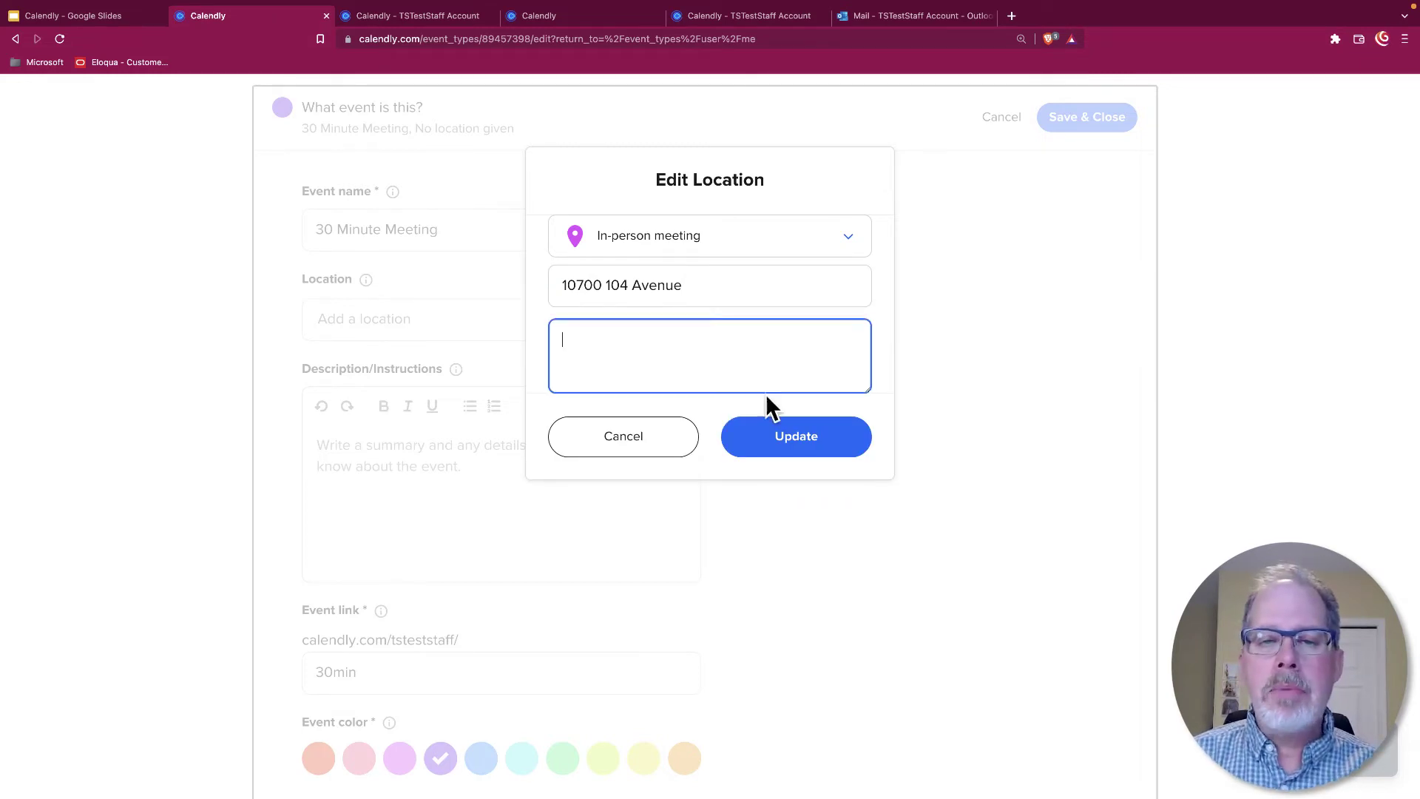
left_click(809, 451)
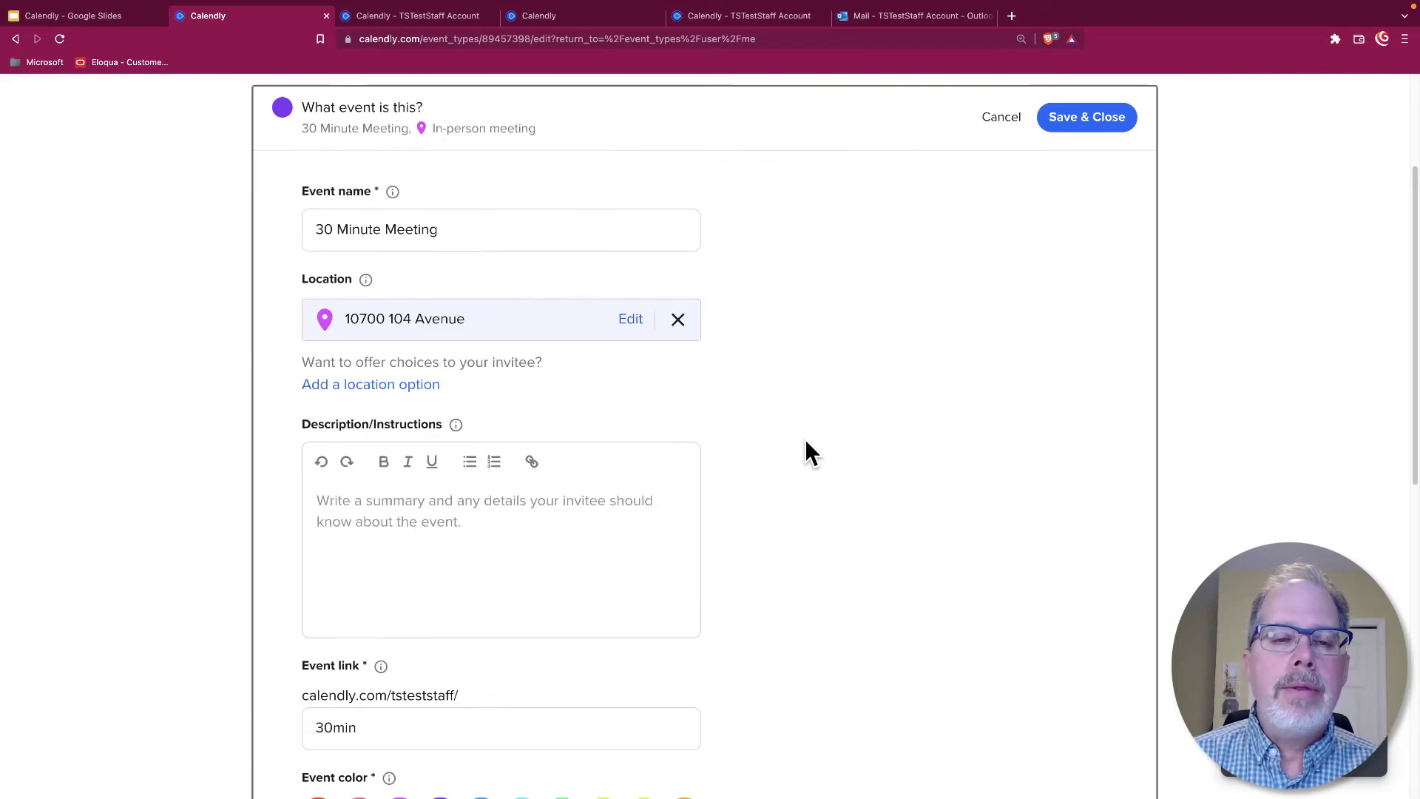
Add Microsoft Teams and a Phone call ('I will call my invitee') as extra locations
left_click(427, 385)
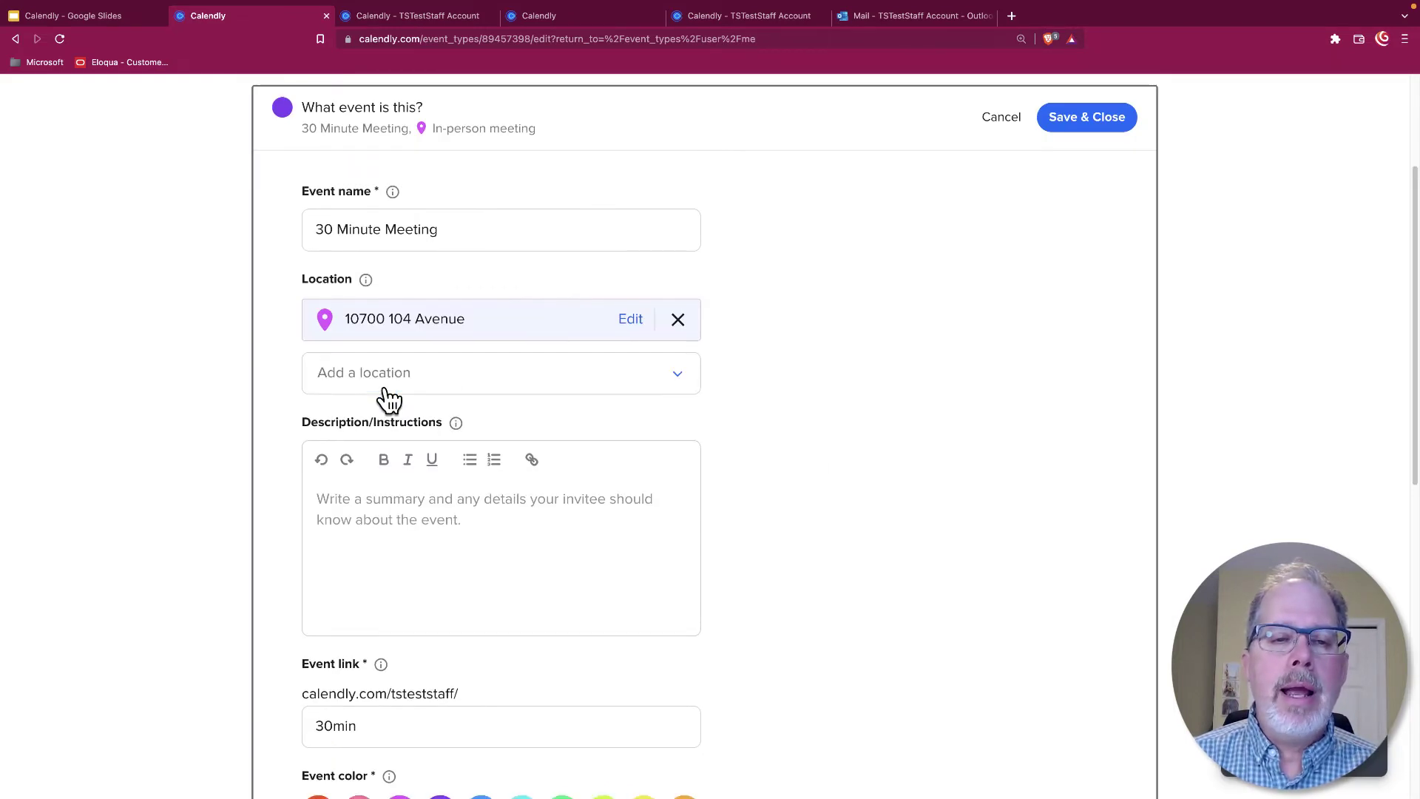
left_click(675, 388)
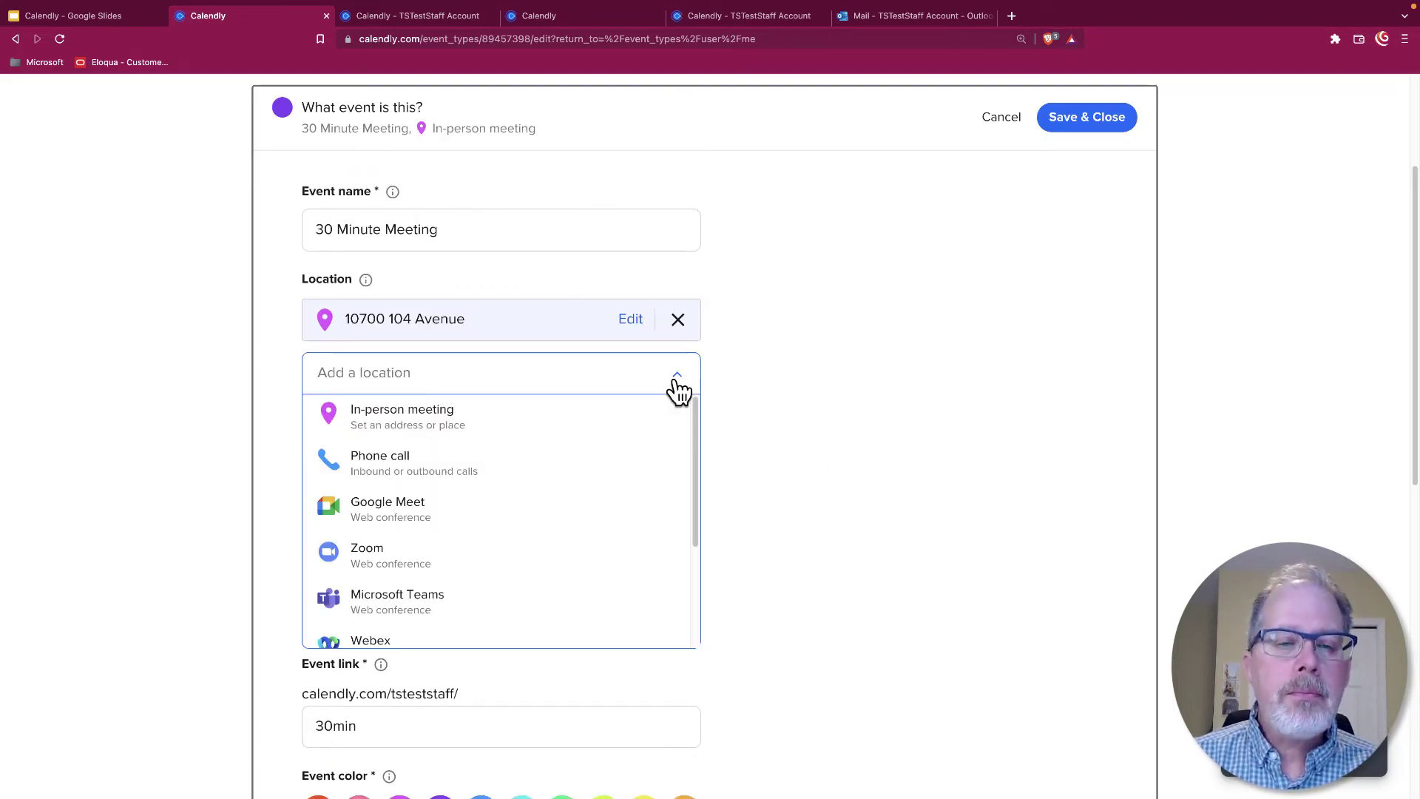
left_click(420, 602)
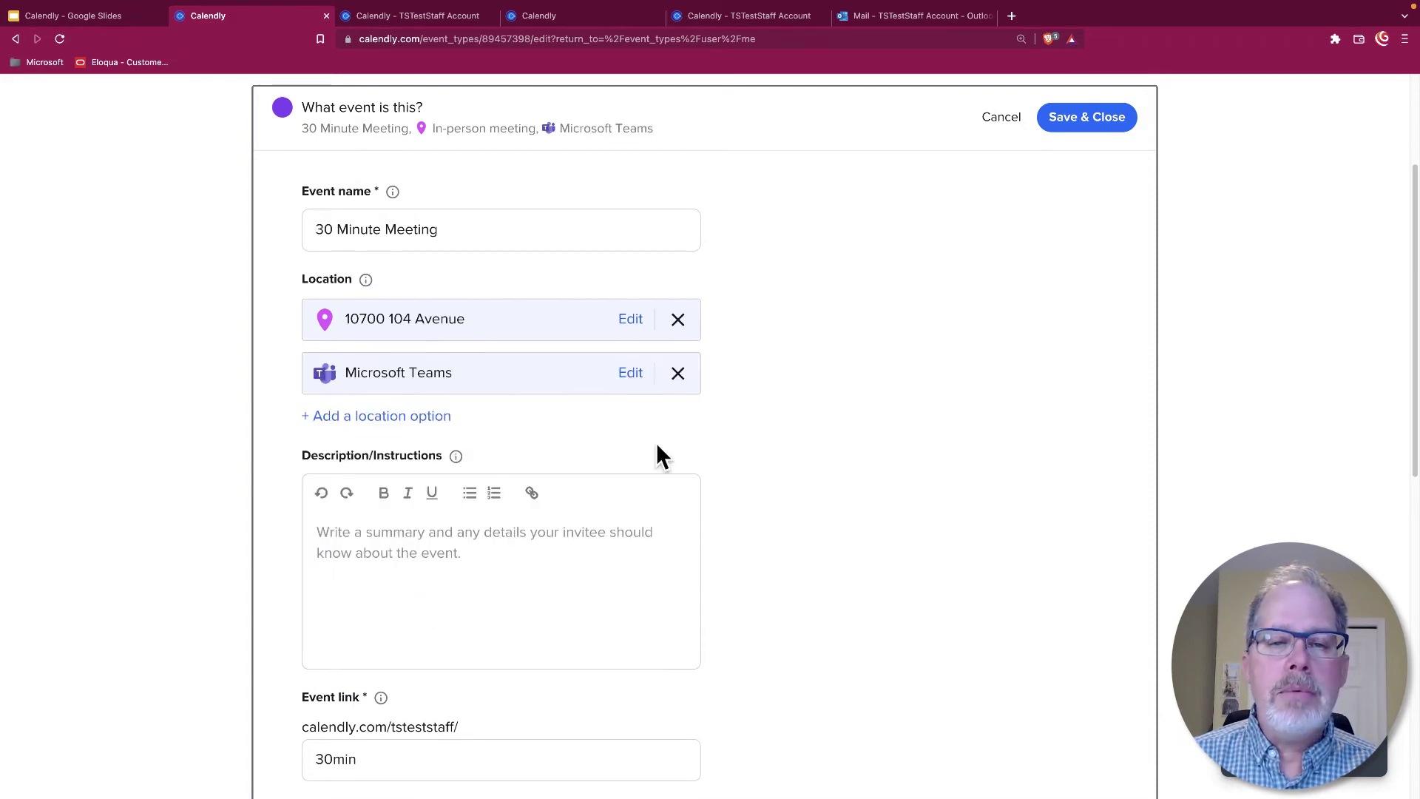
left_click(373, 423)
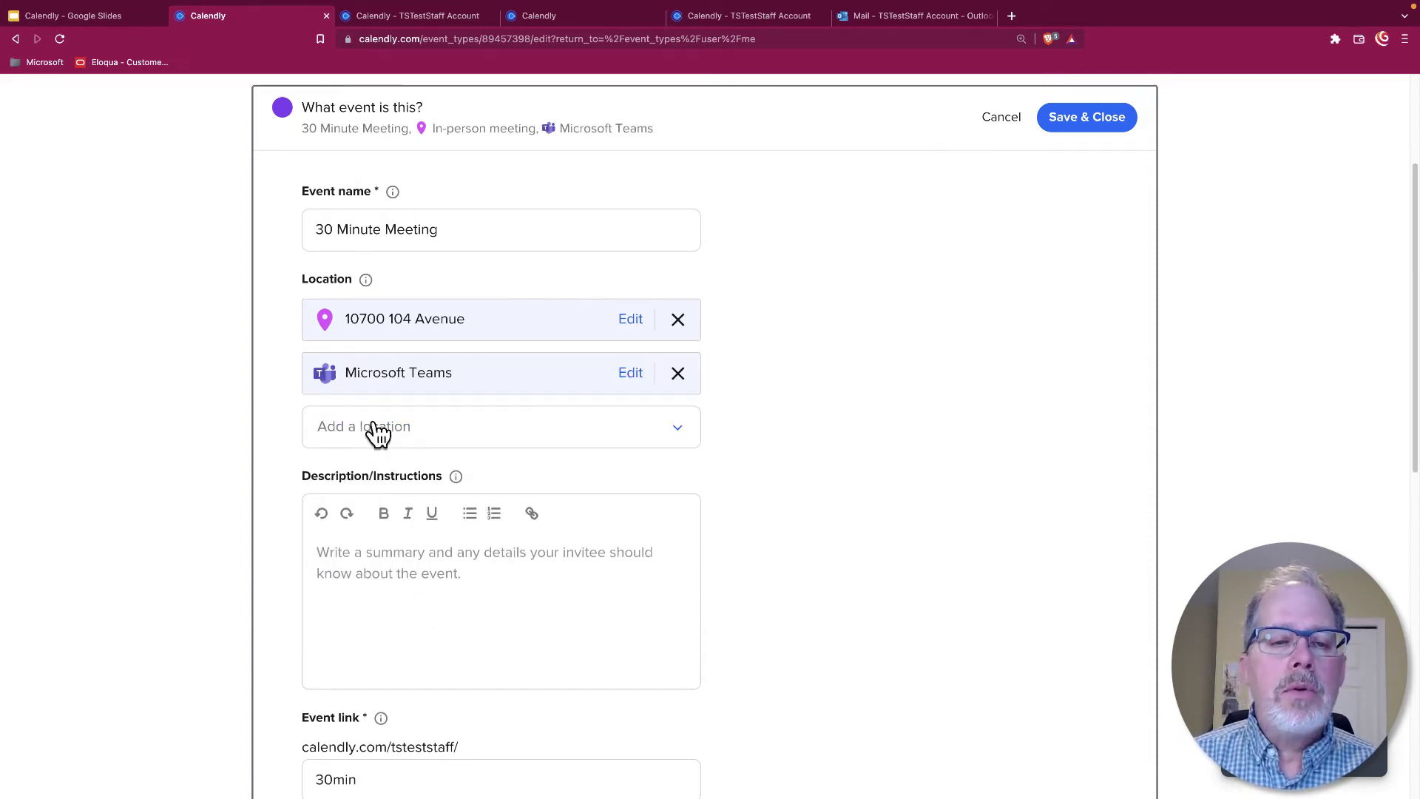
left_click(686, 437)
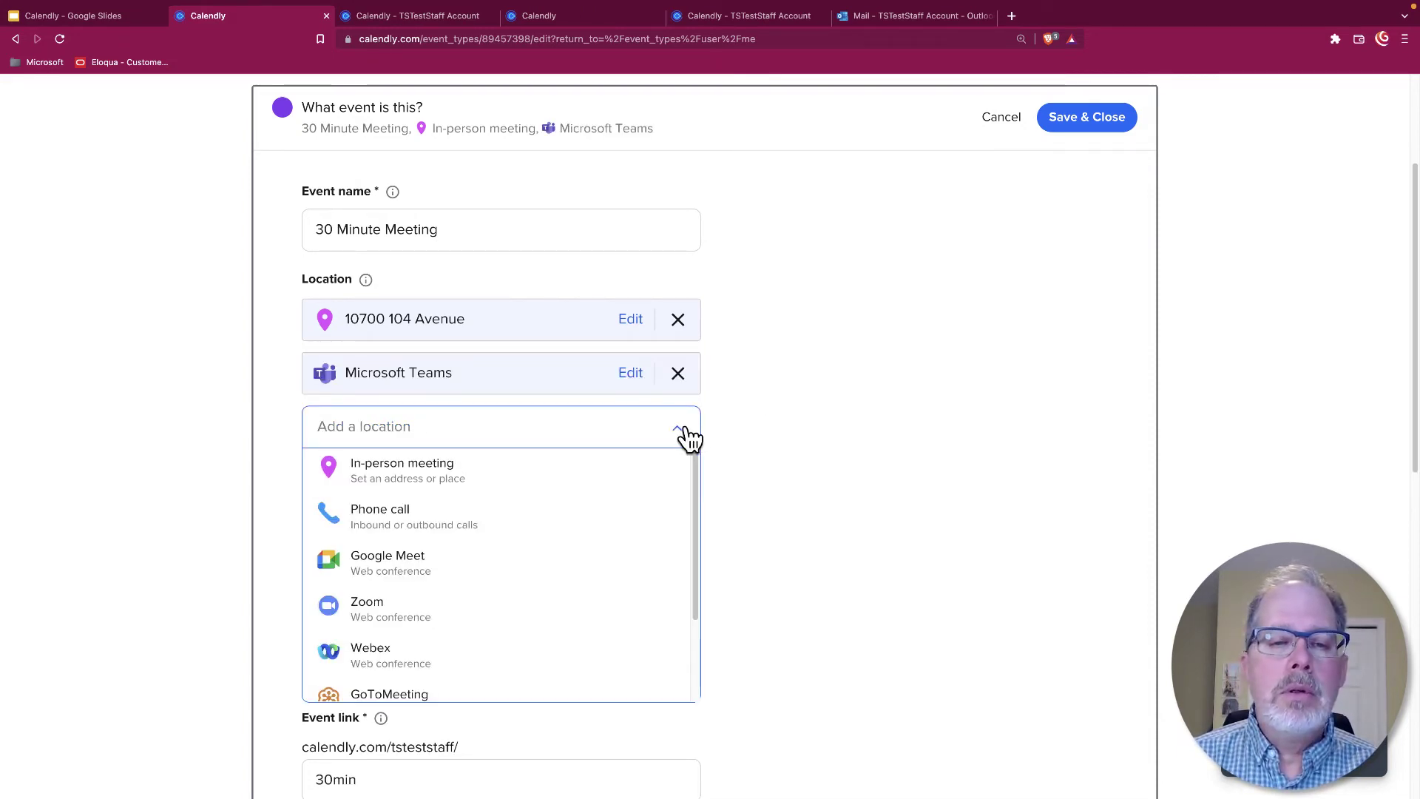
left_click(449, 537)
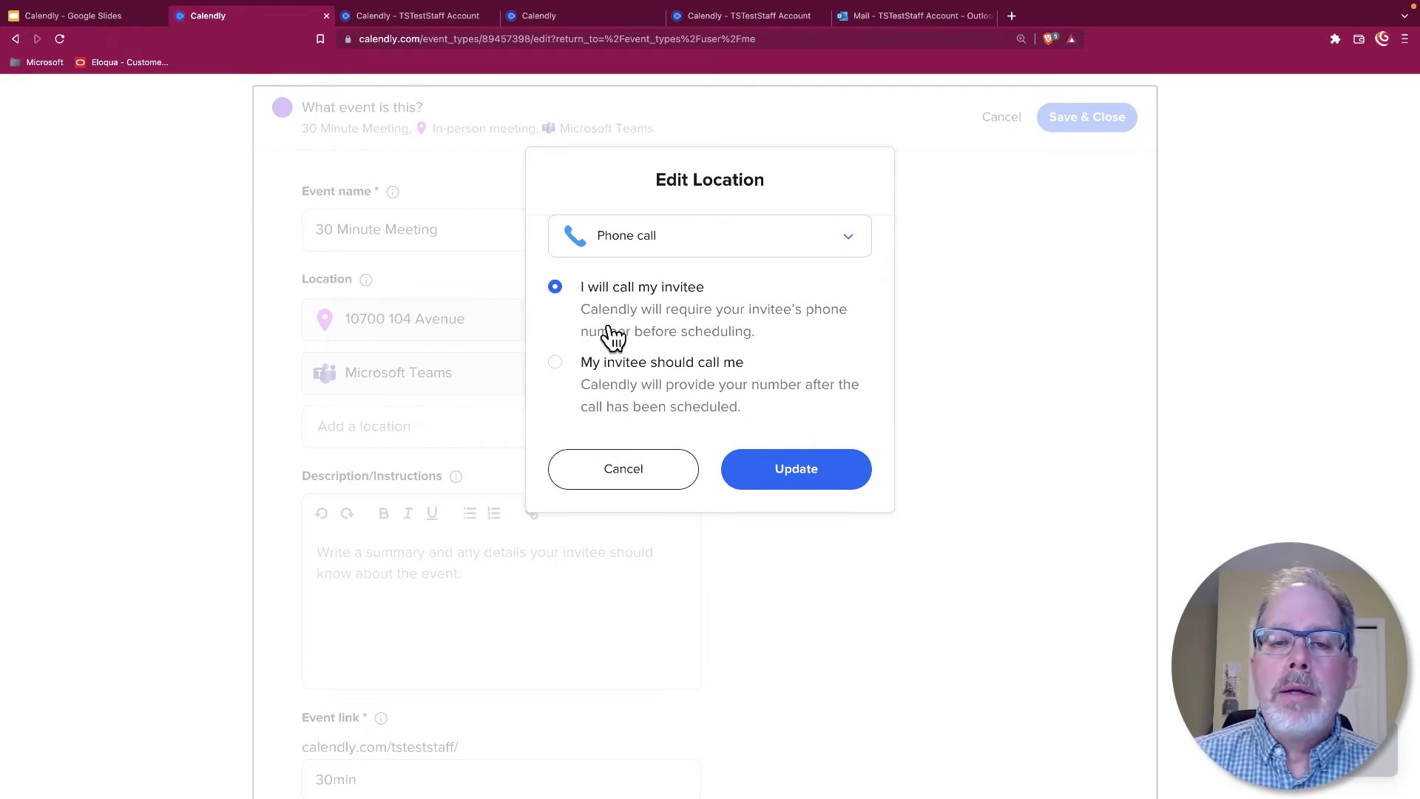
left_click(773, 469)
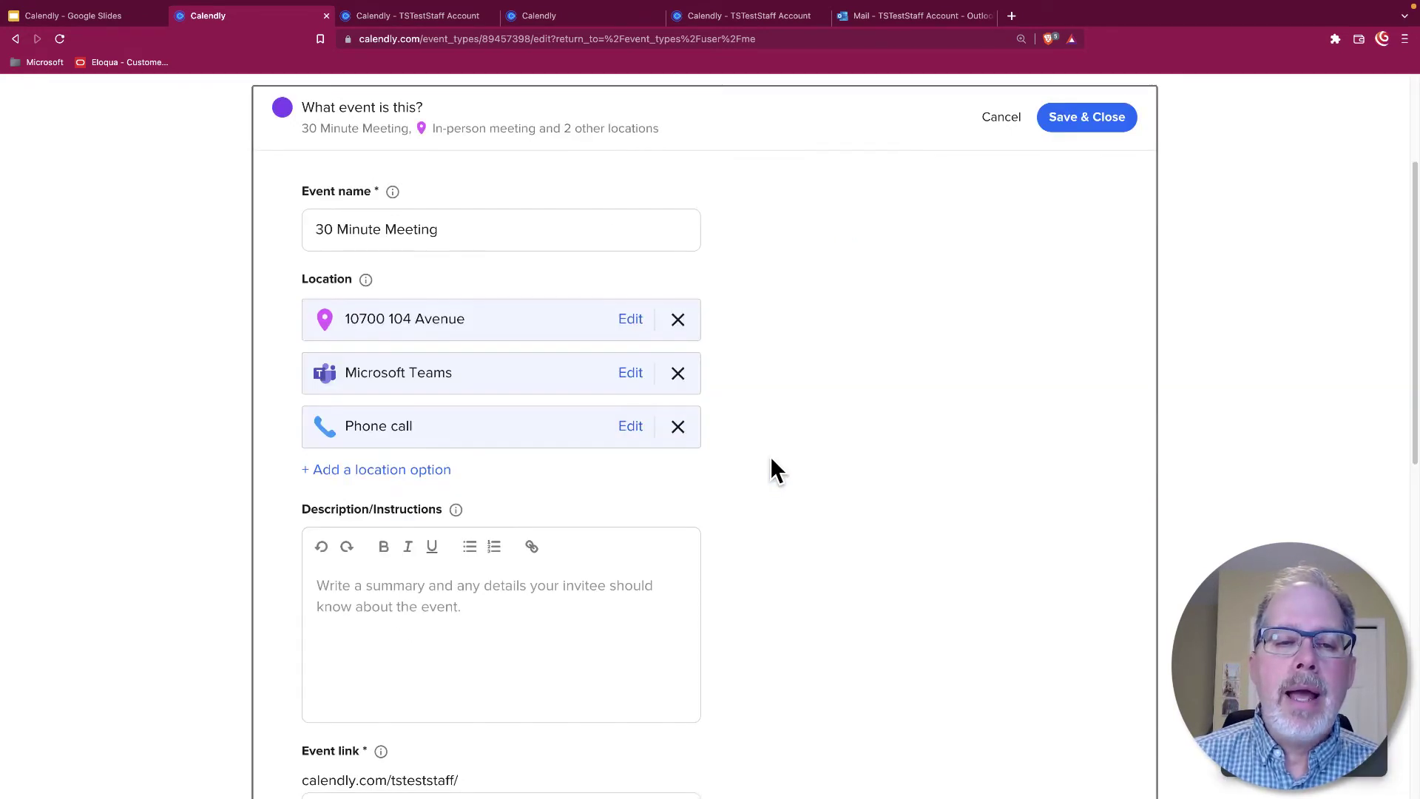
Review the three locations and the 30min event link, glancing at the public booking page
scroll(823, 443, "down", 3)
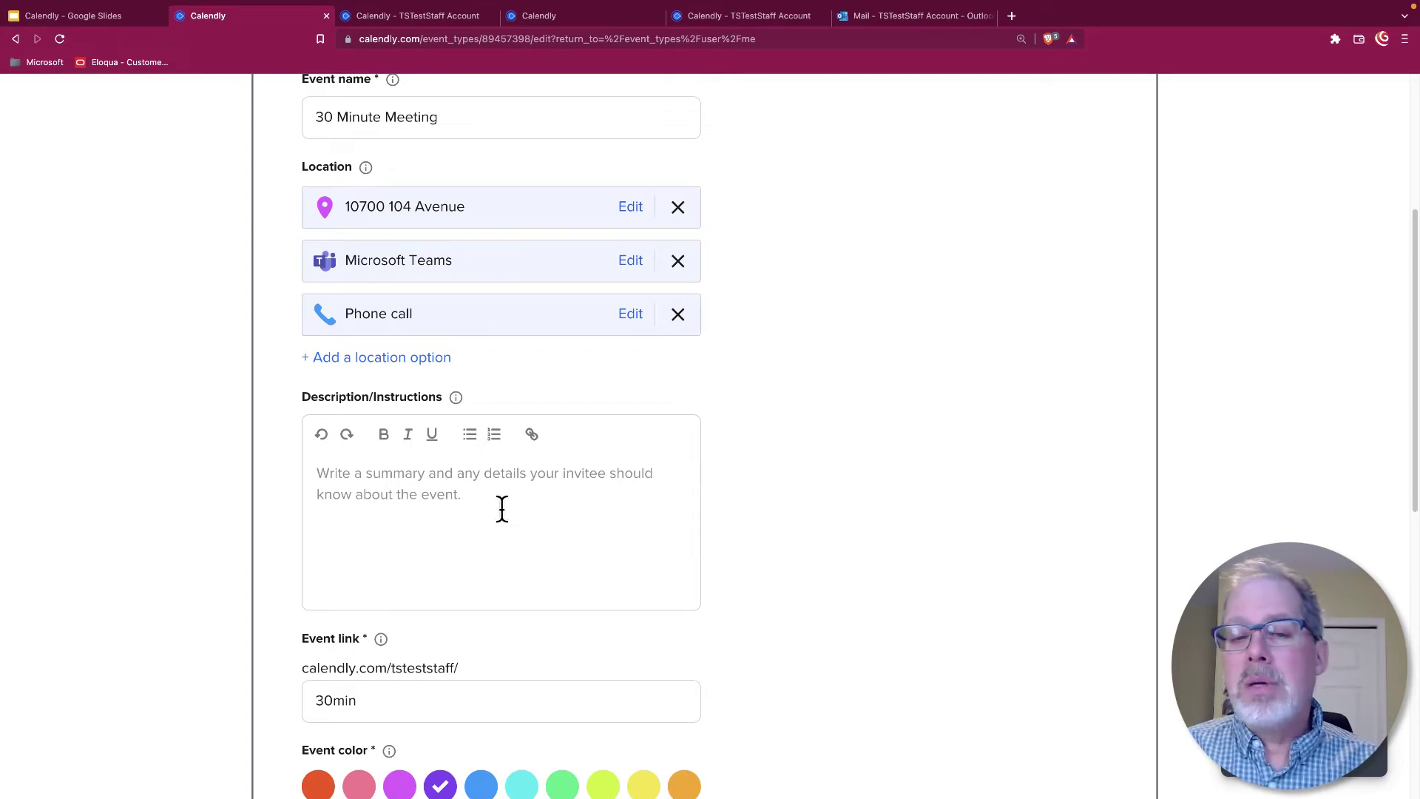
scroll(502, 507, "down", 3)
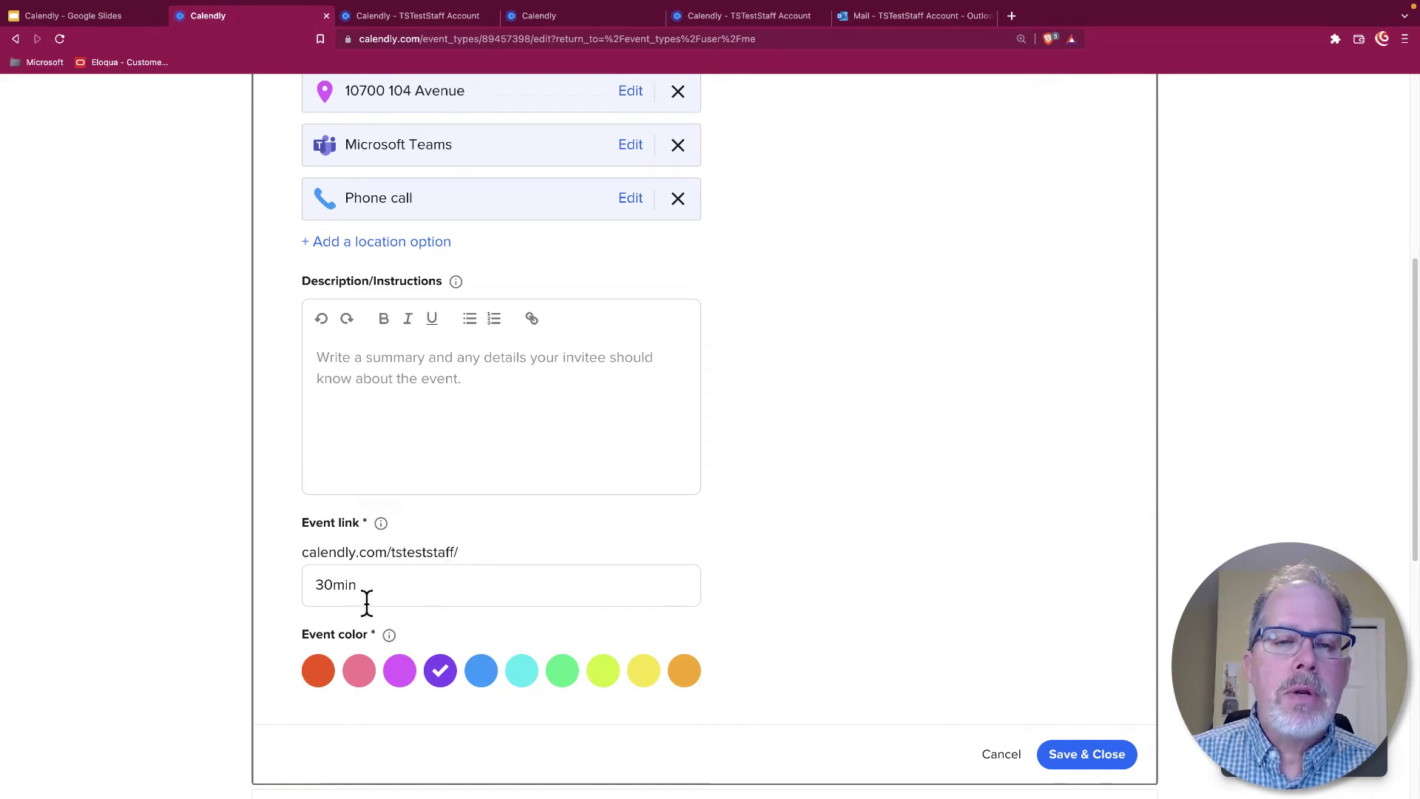
left_click(394, 20)
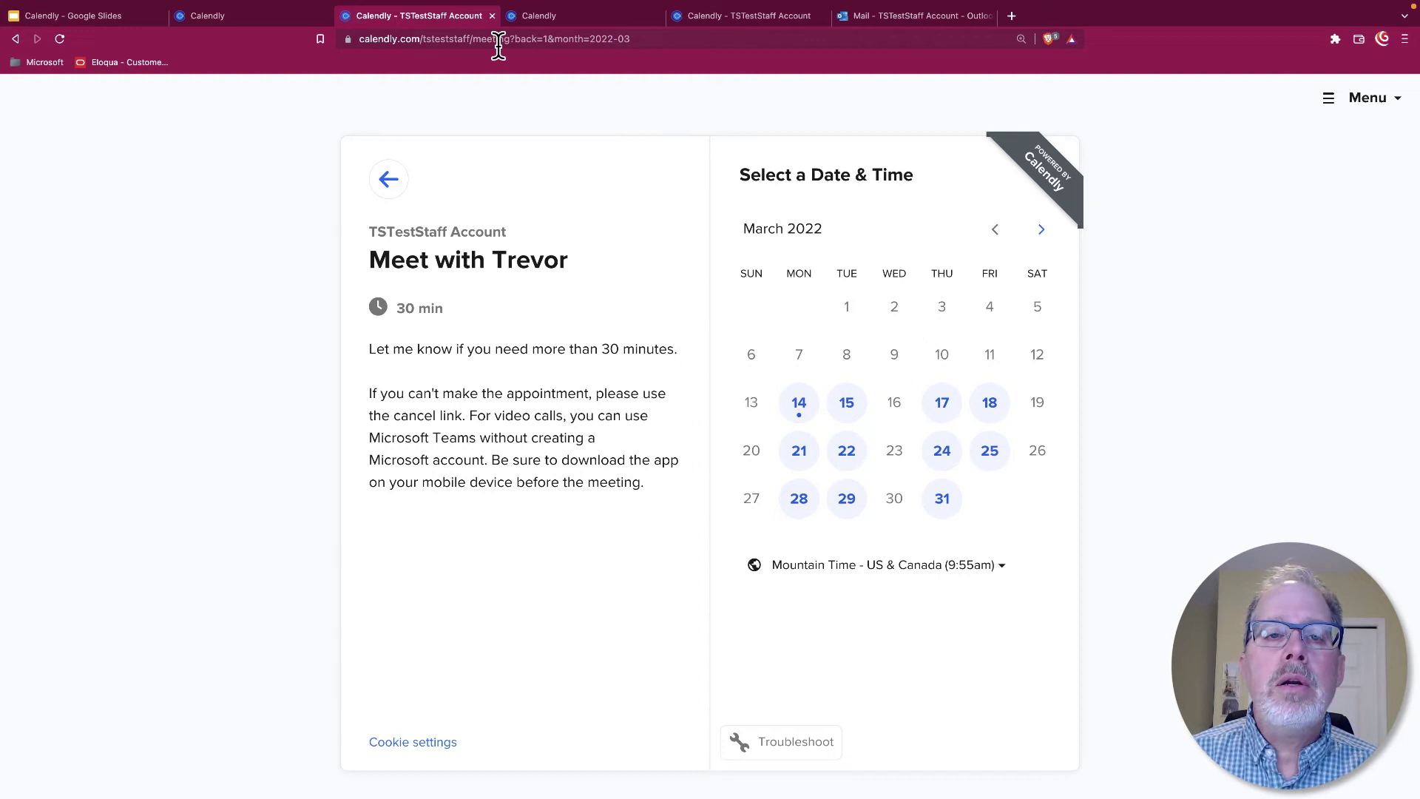
left_click(284, 21)
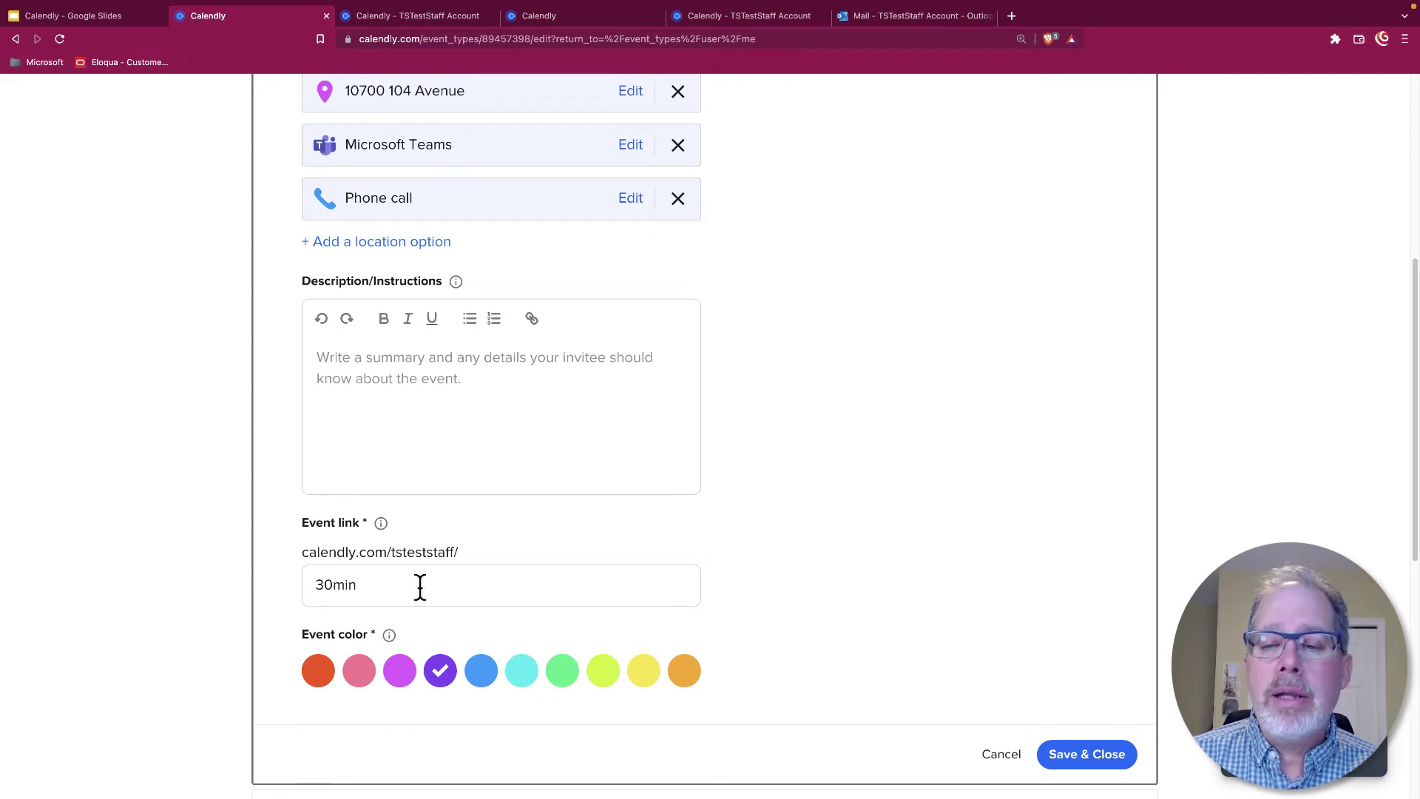
Save the event details and expand the 'When can people book this event?' section
left_click(1117, 758)
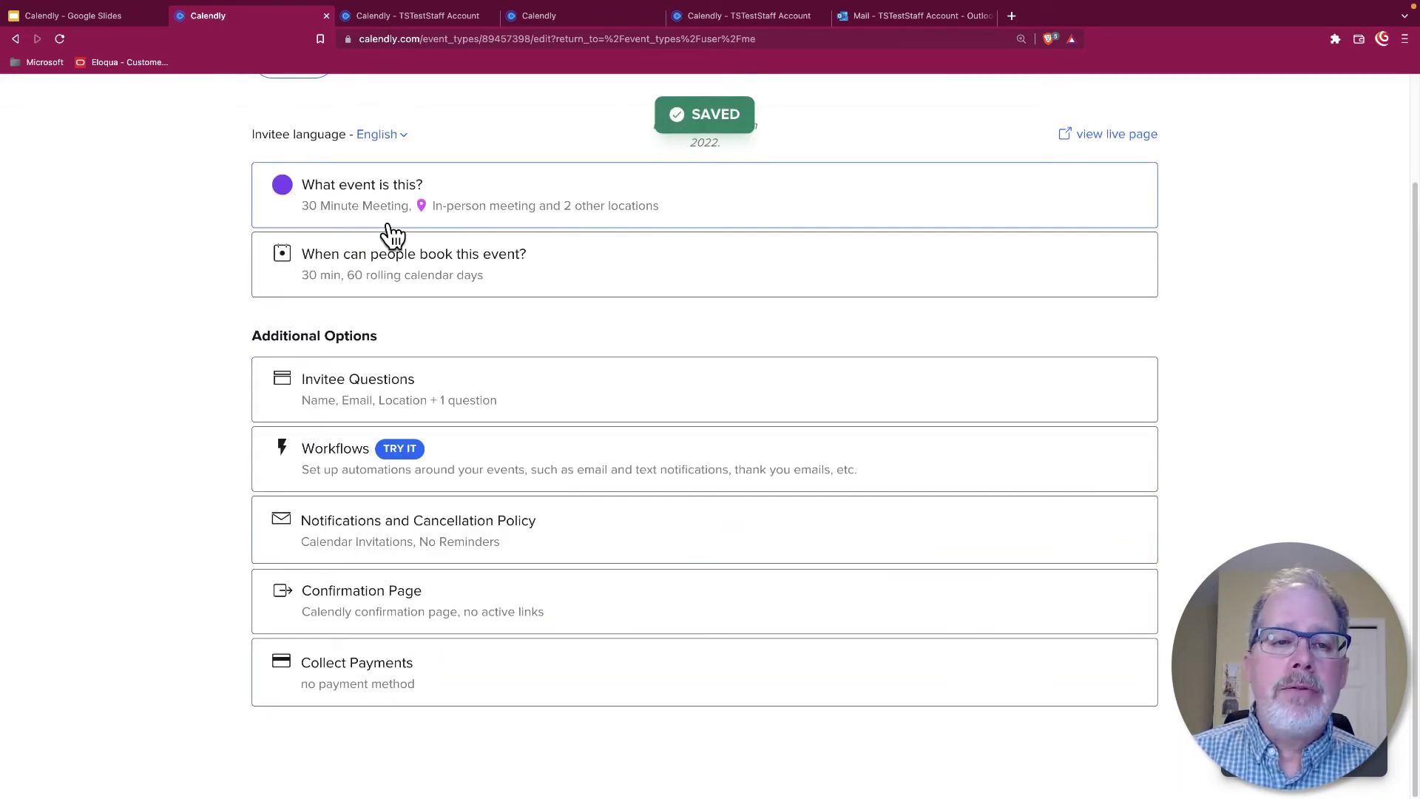
left_click(422, 282)
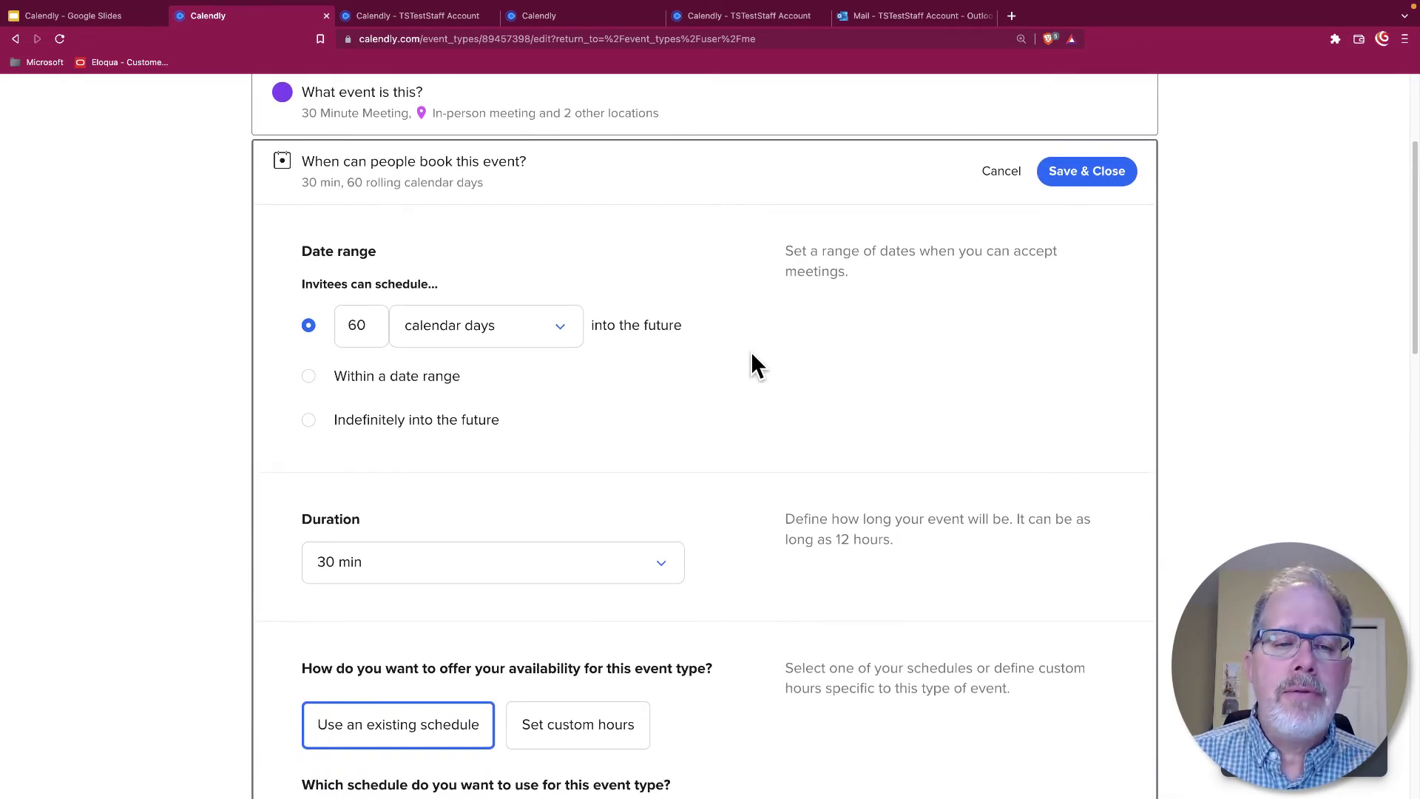
scroll(753, 355, "down", 3)
scroll(752, 355, "down", 1)
scroll(614, 360, "down", 5)
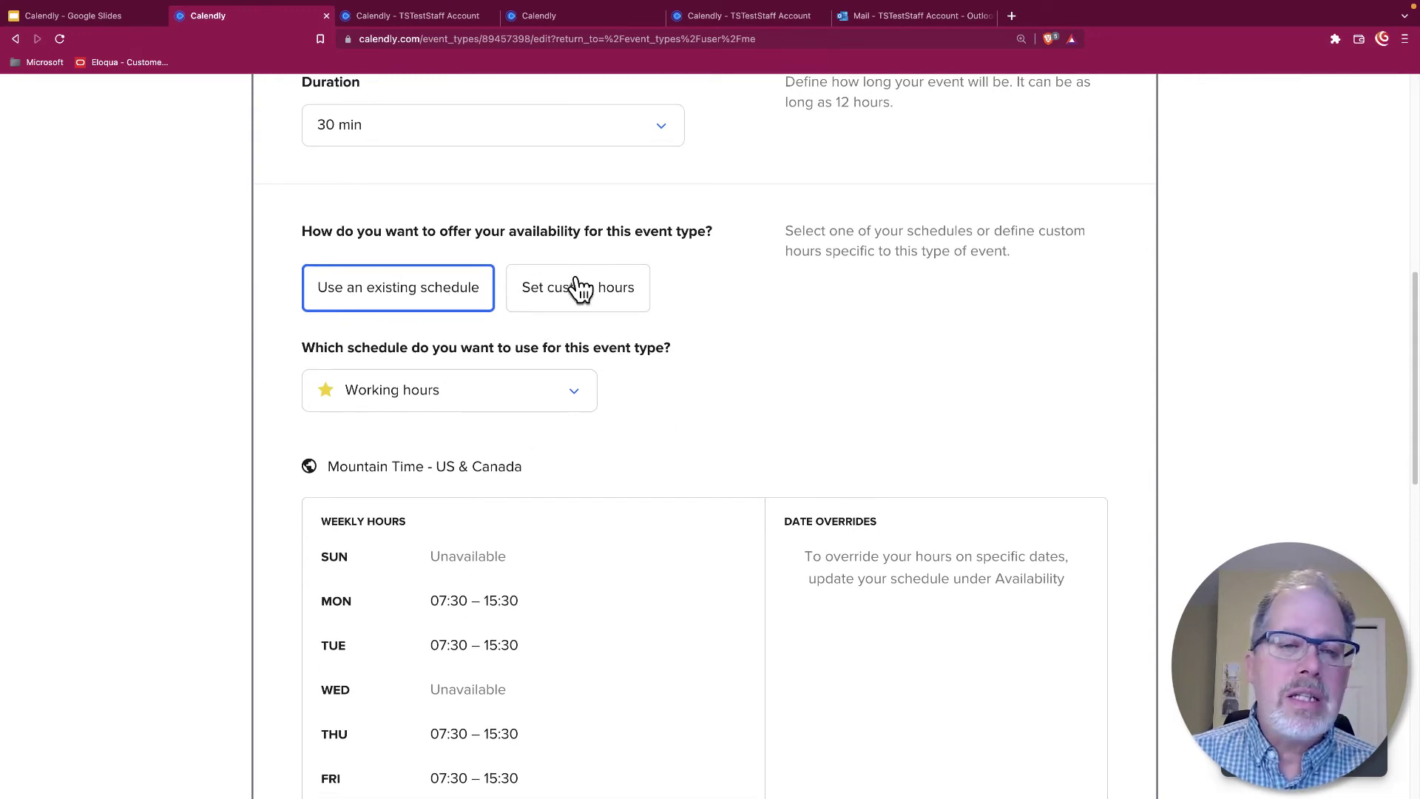
Keep Working hours as the booking schedule and return to the Event Types list
left_click(573, 391)
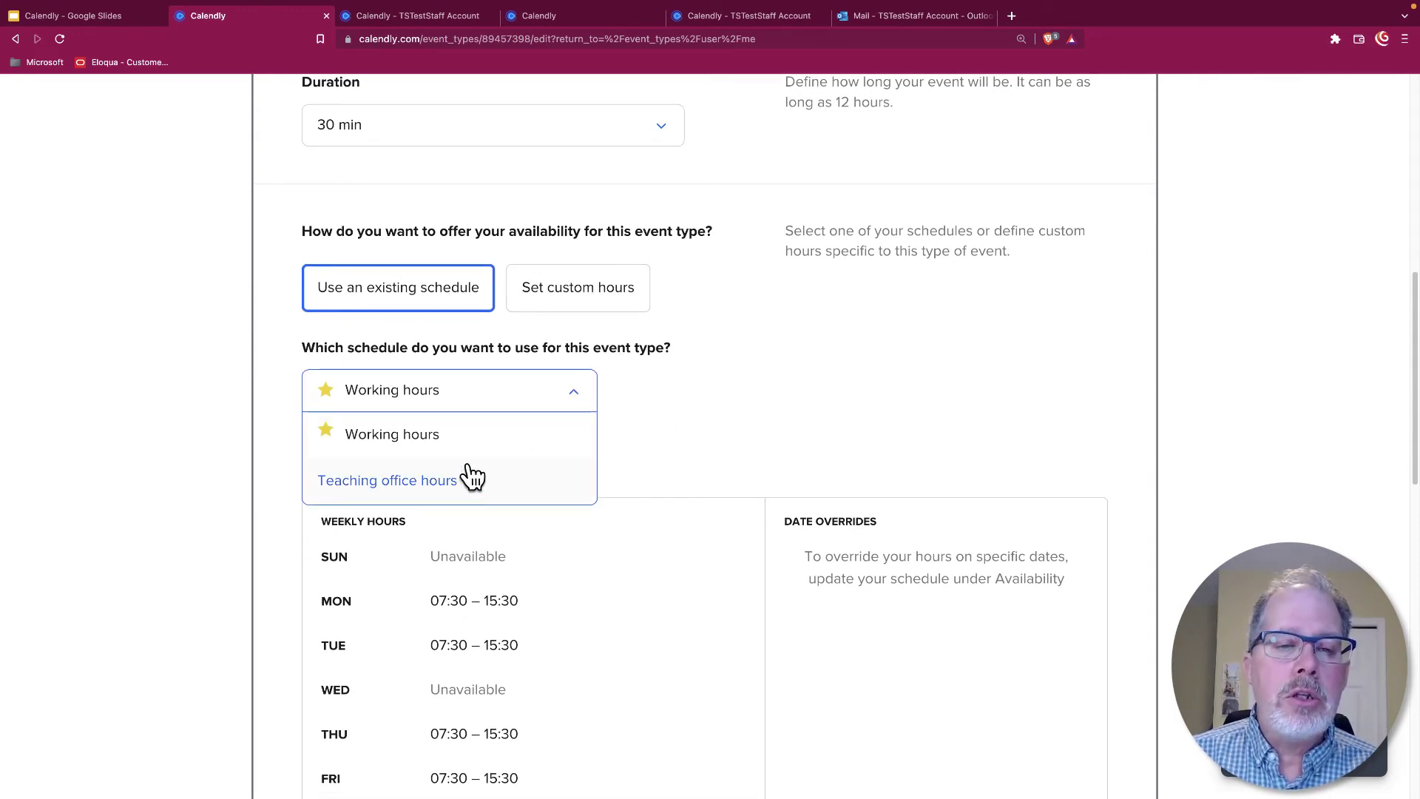
left_click(741, 356)
scroll(741, 356, "up", 15)
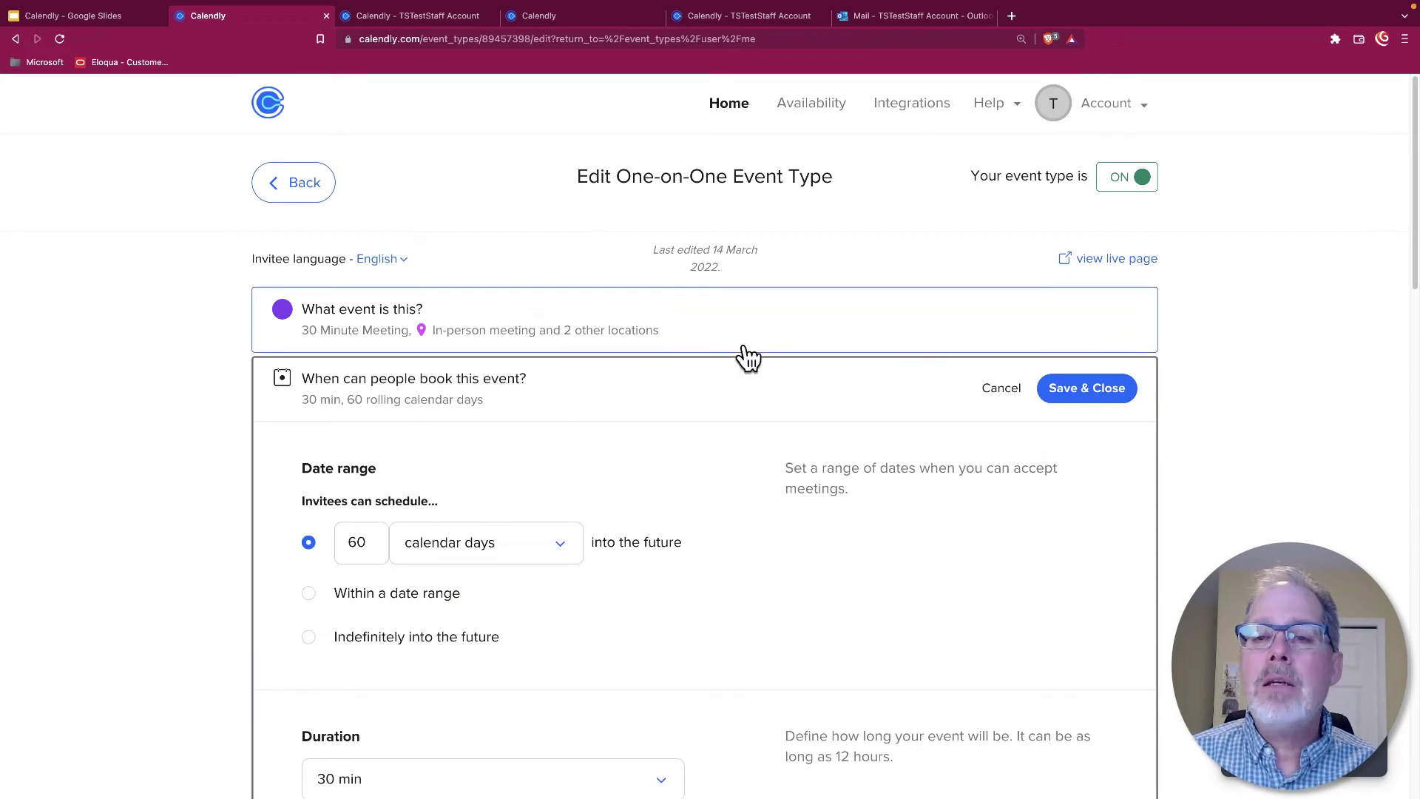
left_click(270, 194)
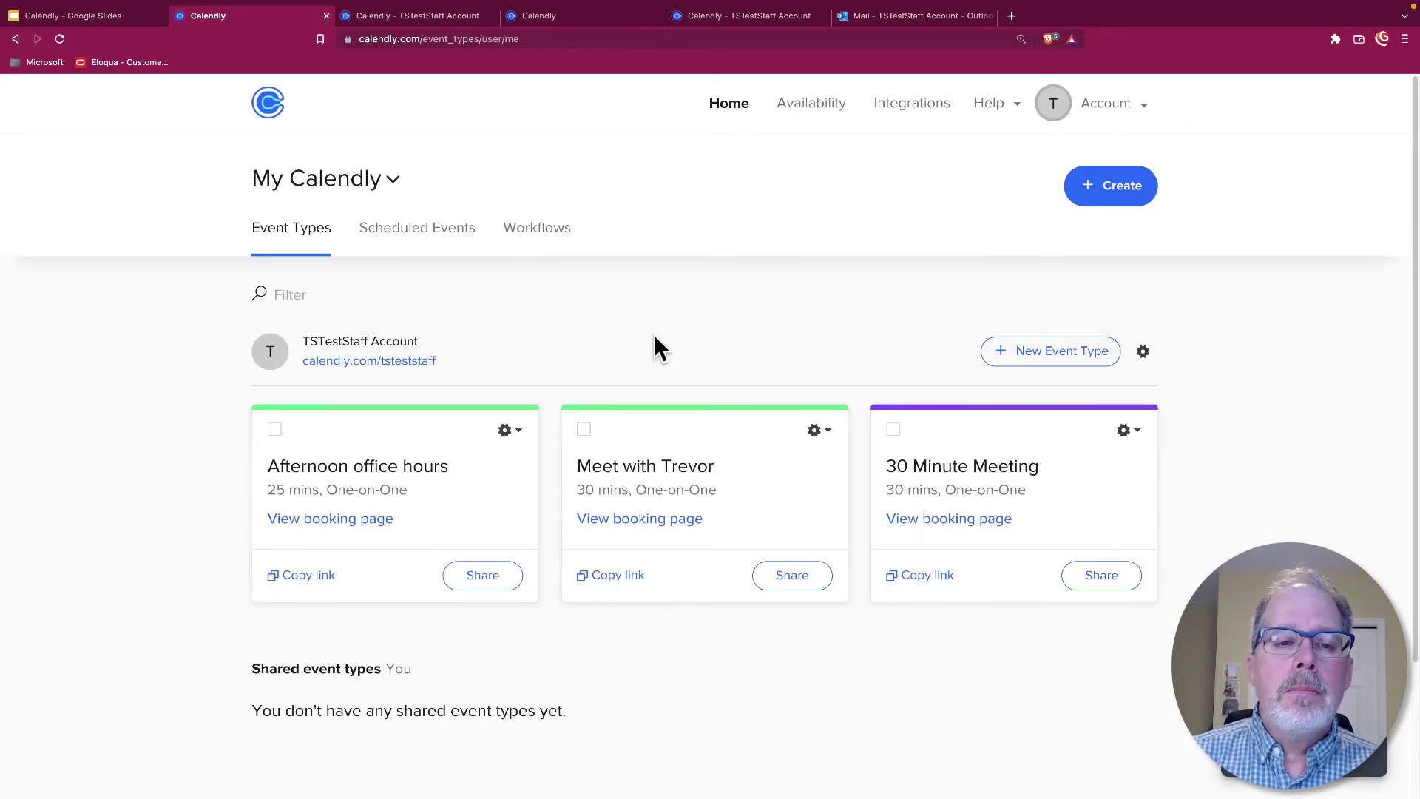
Reopen the 30 Minute Meeting editor and expand its Invitee Questions
left_click(1130, 442)
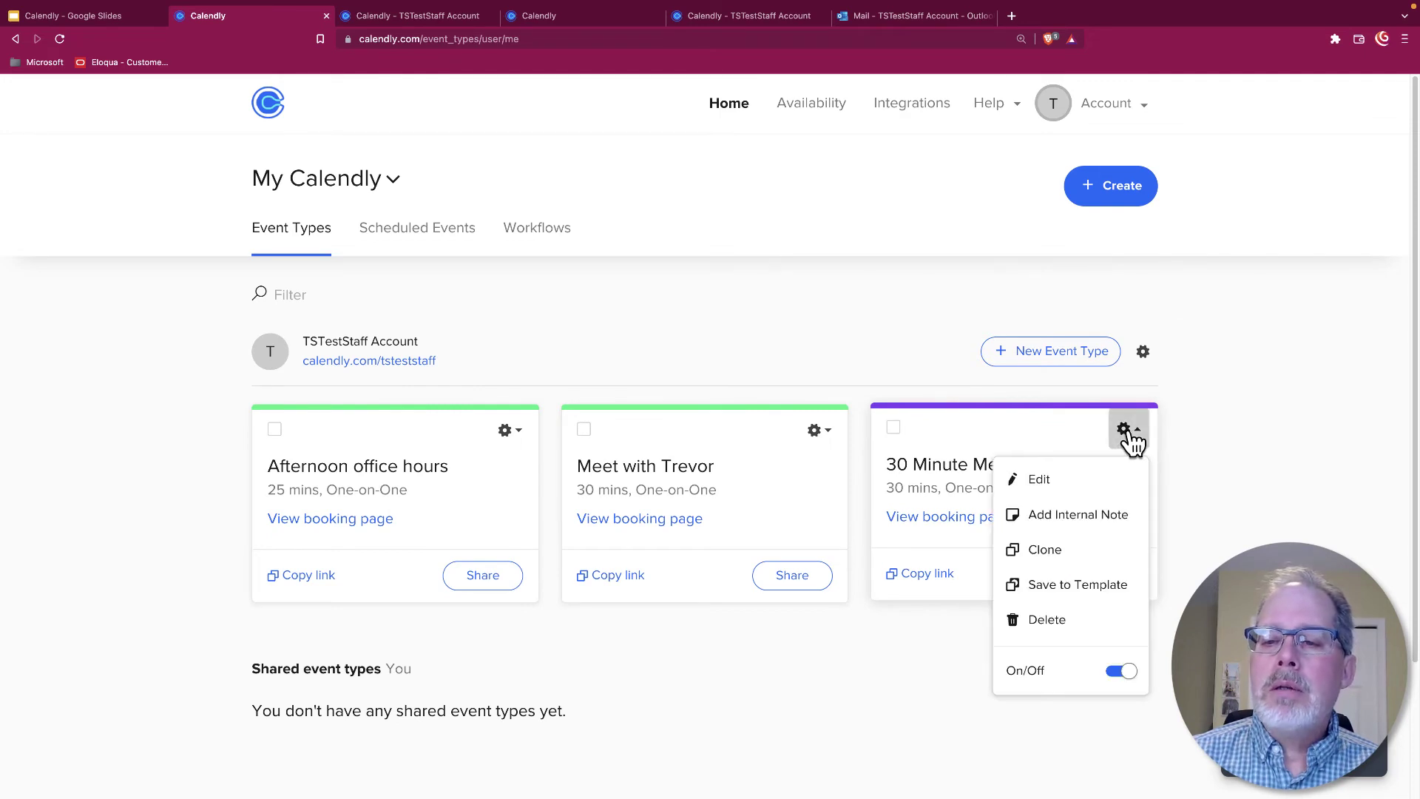
left_click(1113, 484)
scroll(672, 414, "down", 3)
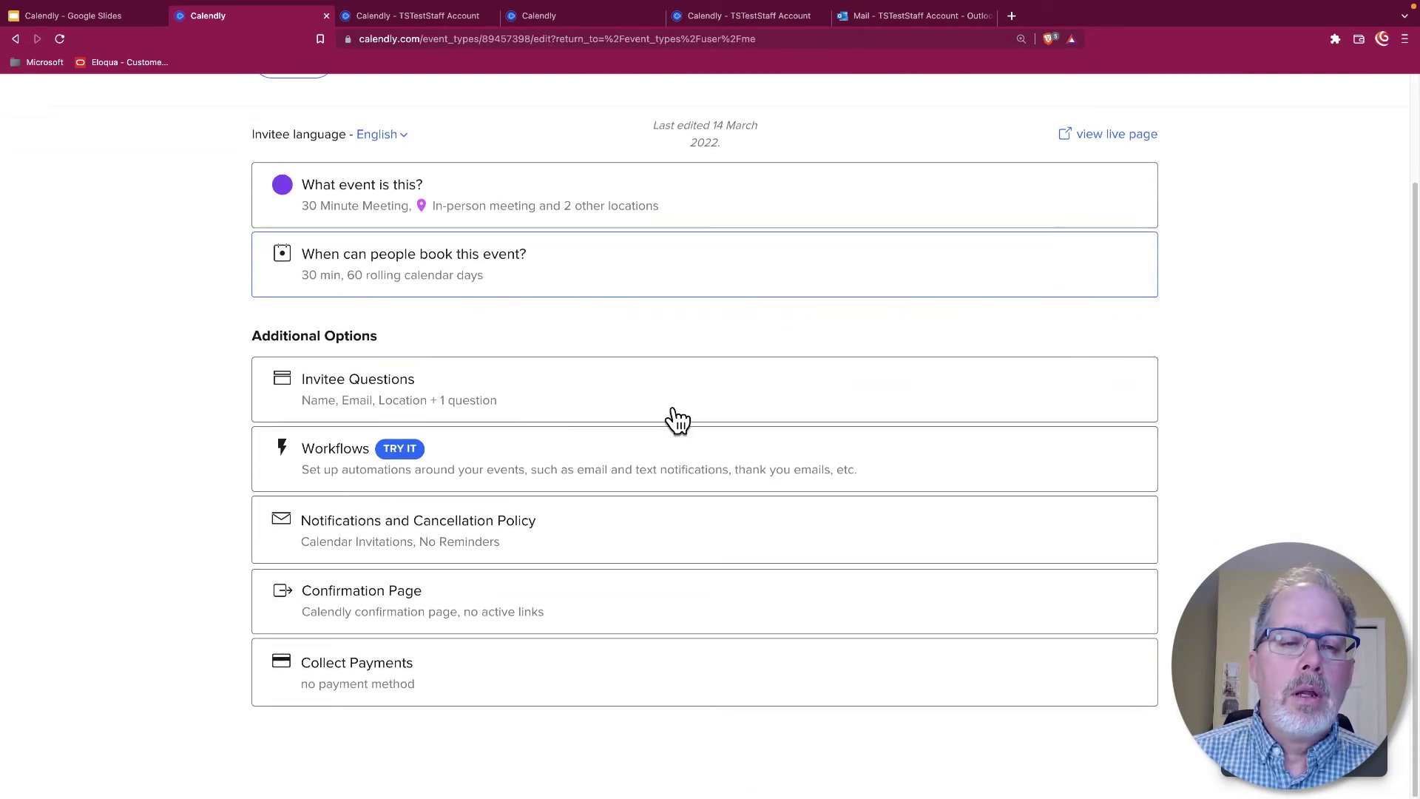
left_click(567, 416)
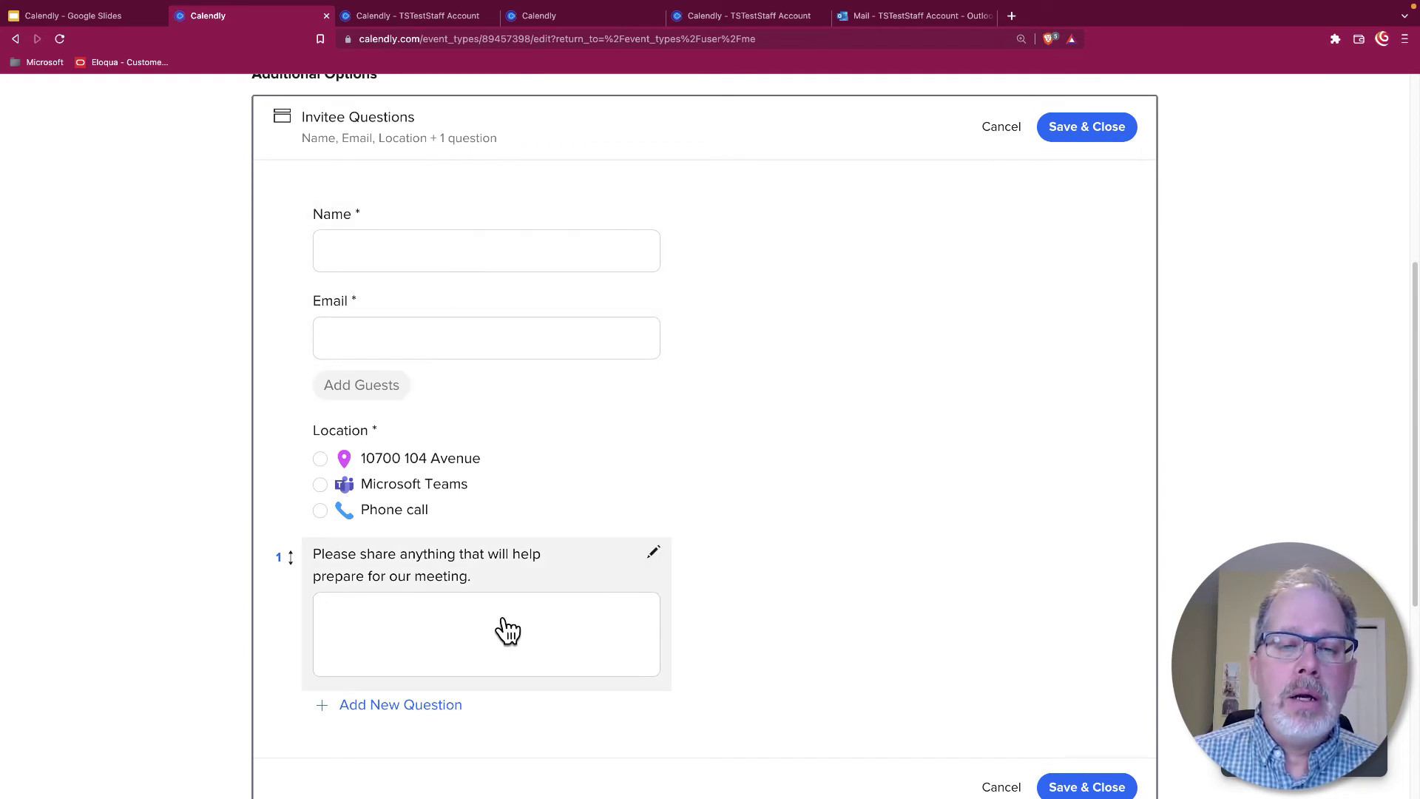
Review the invitee questions and expand Notifications and Cancellation Policy
scroll(503, 627, "down", 3)
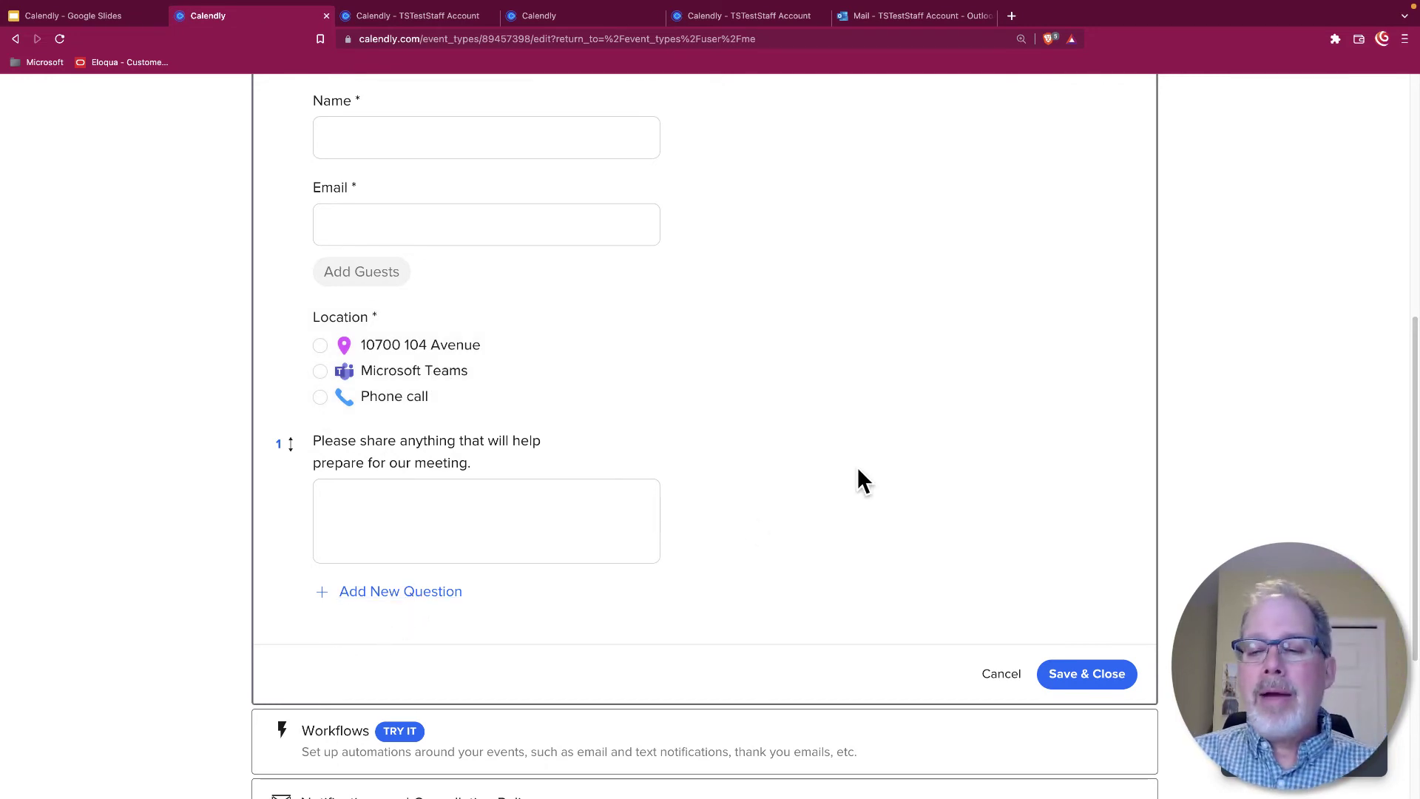
scroll(858, 470, "down", 1)
scroll(861, 480, "down", 4)
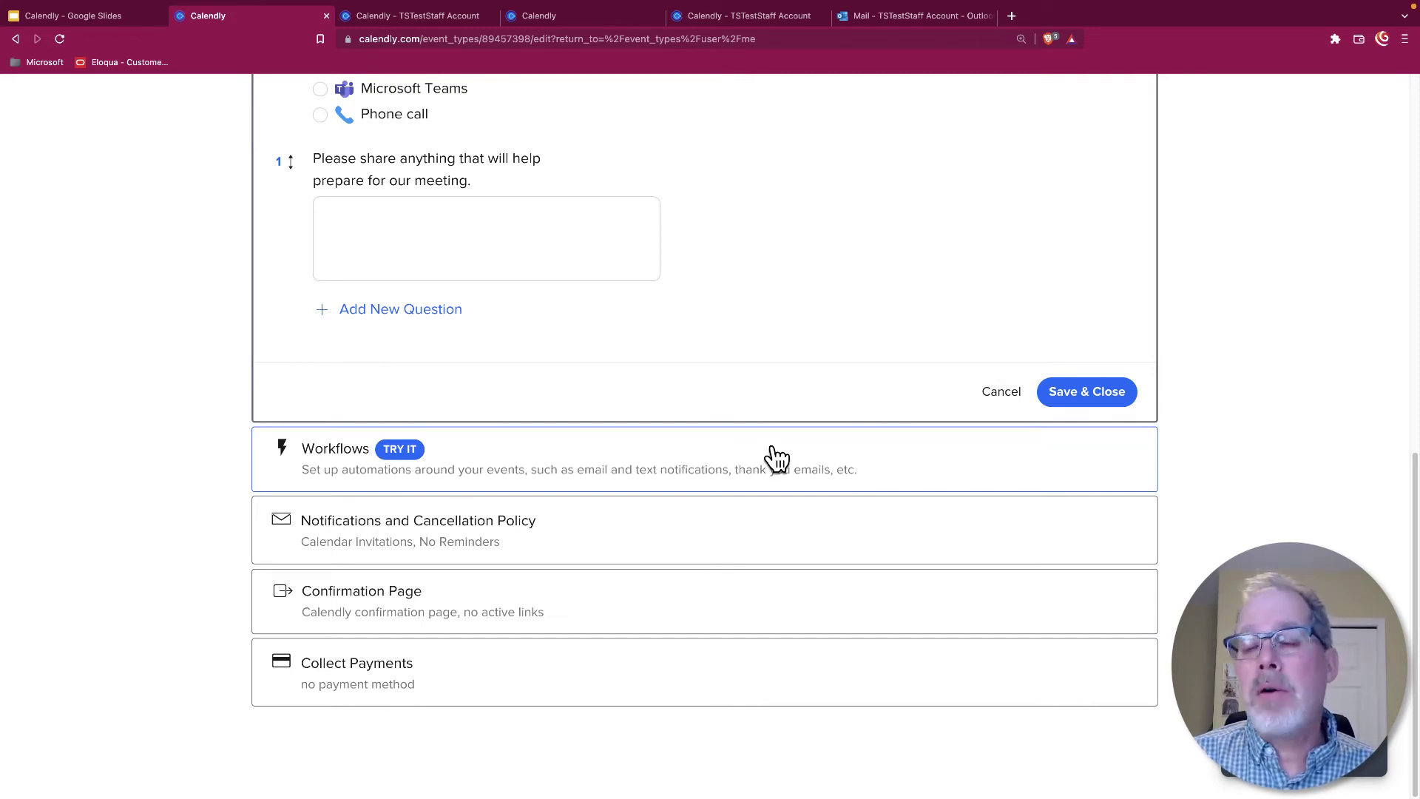
left_click(609, 538)
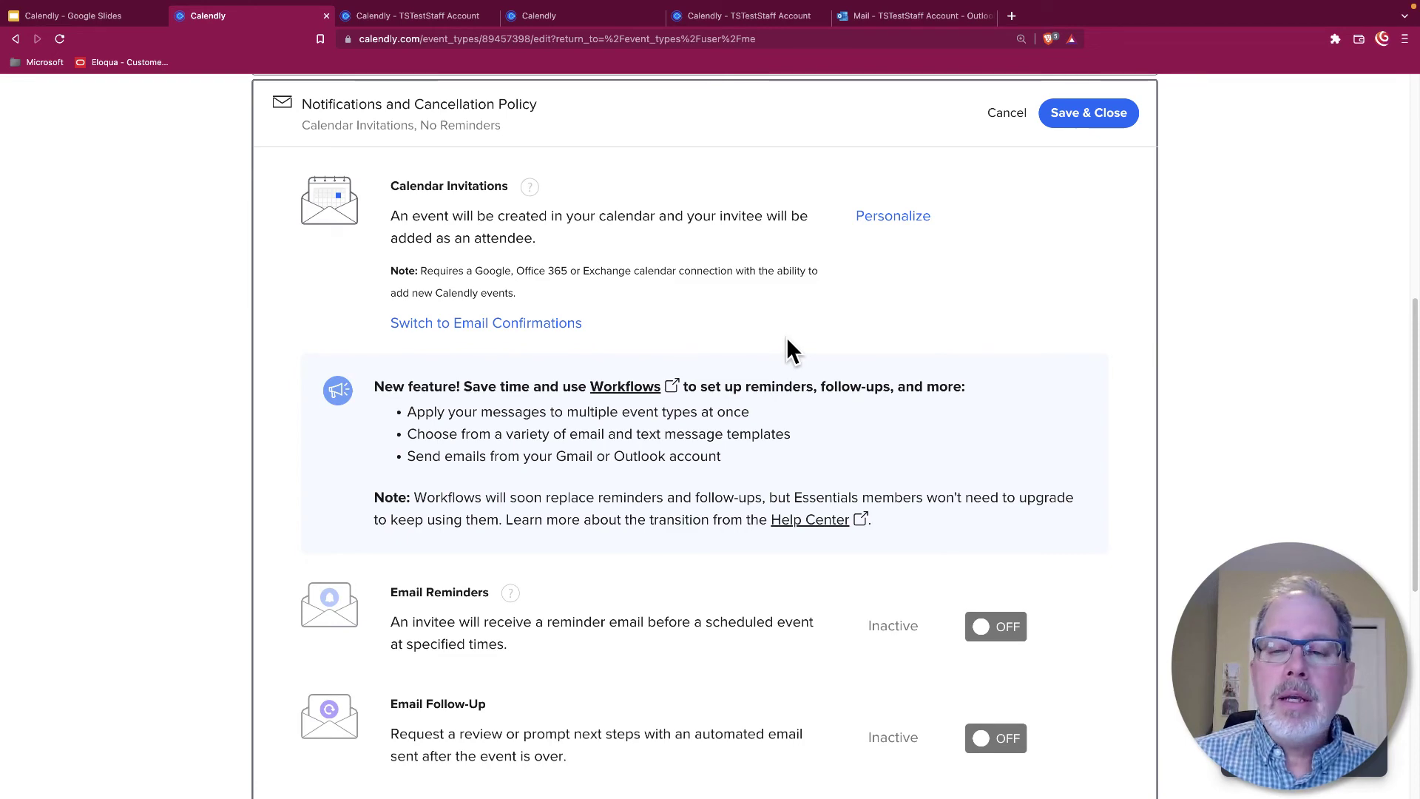
scroll(787, 338, "down", 1)
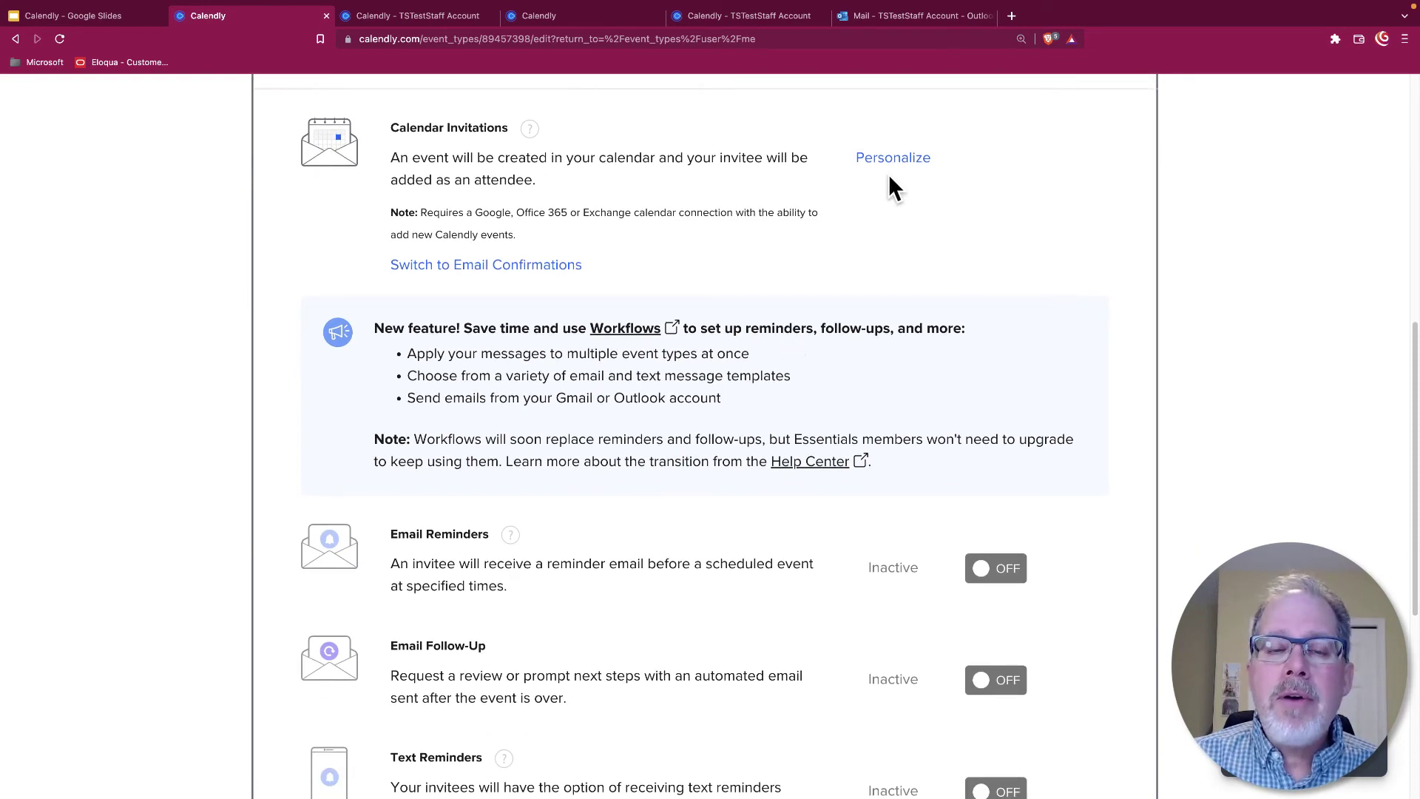
scroll(890, 176, "up", 2)
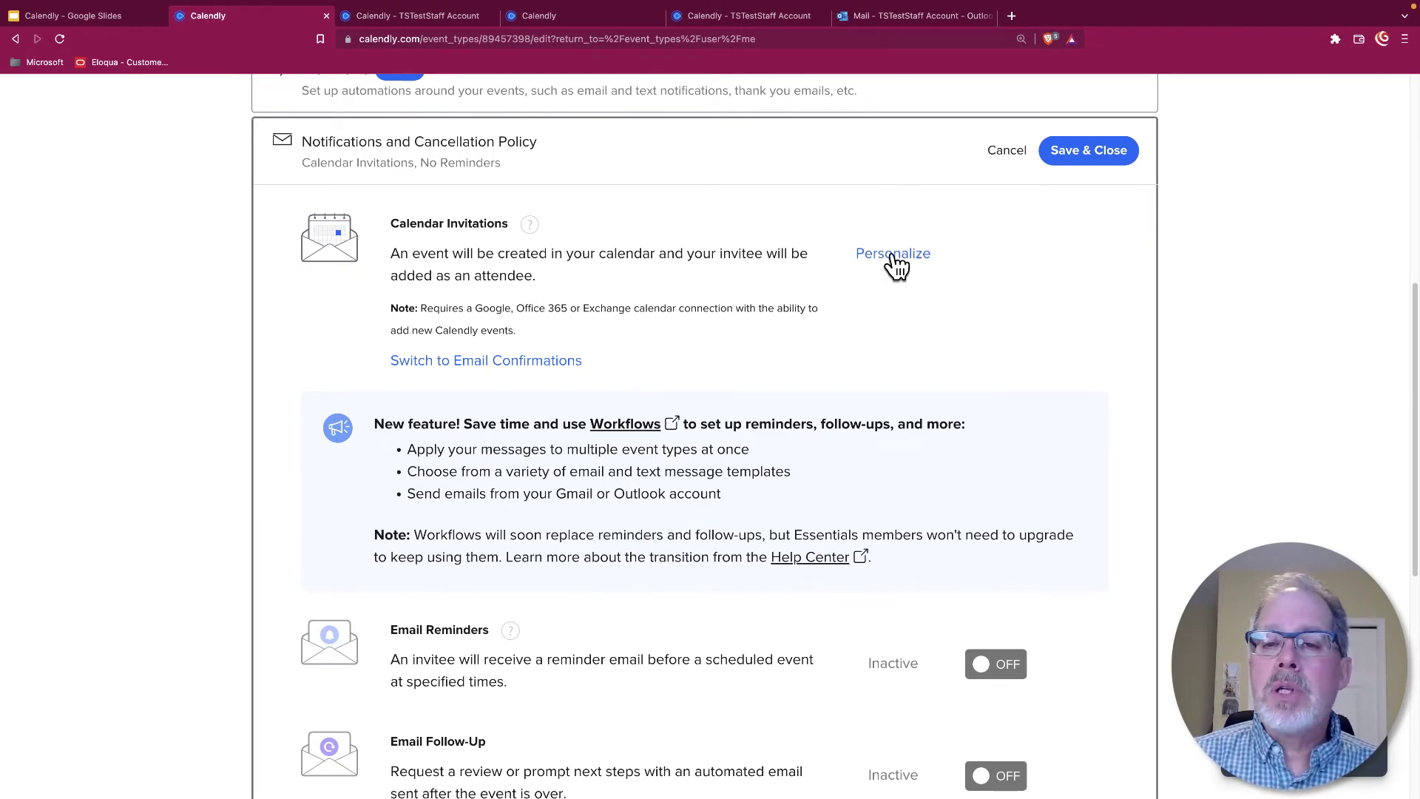
scroll(791, 366, "down", 8)
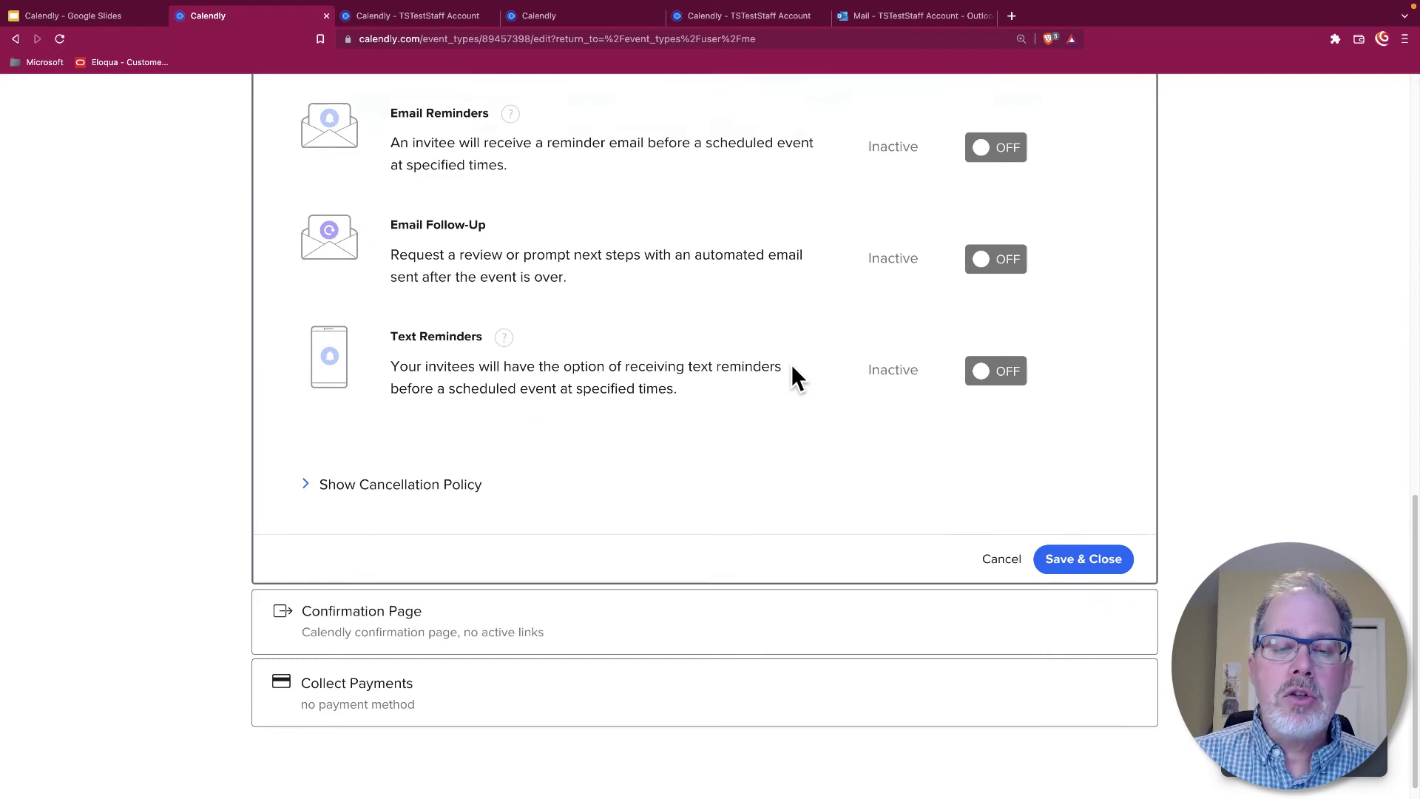
scroll(793, 367, "down", 1)
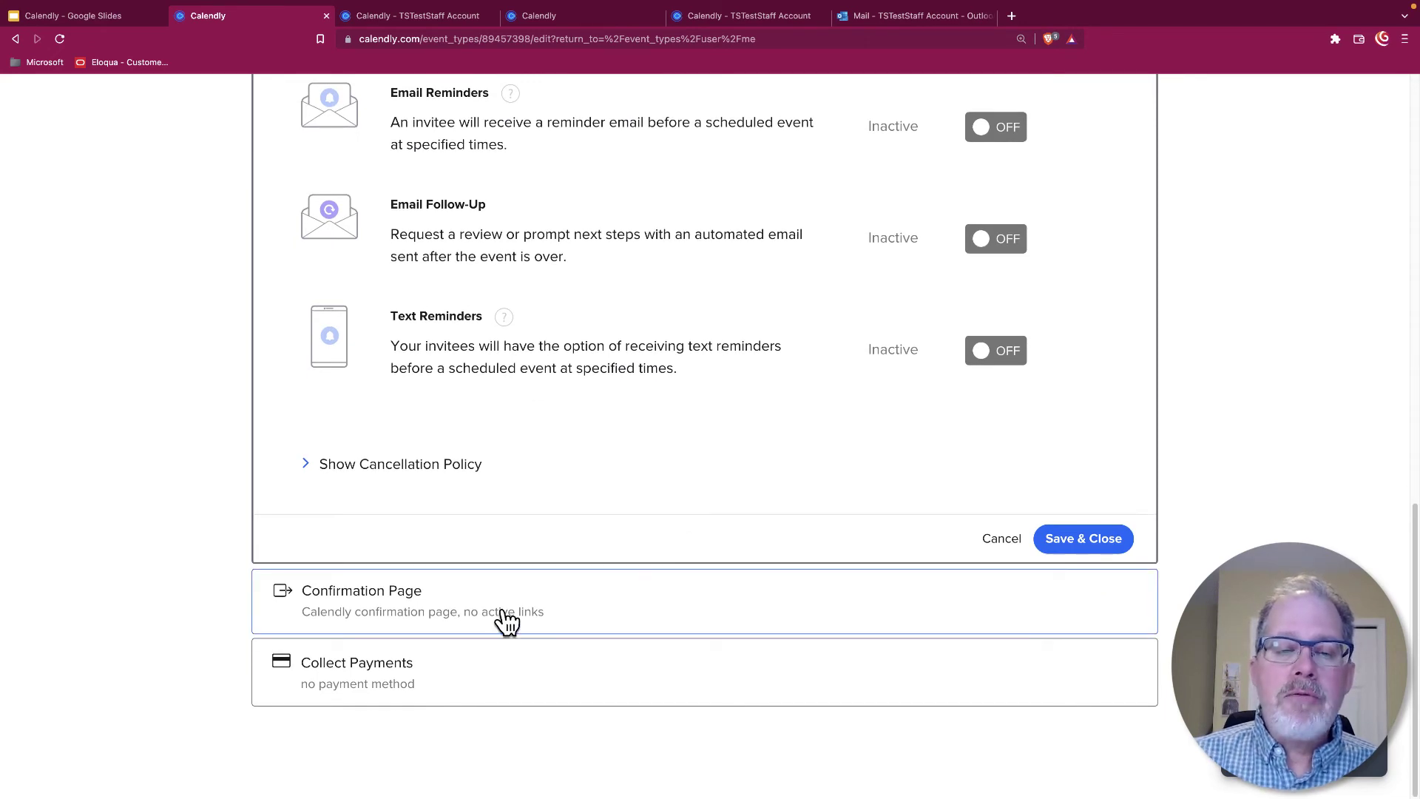
scroll(701, 618, "up", 14)
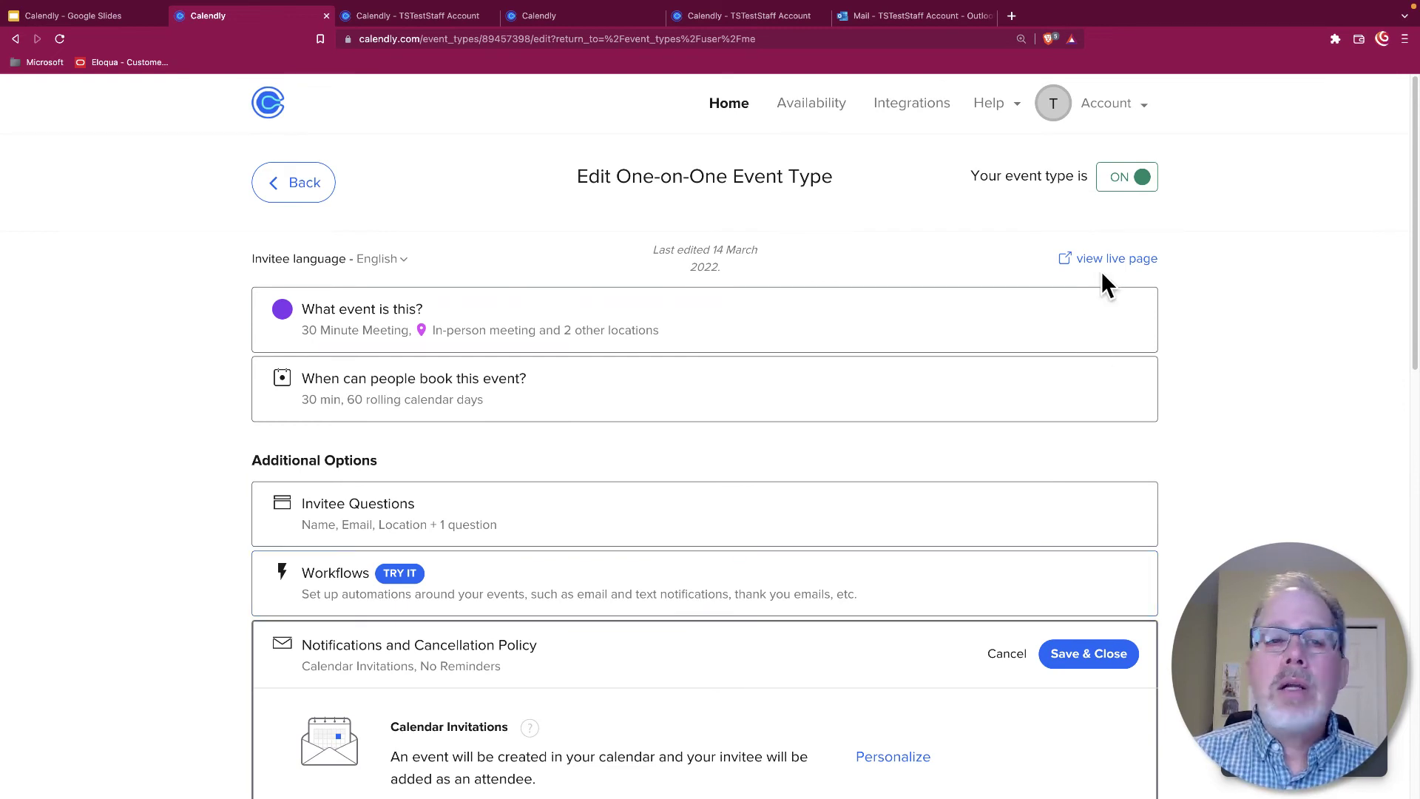
On the reloaded booking page, pick the 9:00am slot on Tuesday, March 15, 2022
left_click(436, 18)
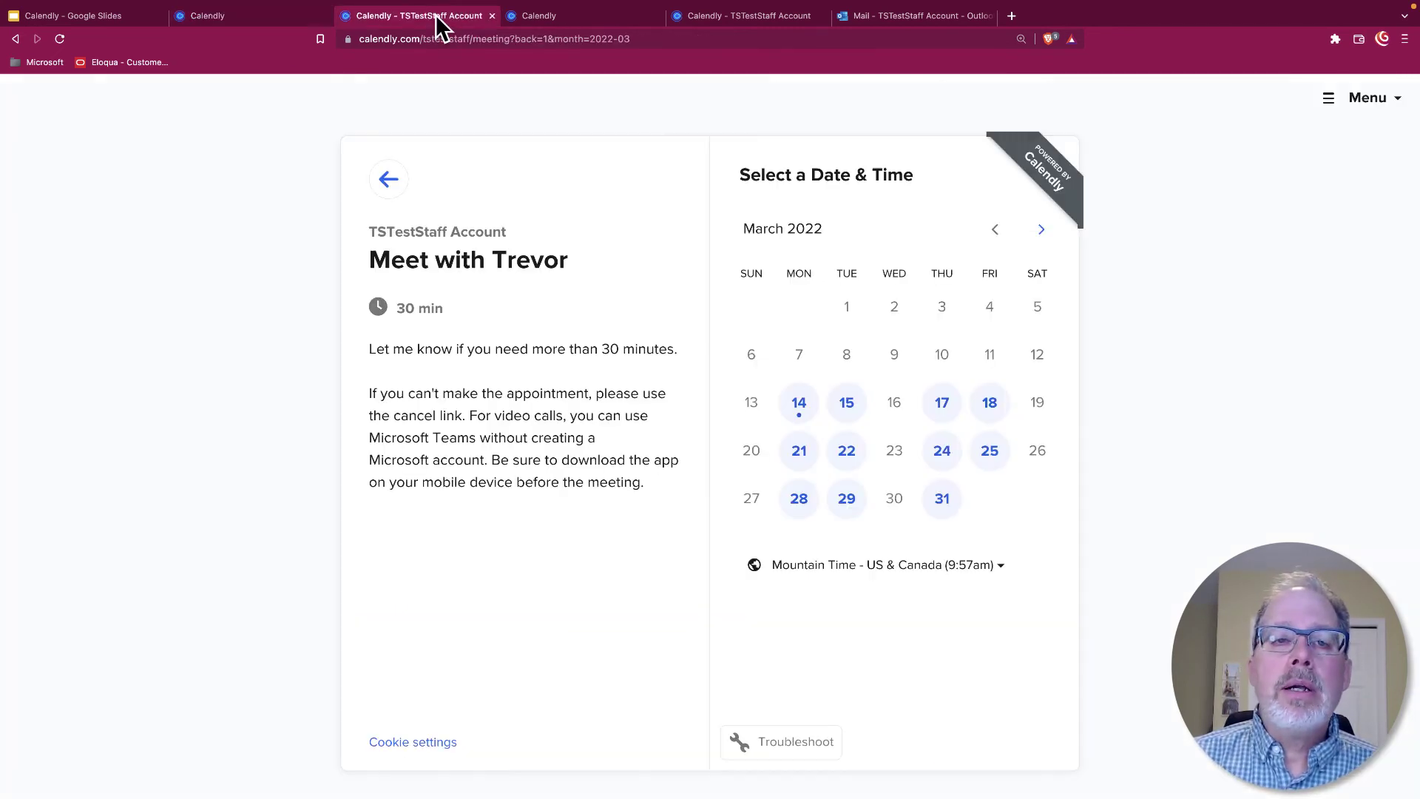
left_click(60, 38)
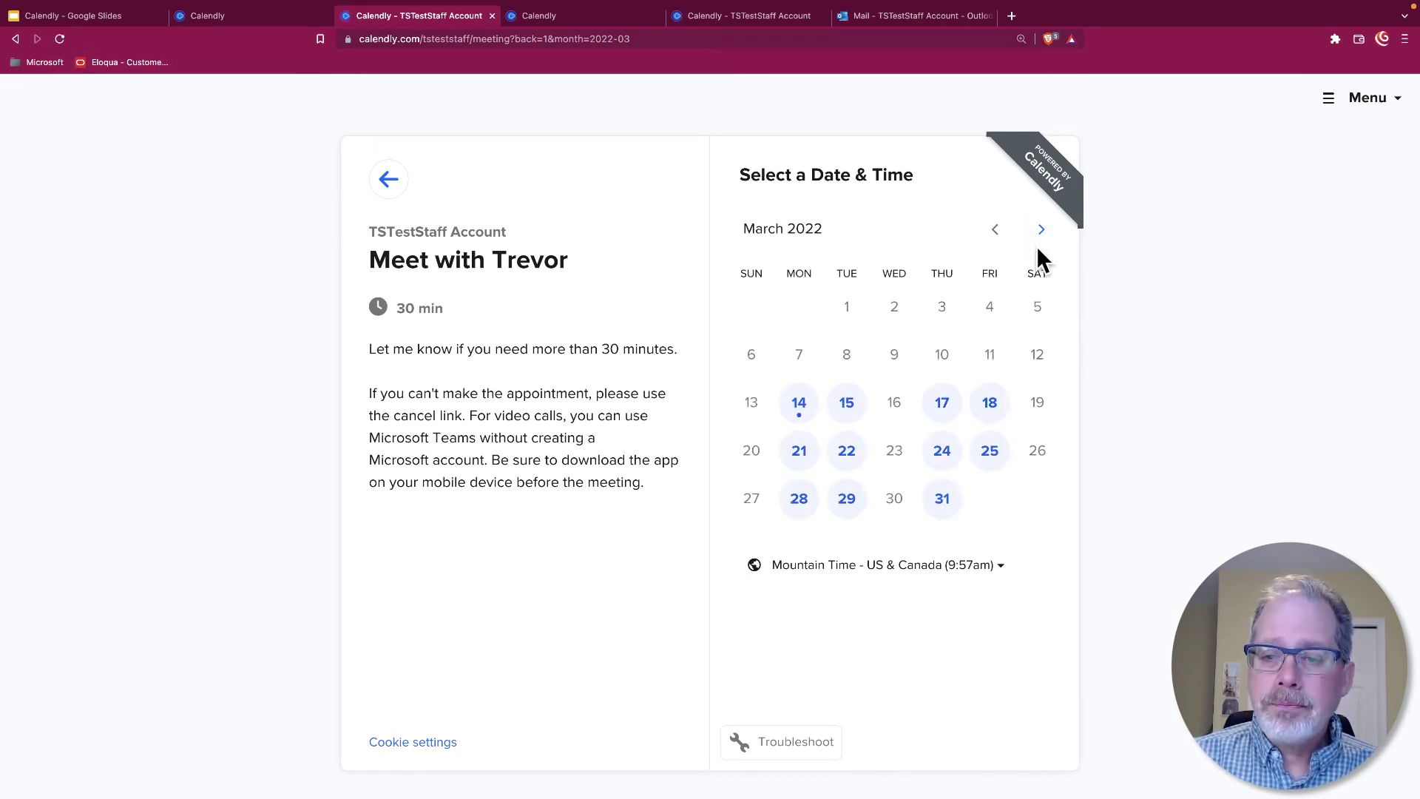
left_click(844, 407)
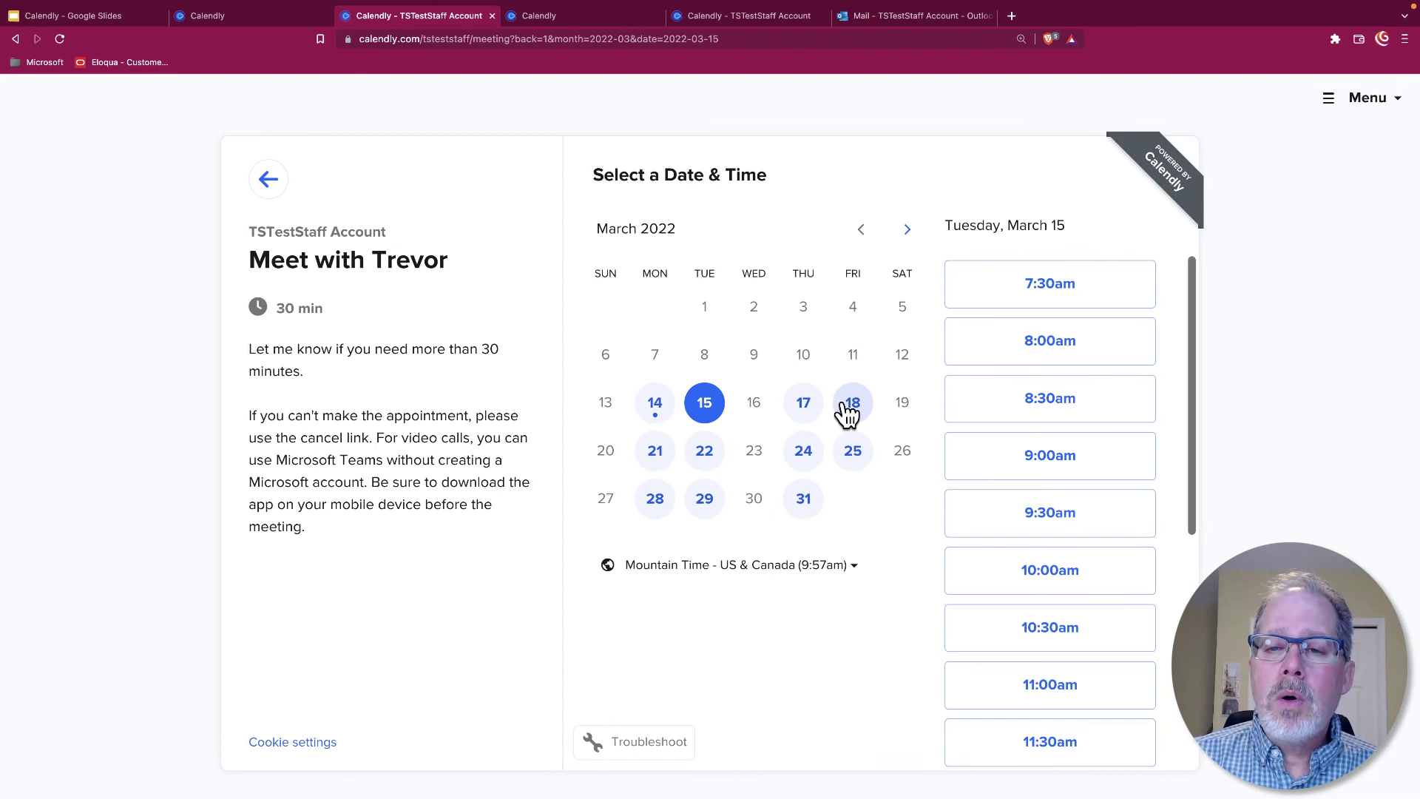
scroll(1072, 392, "down", 1)
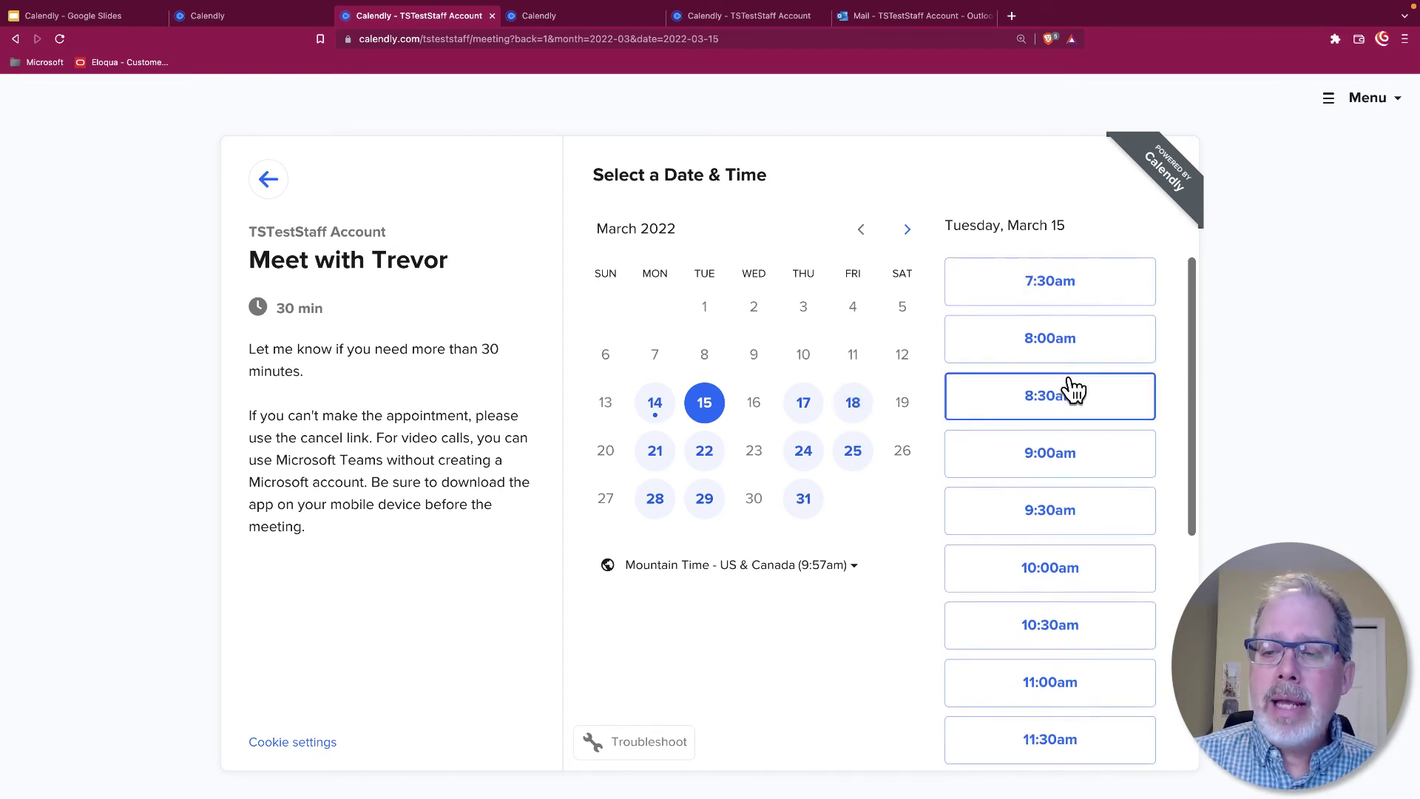
scroll(1071, 388, "down", 1)
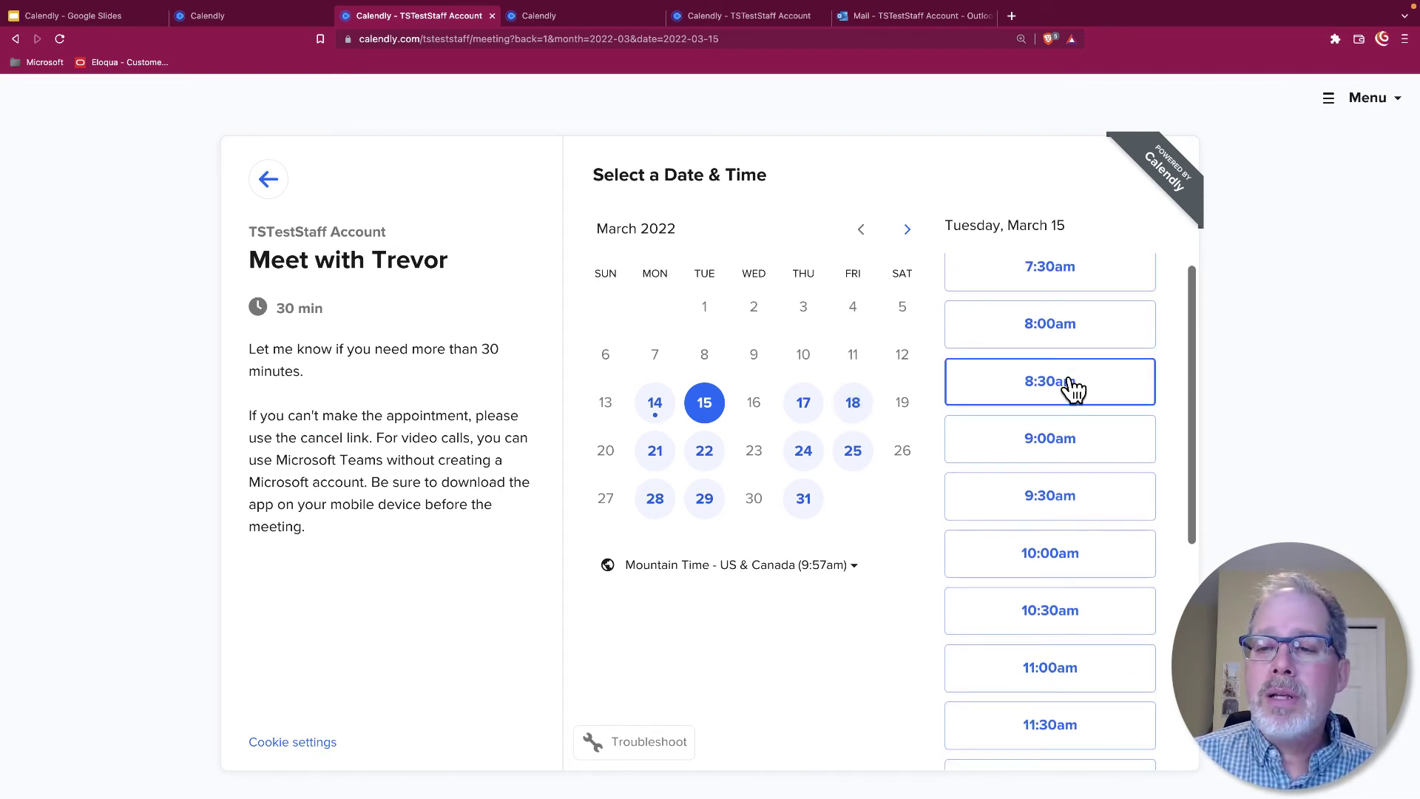
left_click(1035, 442)
Confirm the 9:00am slot and enter the invitee's name and email address
left_click(1096, 441)
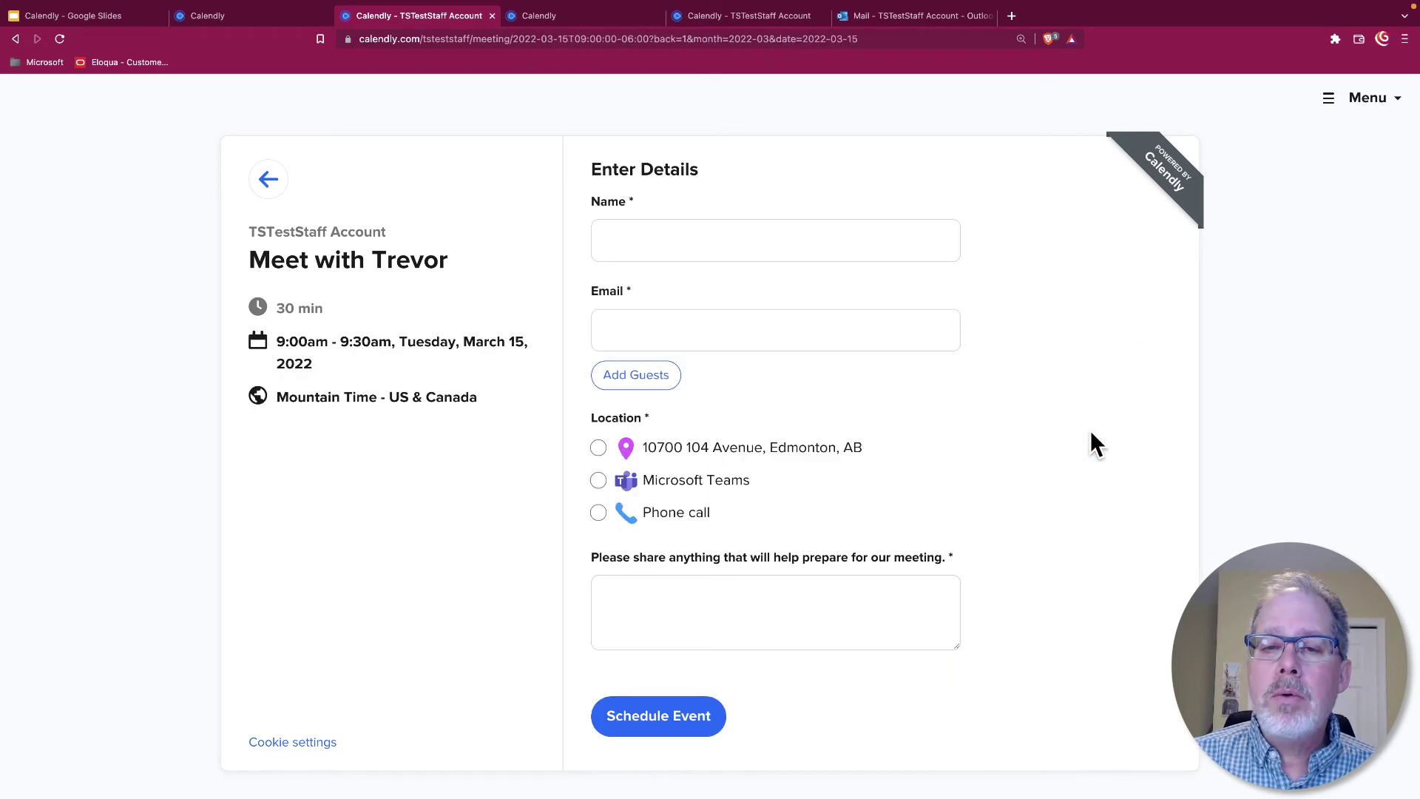
left_click(680, 230)
type("jazz")
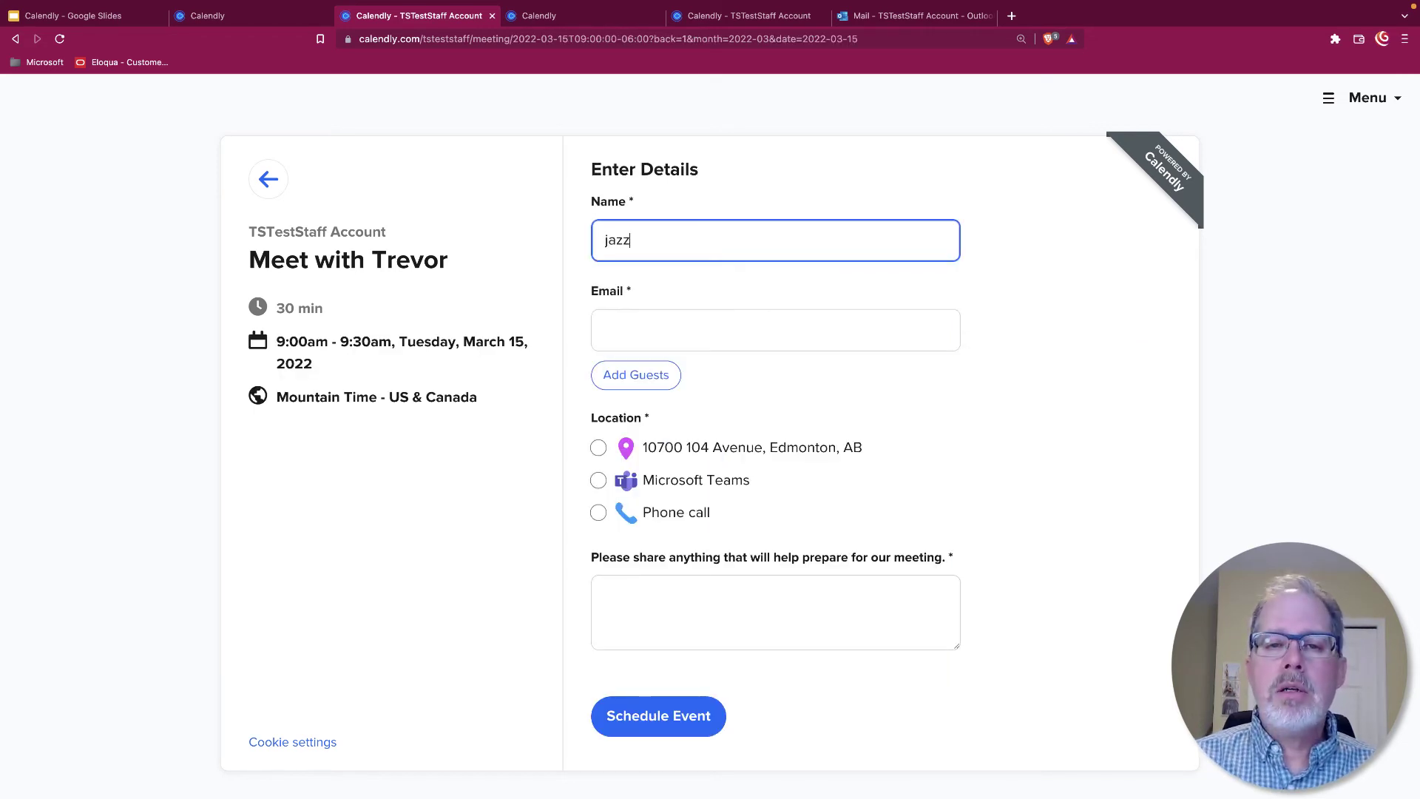
key("Tab")
type("jm")
key("Down")
key("Return")
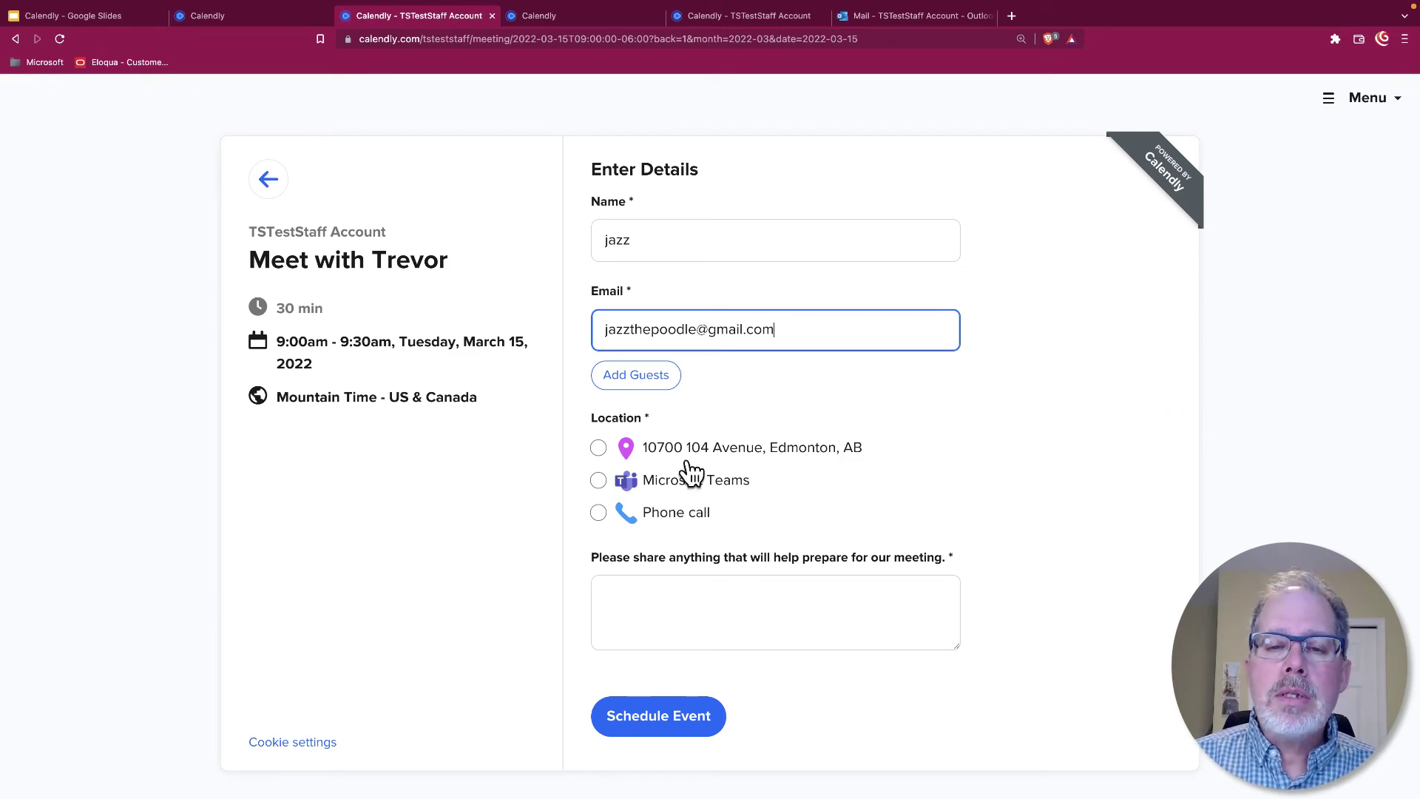
Set the location to Microsoft Teams, fill the required notes question, and schedule the event
left_click(600, 515)
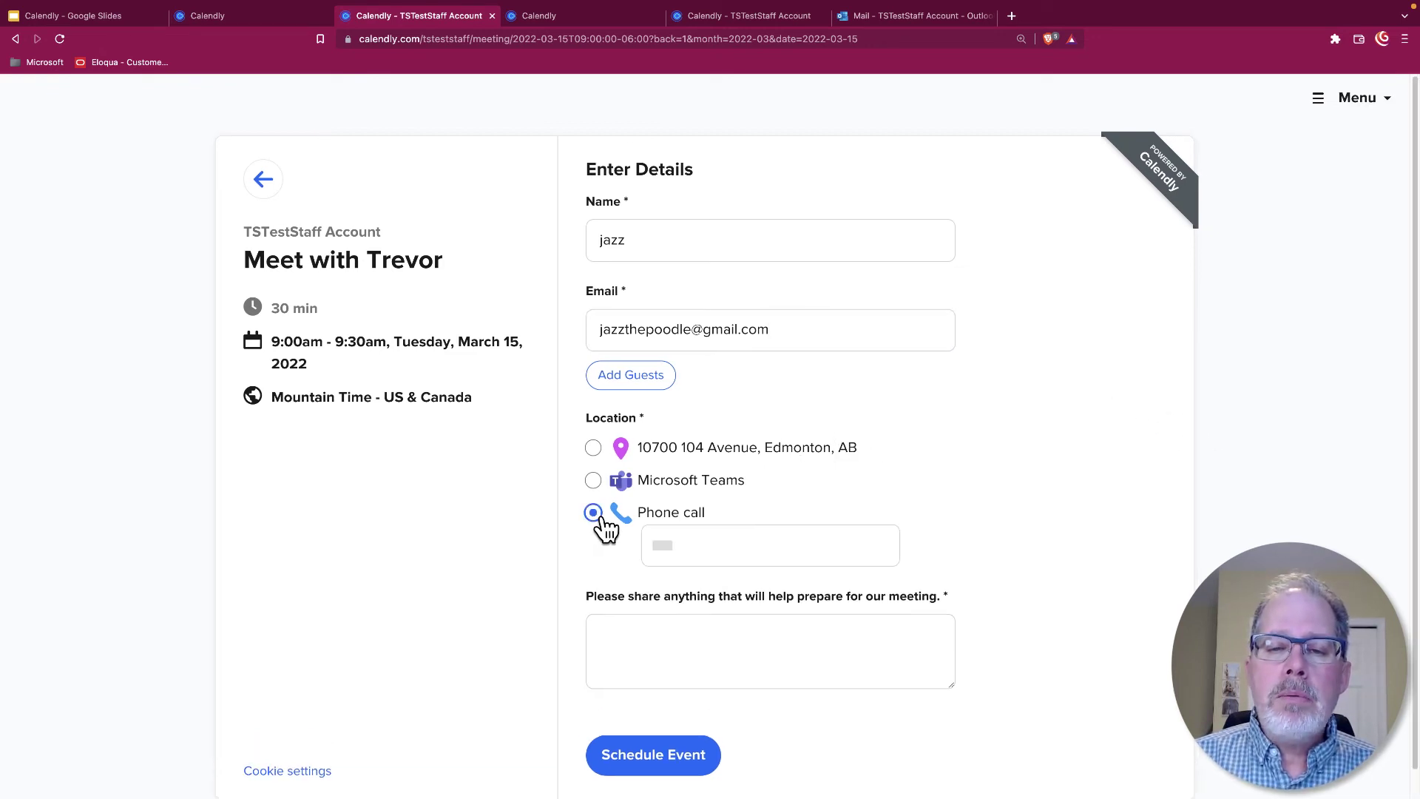
left_click(735, 548)
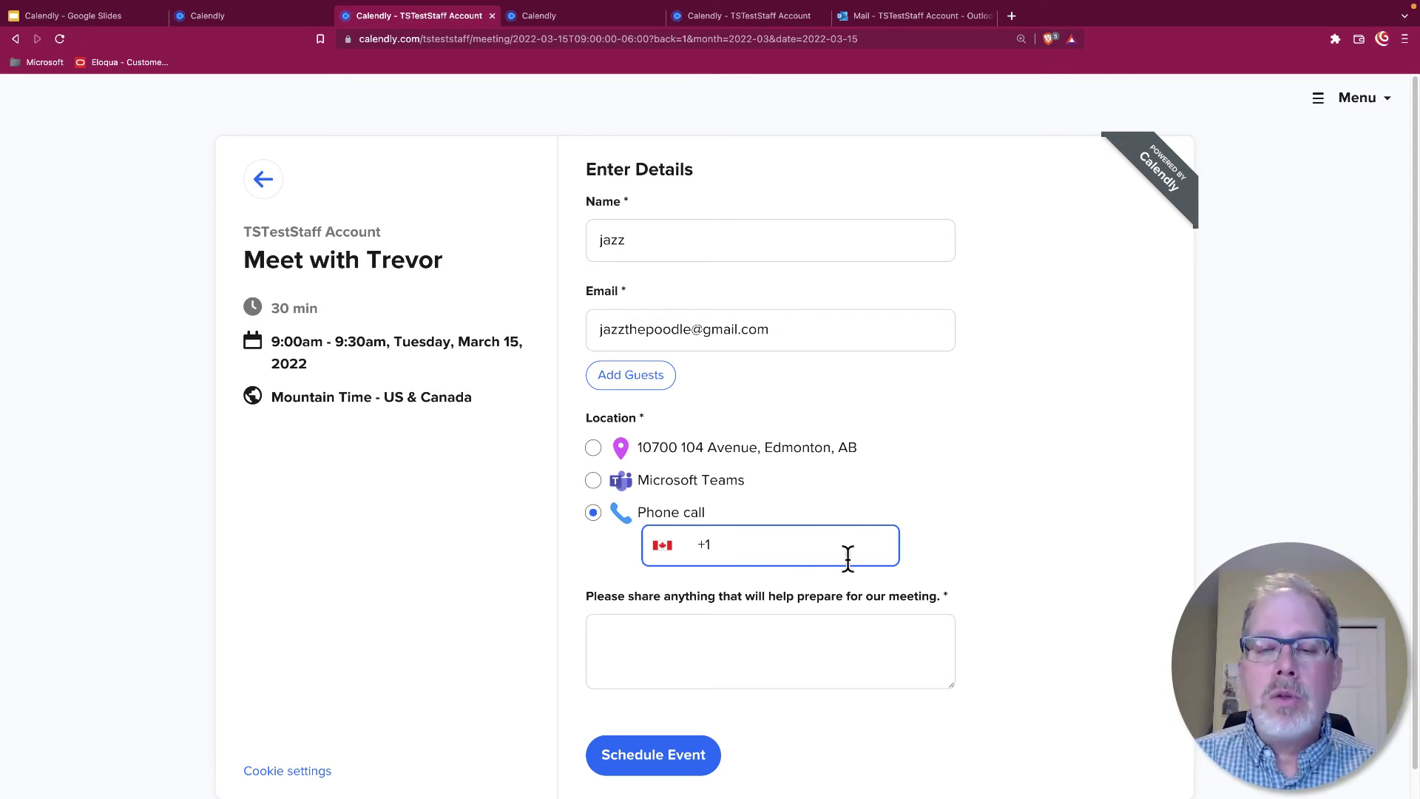
scroll(1078, 529, "down", 1)
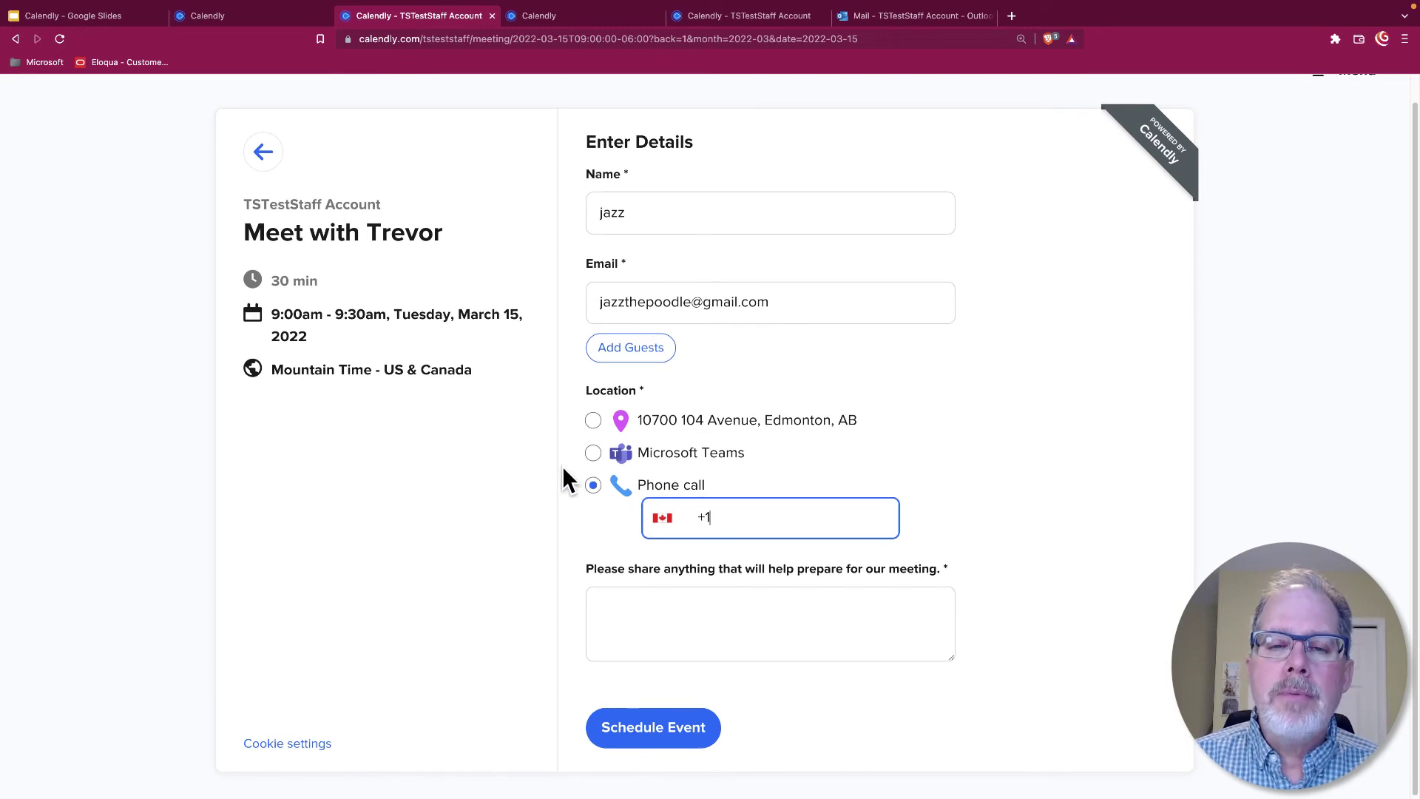
left_click(593, 454)
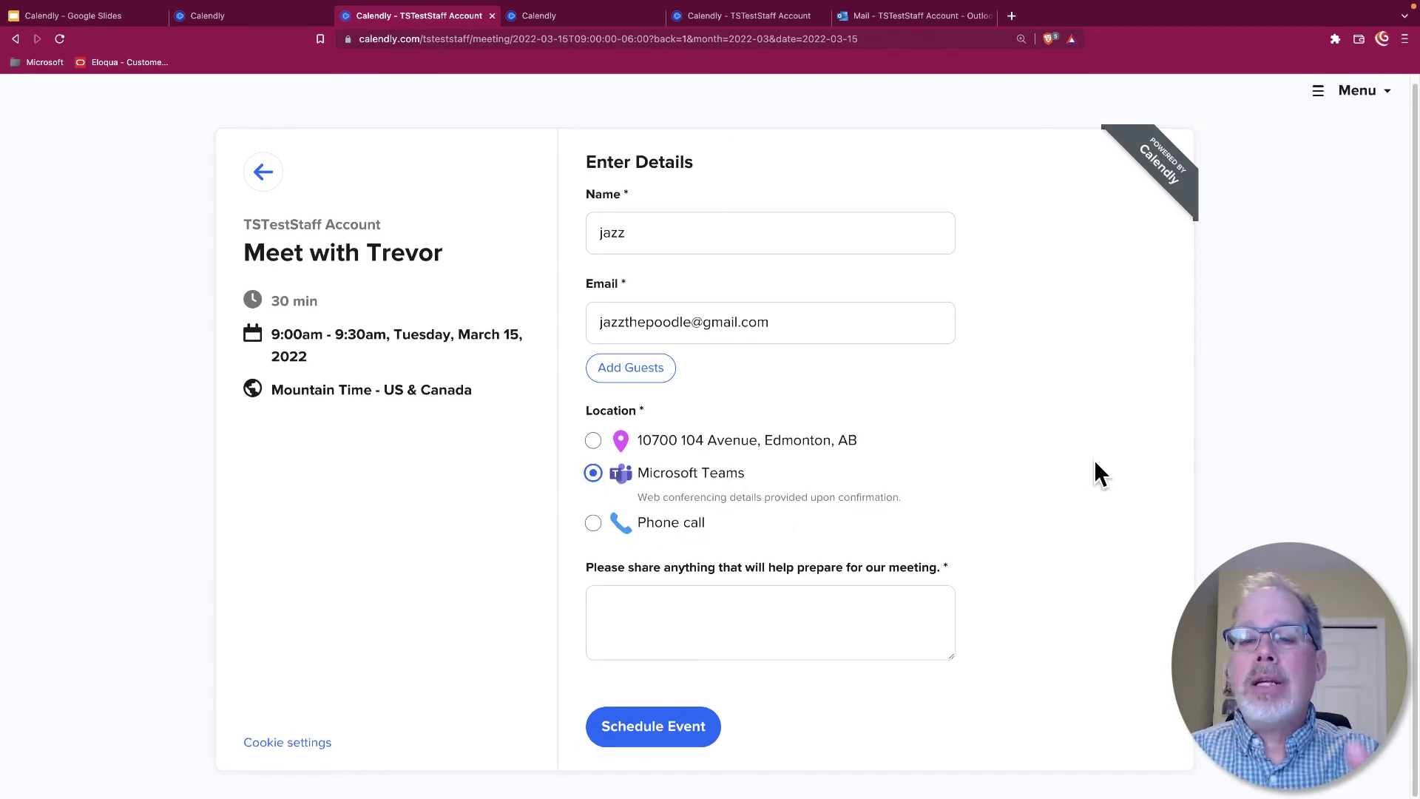
left_click(669, 721)
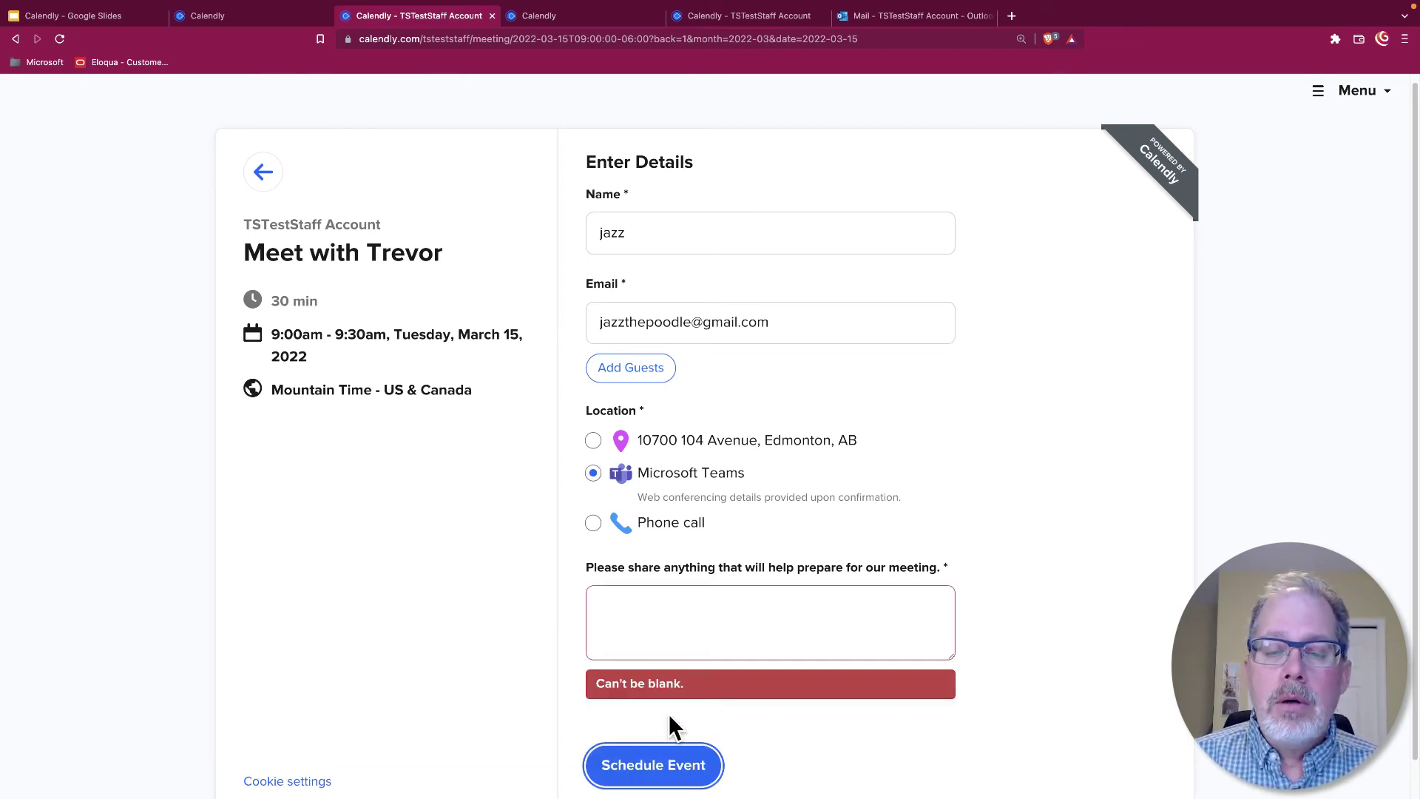
left_click(739, 633)
type("sfsdfsdf")
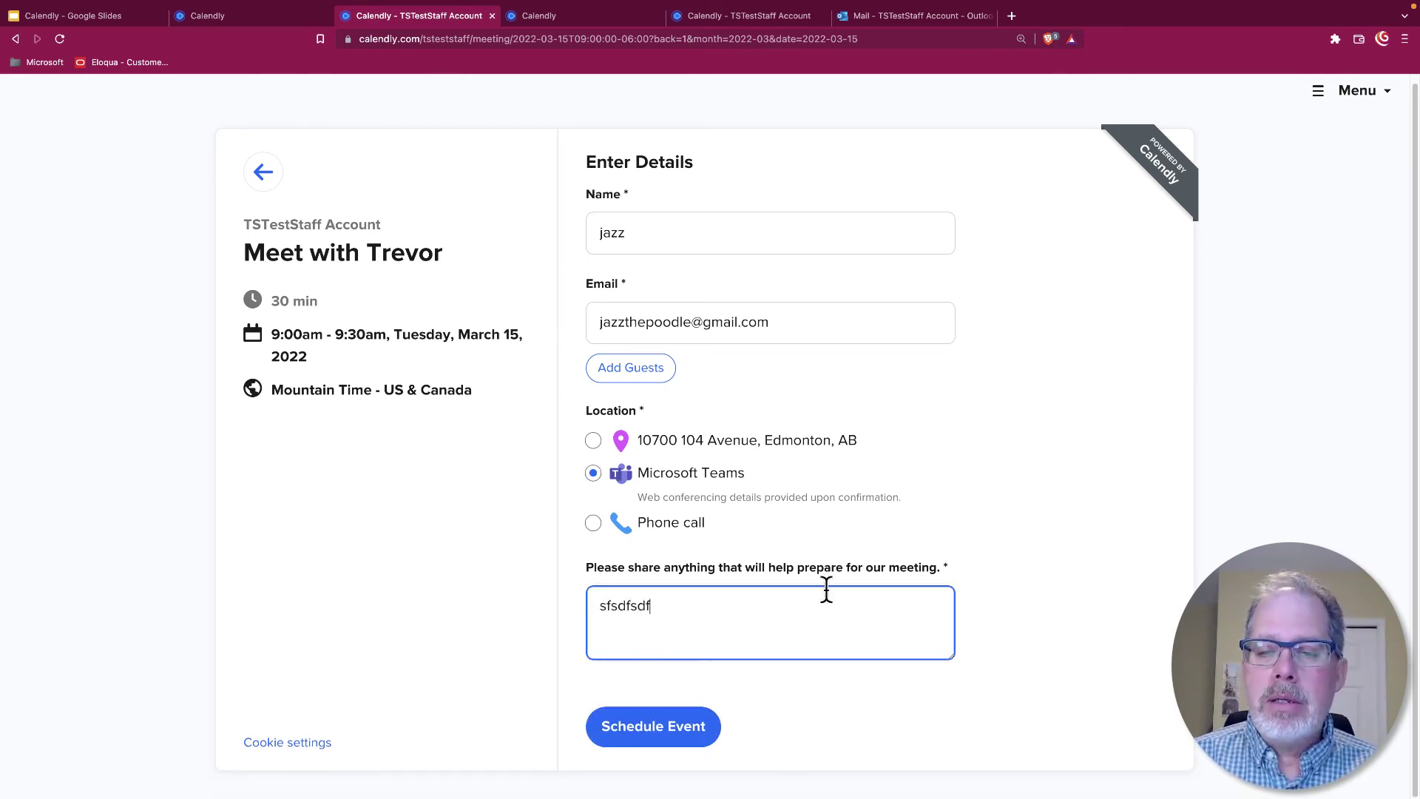
left_click(655, 729)
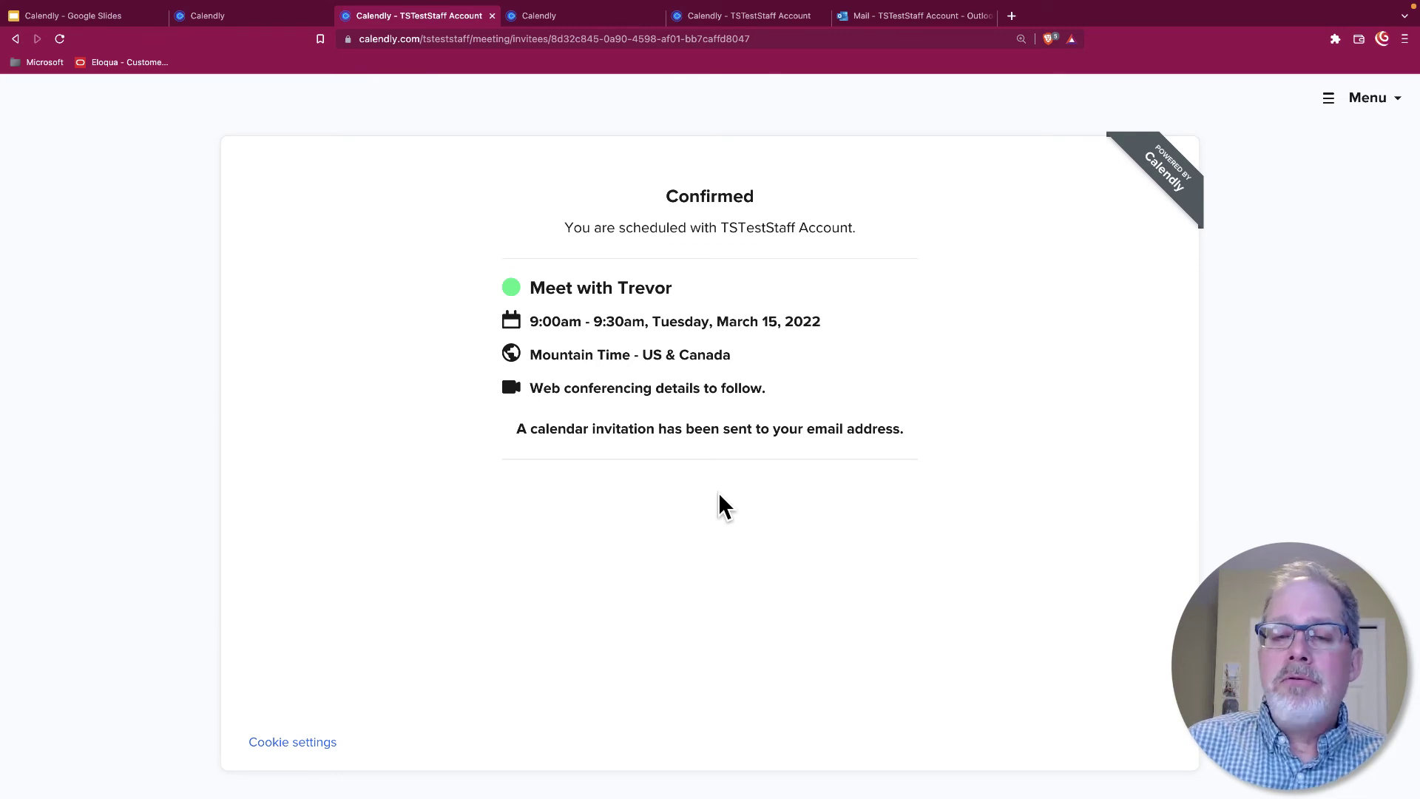
Open the March 15 9 AM booking from the Outlook calendar in a full details window
left_click(886, 18)
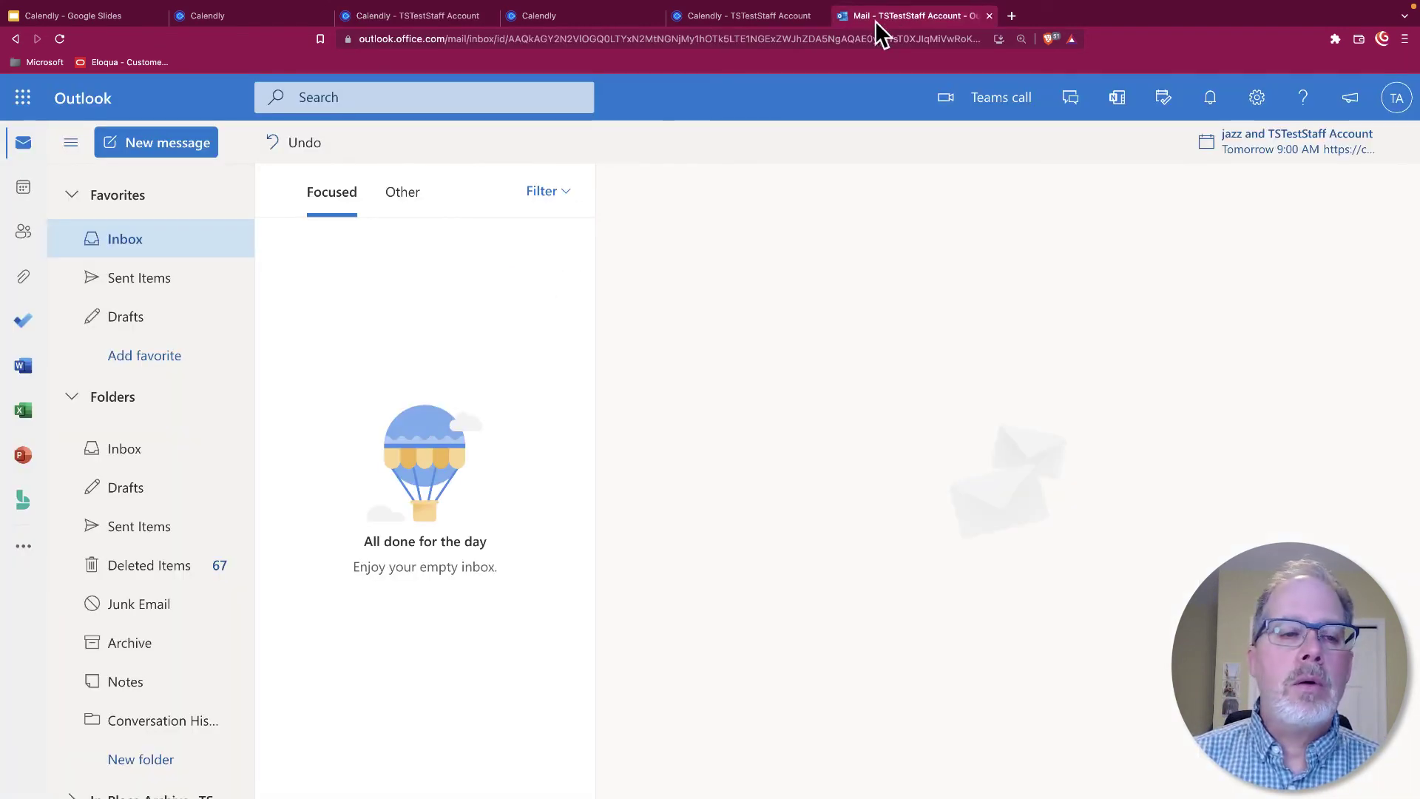
left_click(21, 188)
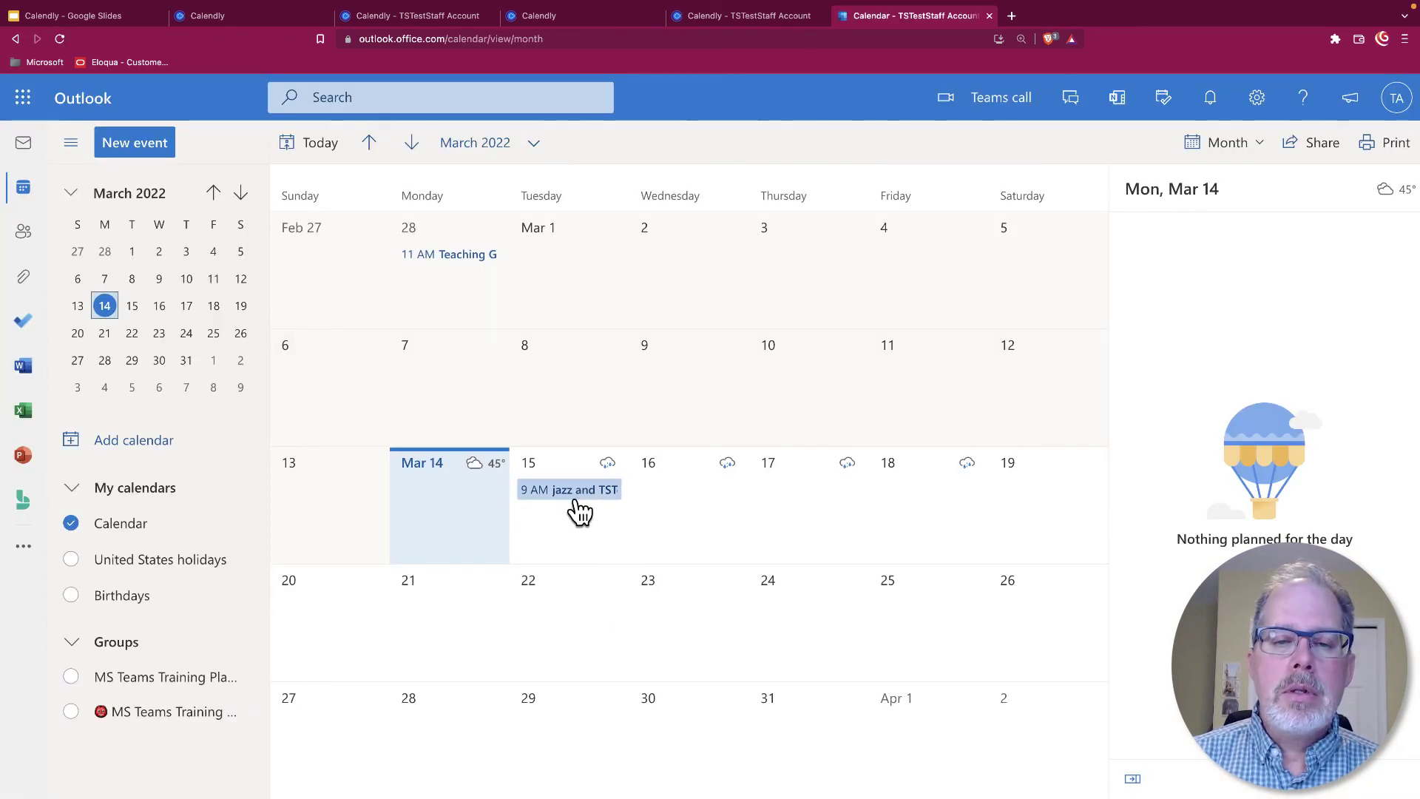
left_click(578, 492)
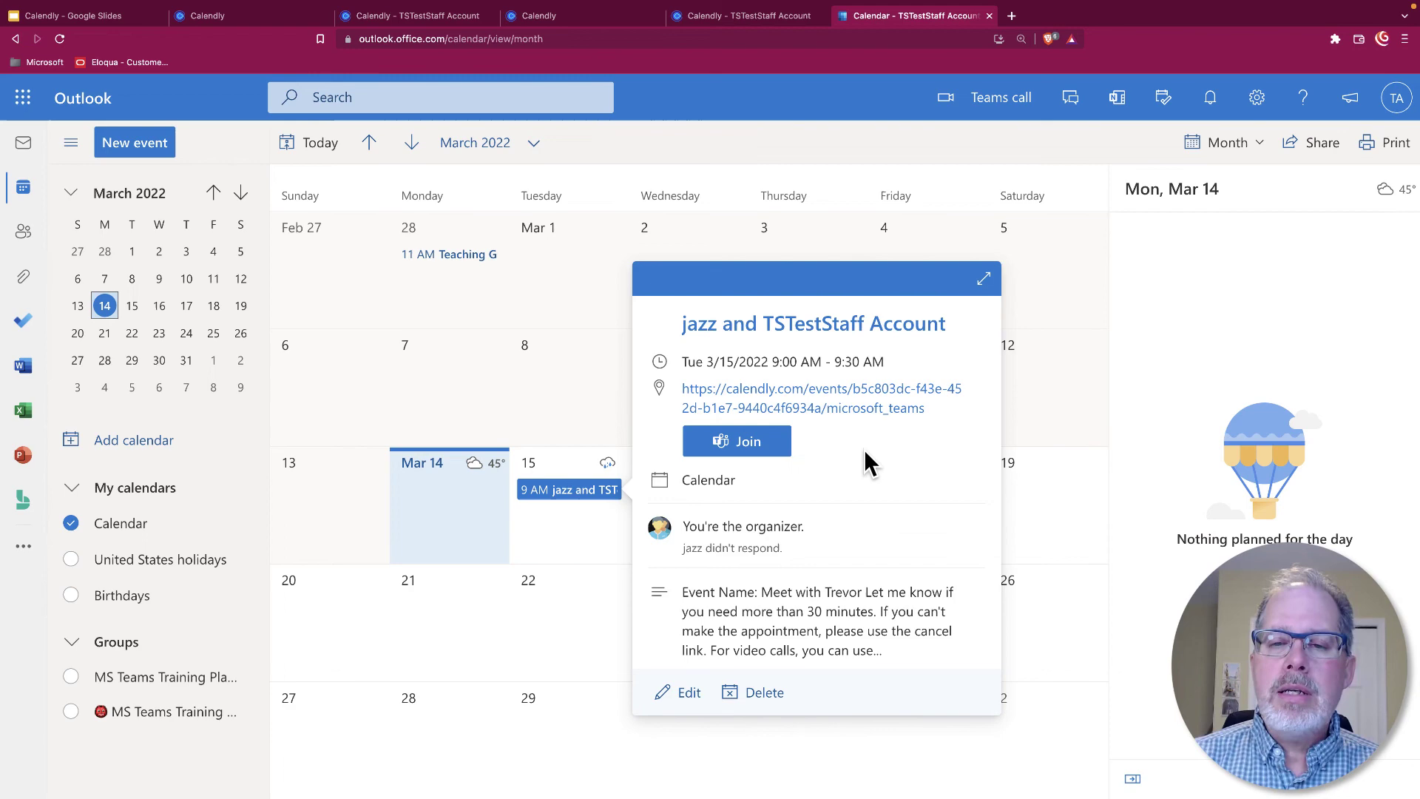
left_click(983, 279)
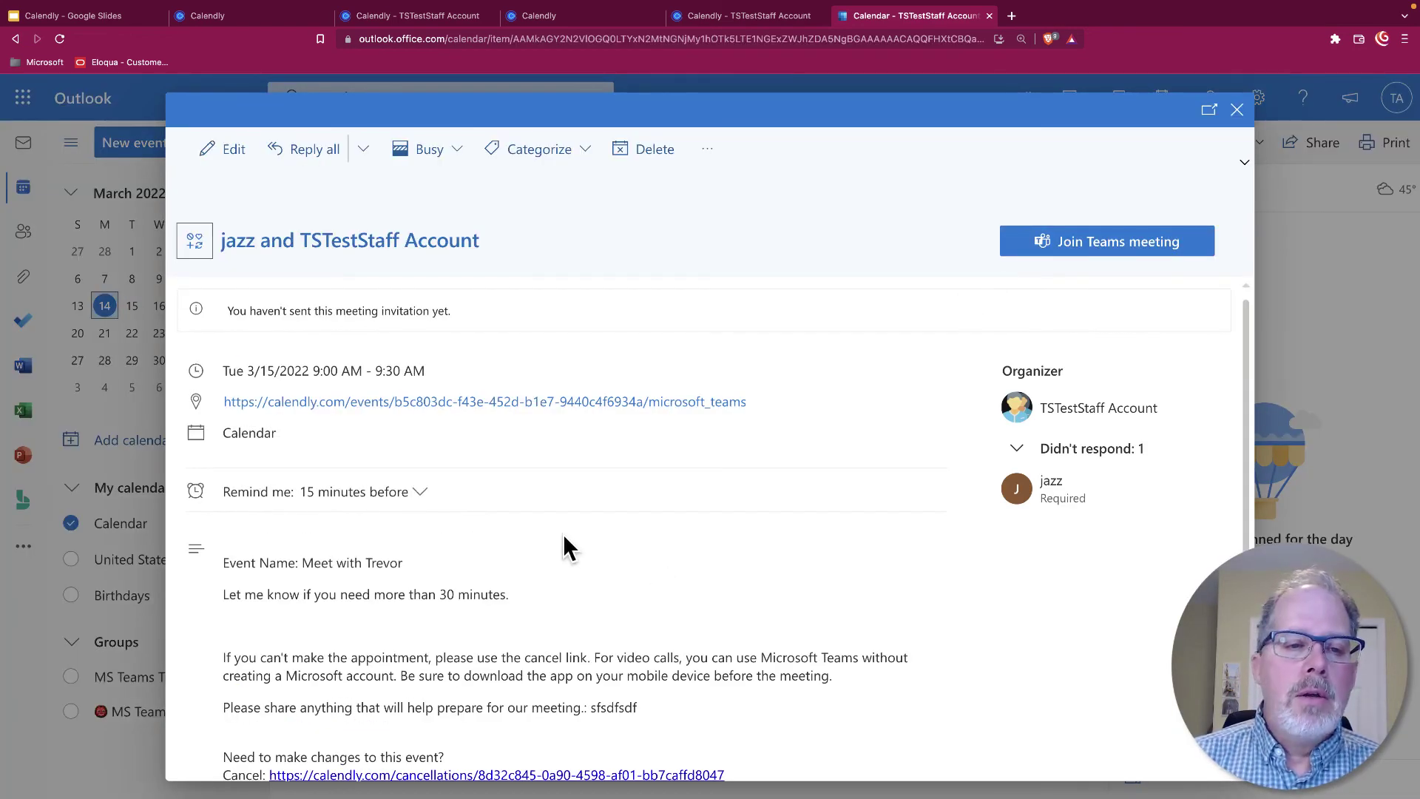
Scroll through the event body showing the Calendly cancel/reschedule links and Teams join details
scroll(508, 425, "down", 3)
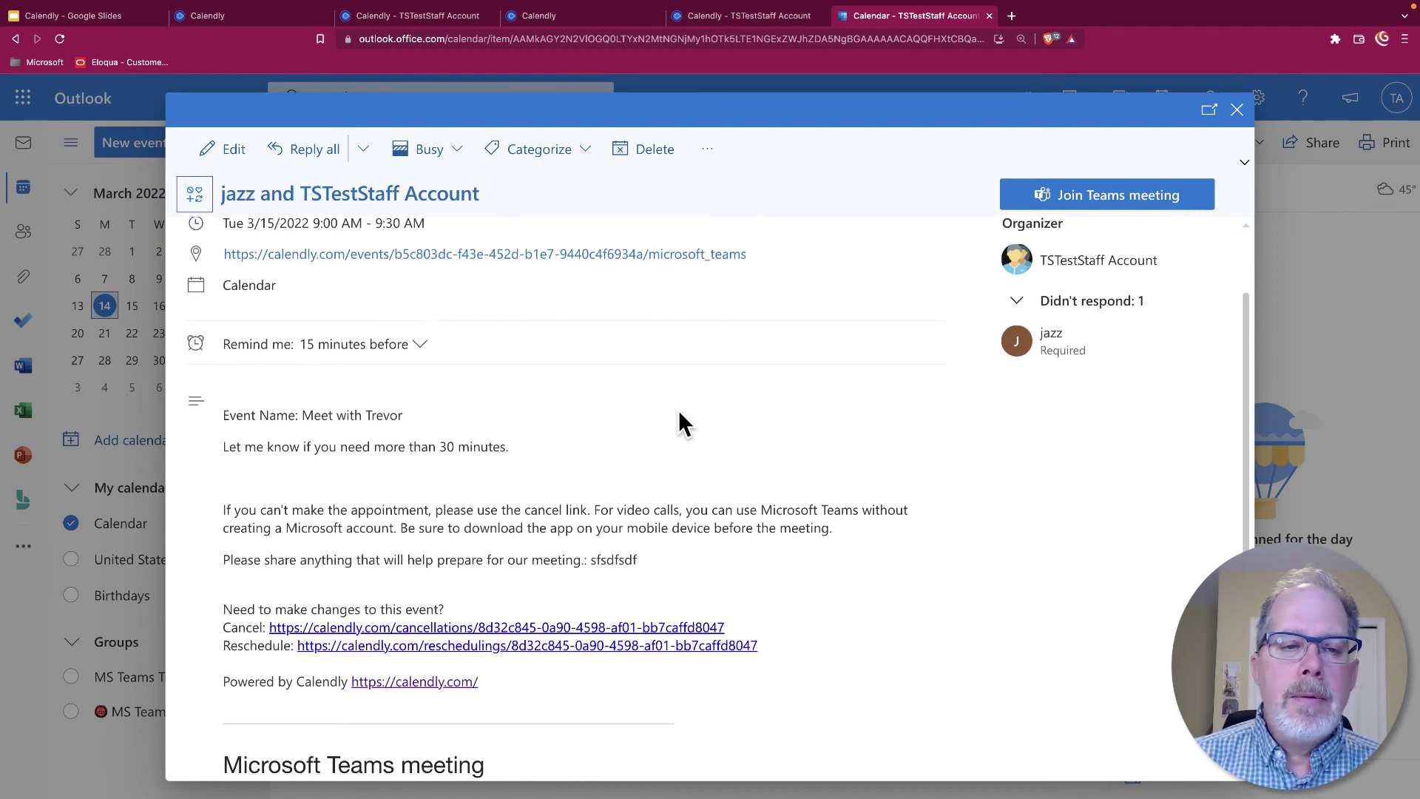
scroll(679, 414, "down", 3)
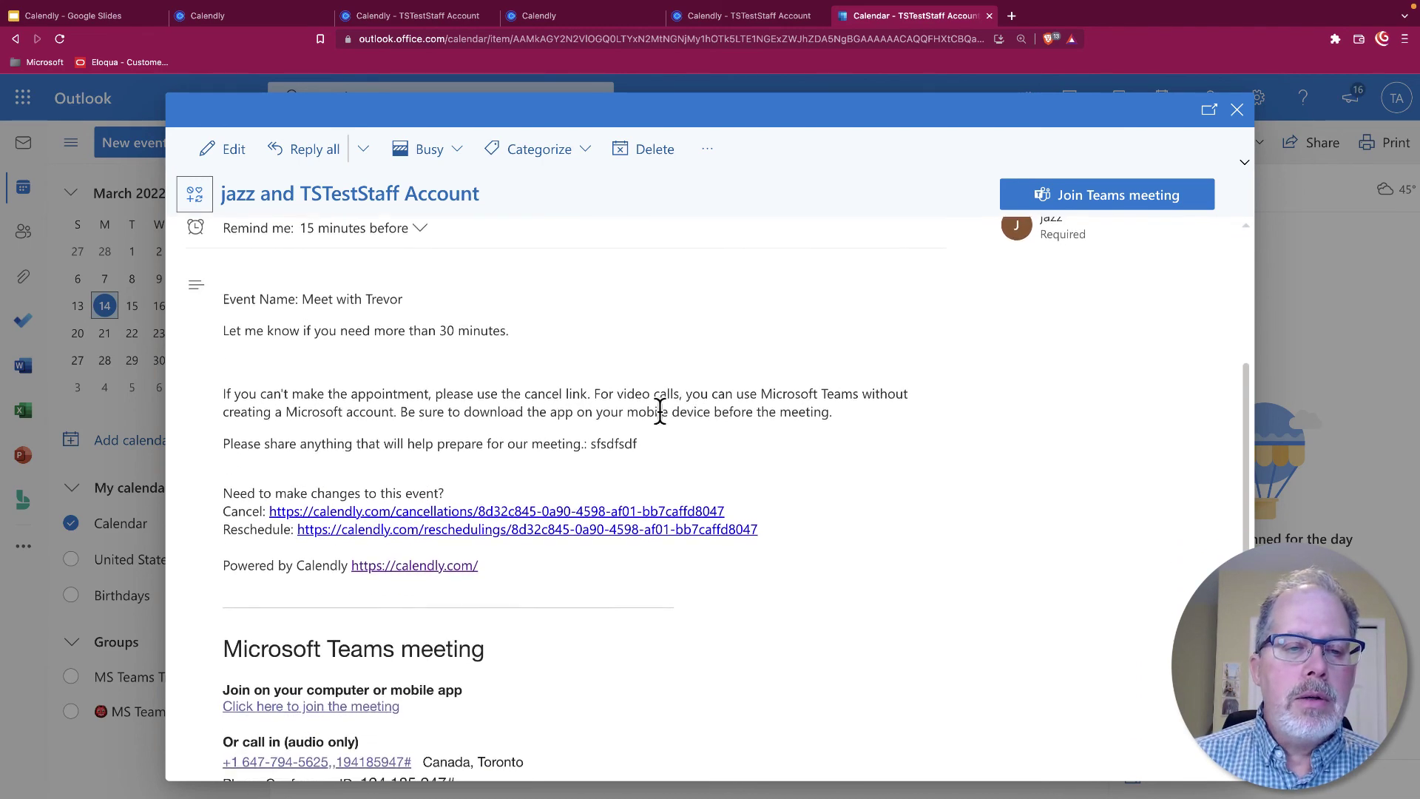
left_click_drag(299, 375, 580, 384)
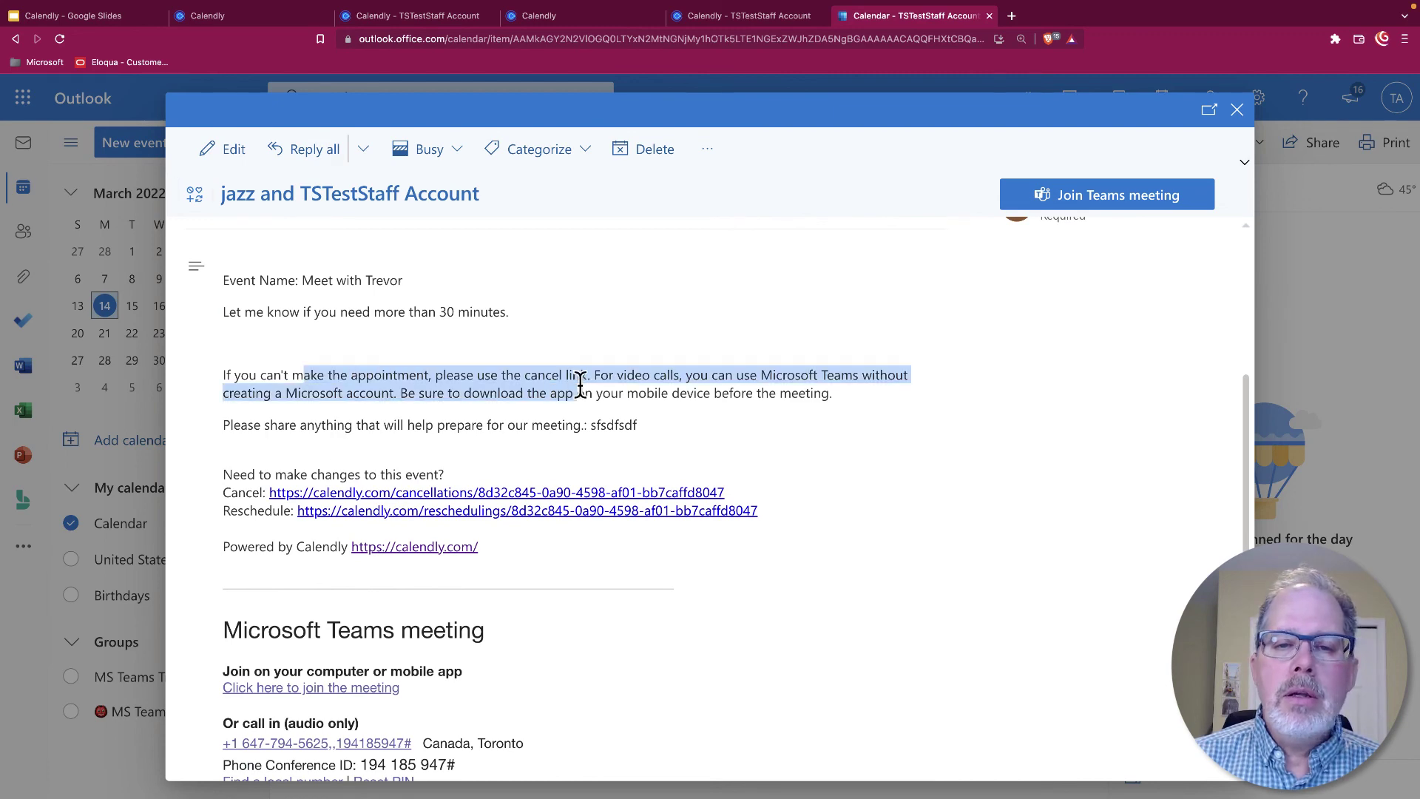
scroll(703, 400, "down", 2)
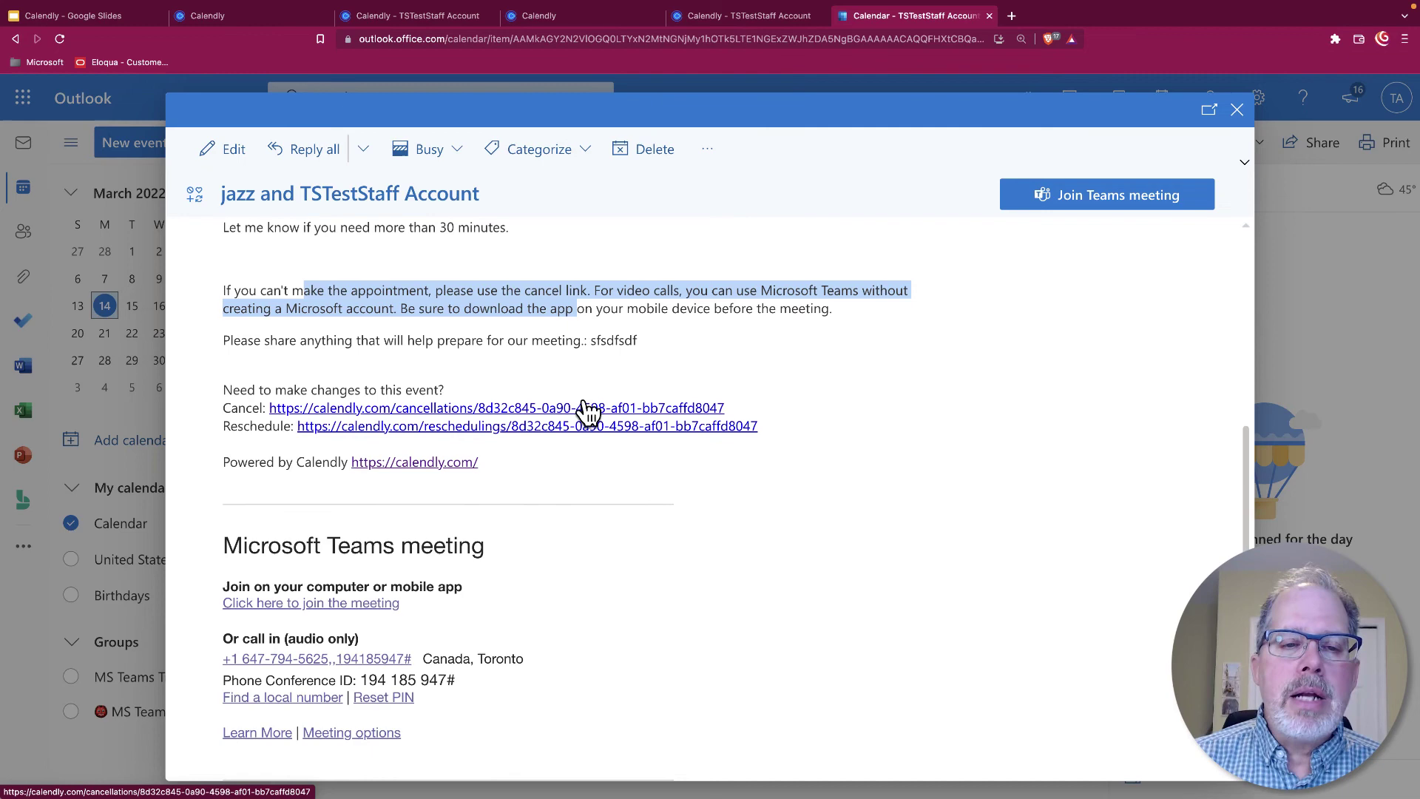
scroll(586, 406, "up", 2)
scroll(585, 403, "down", 2)
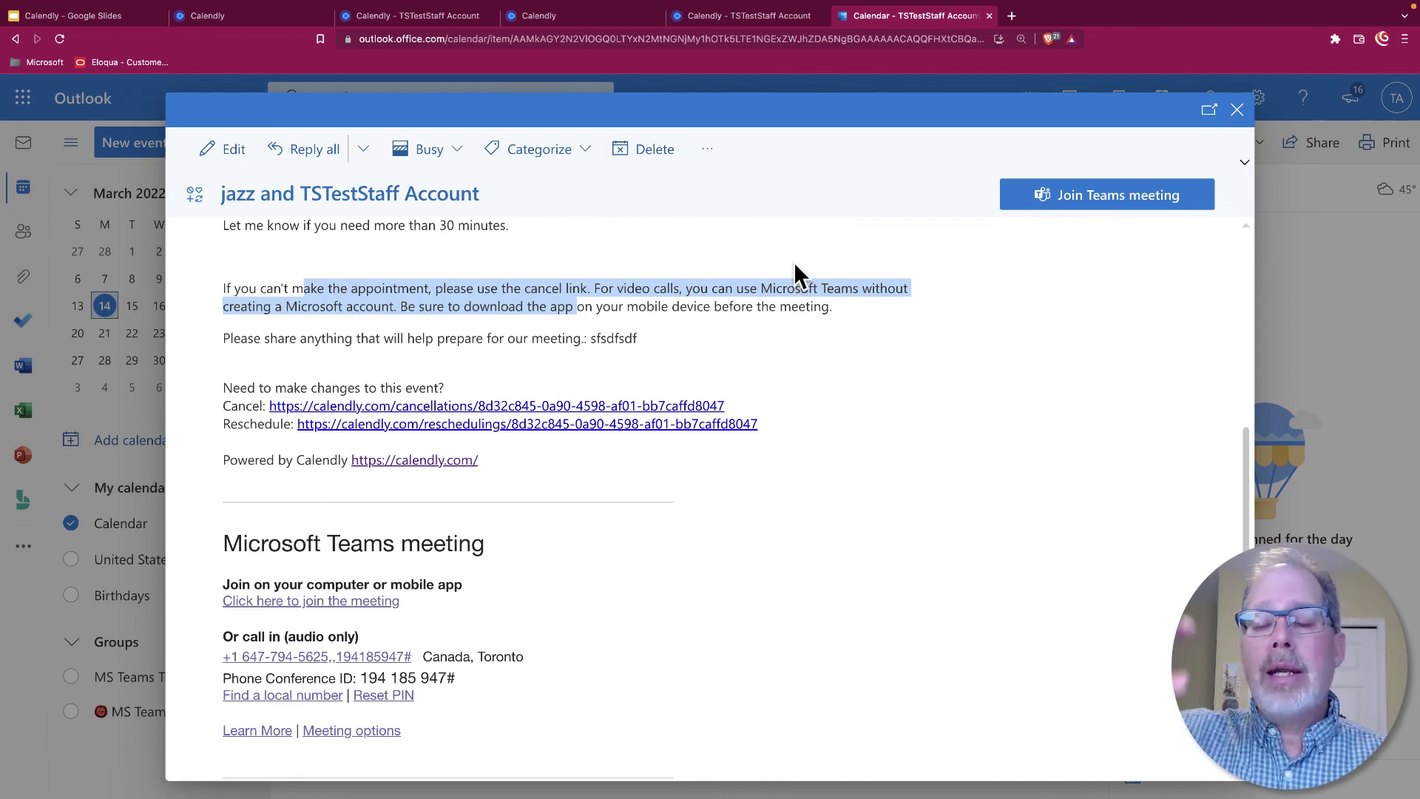
Follow the booking's Cancel link, choose 'No, don't cancel', and return to Event Types
left_click(499, 406)
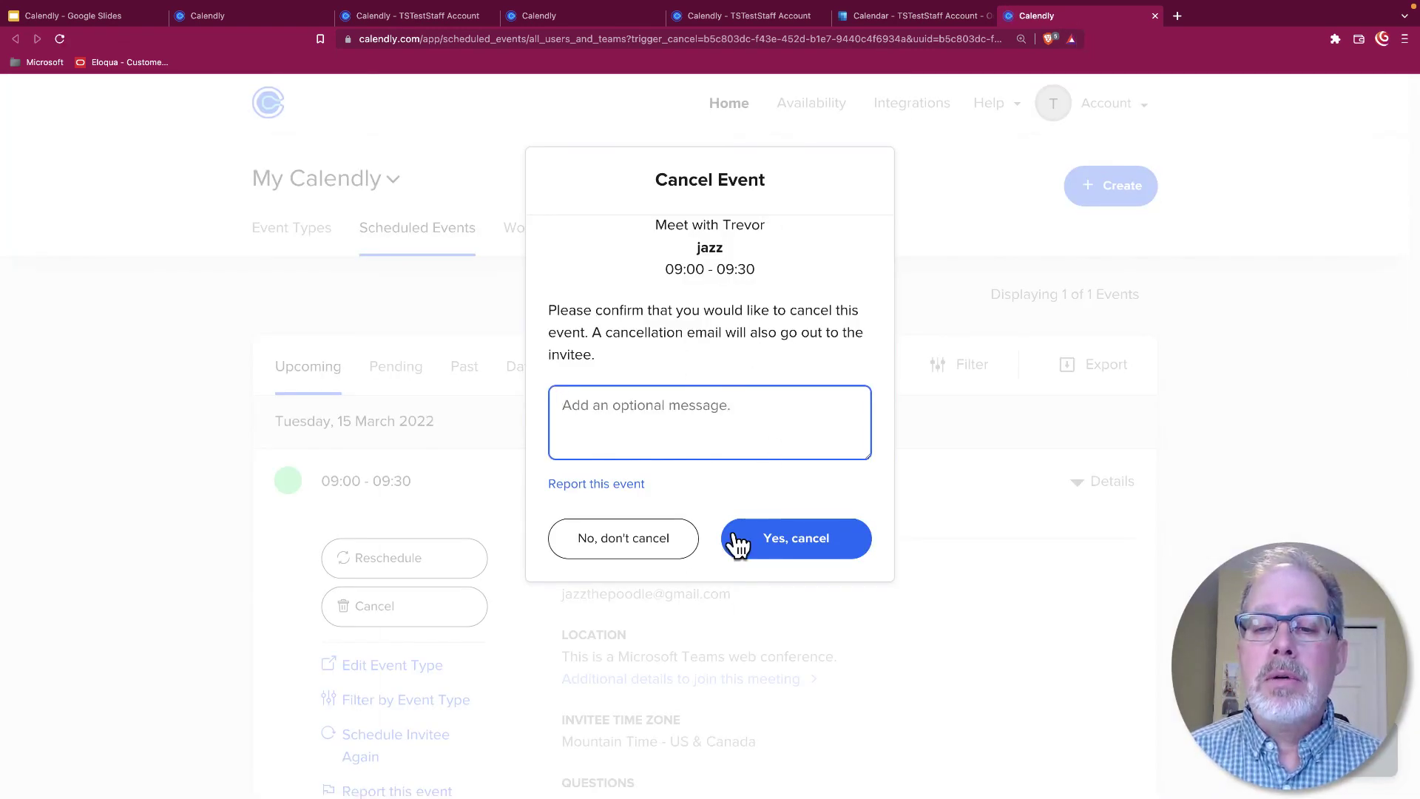
left_click(634, 547)
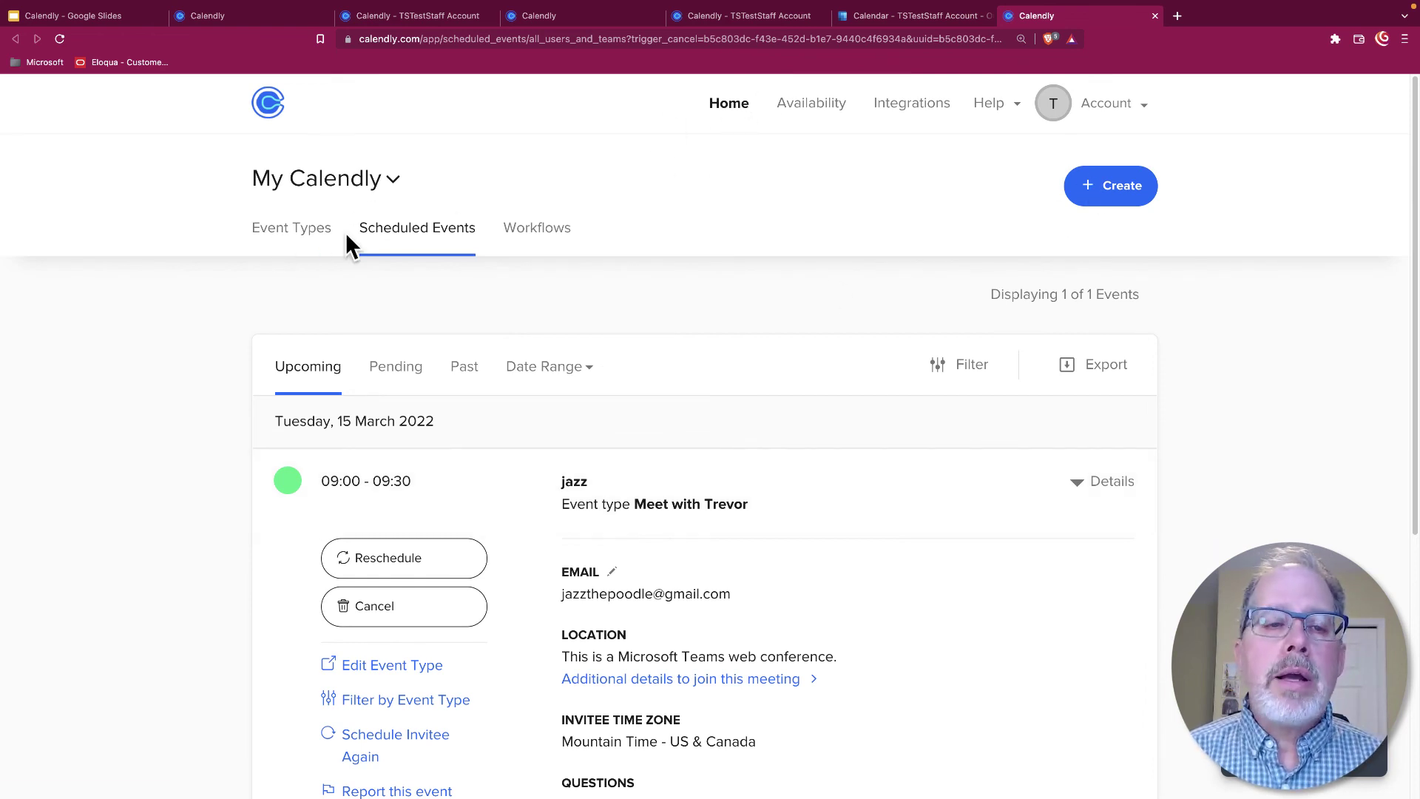
left_click(305, 230)
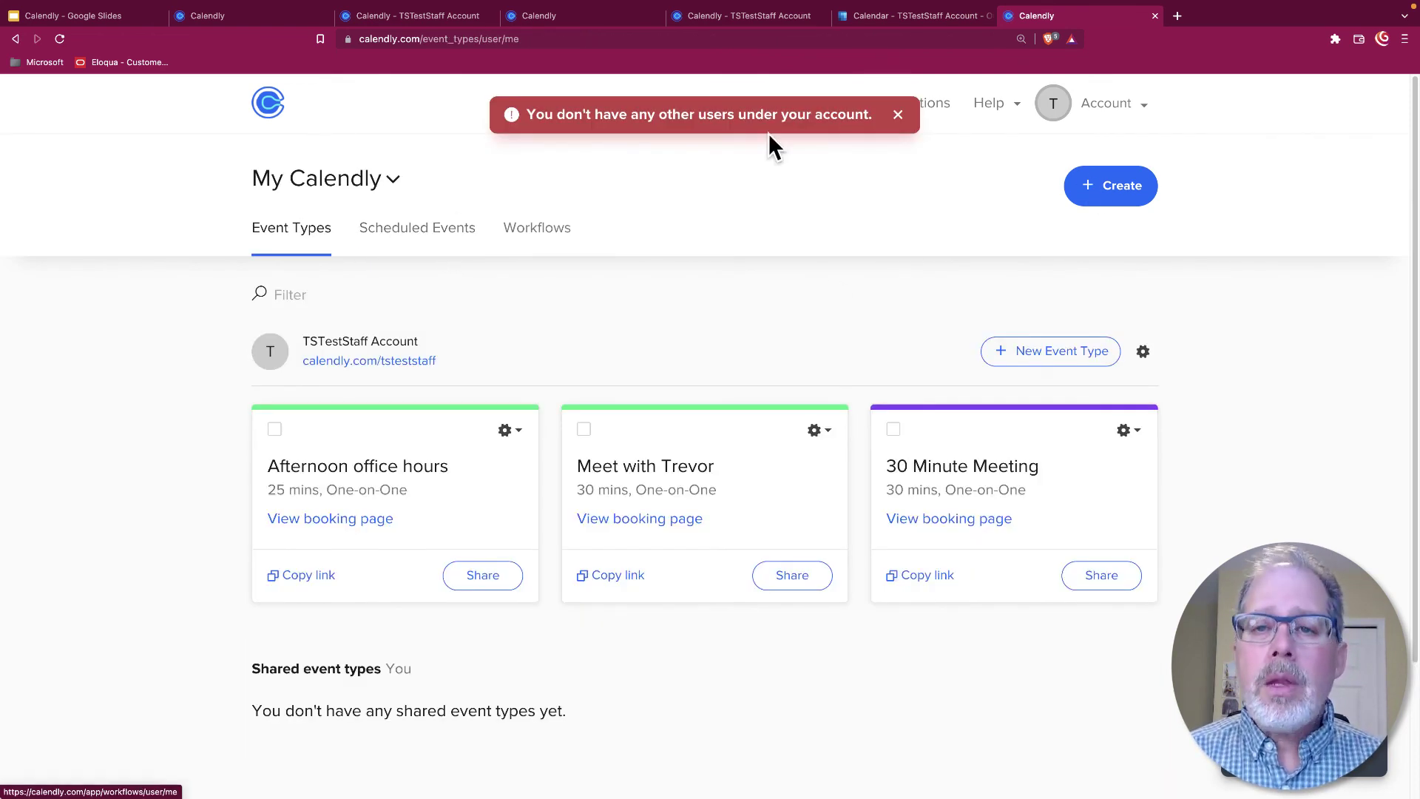
left_click(899, 116)
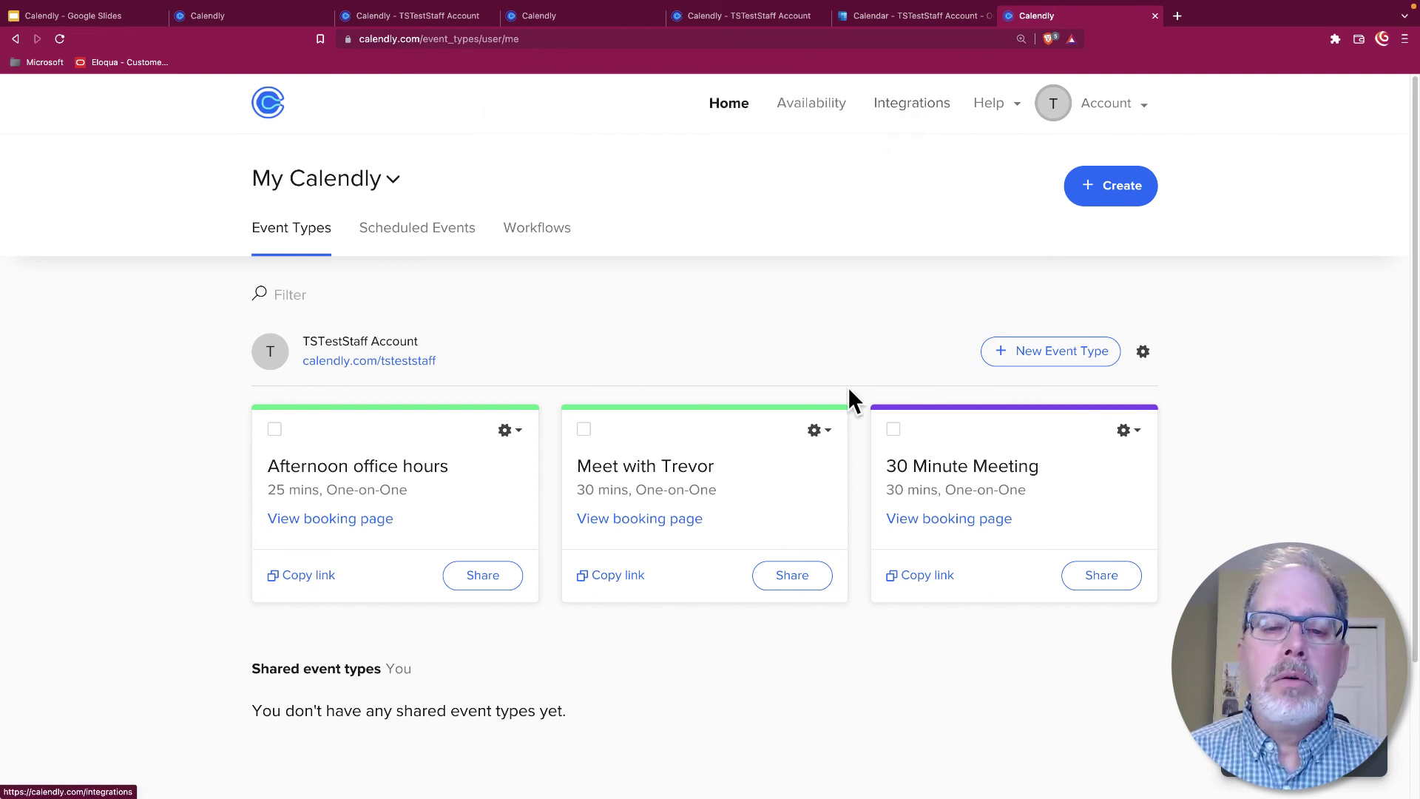
left_click(398, 230)
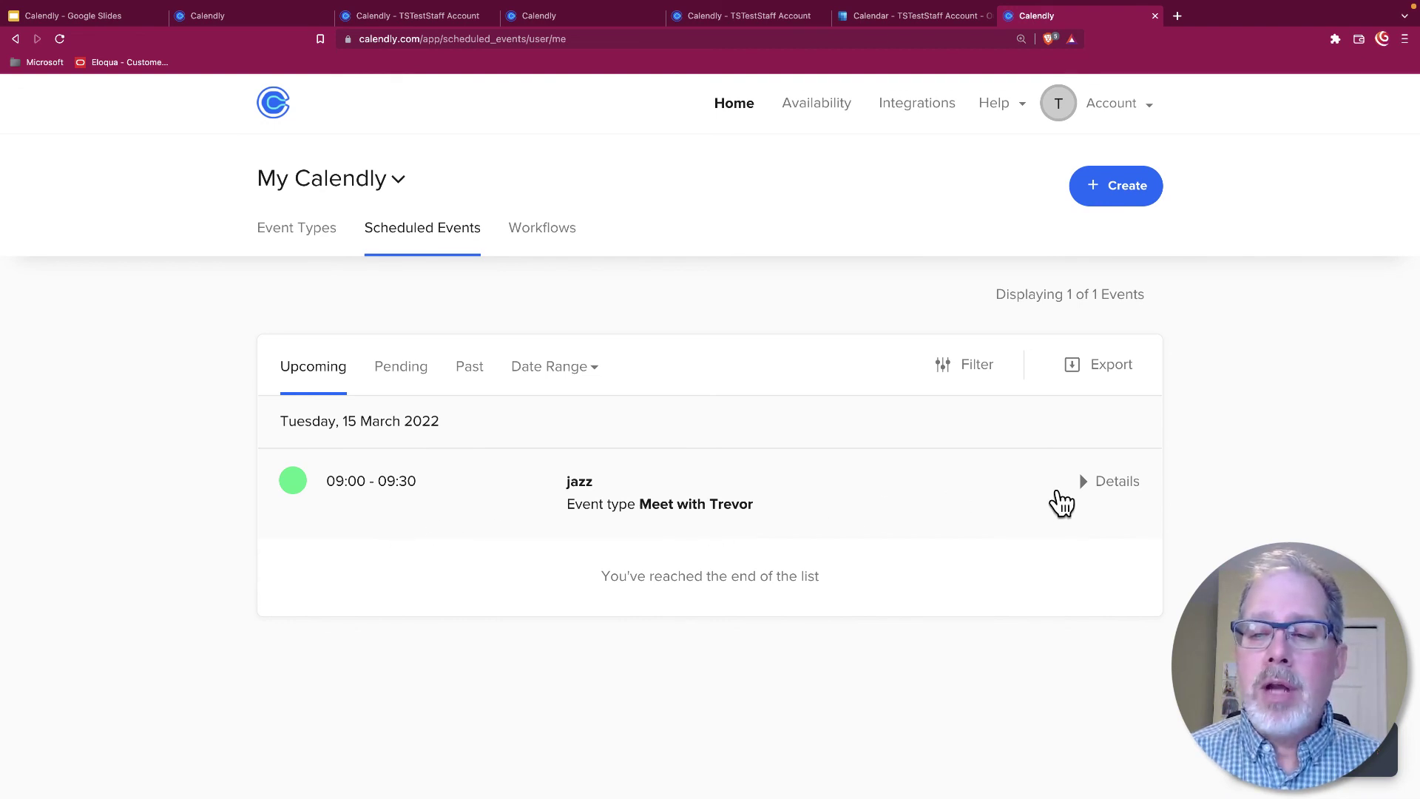
left_click(1095, 488)
scroll(925, 498, "down", 3)
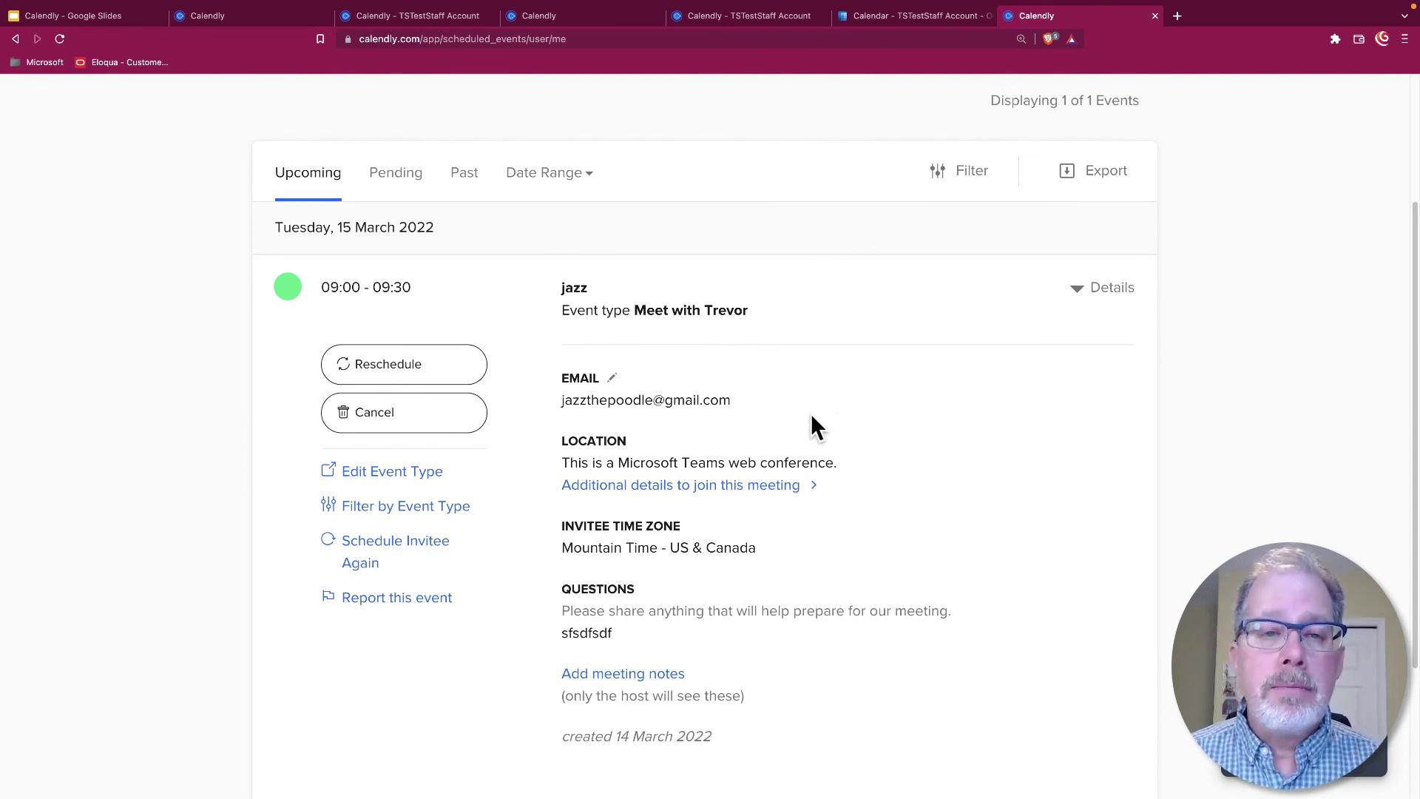
scroll(558, 229, "up", 1)
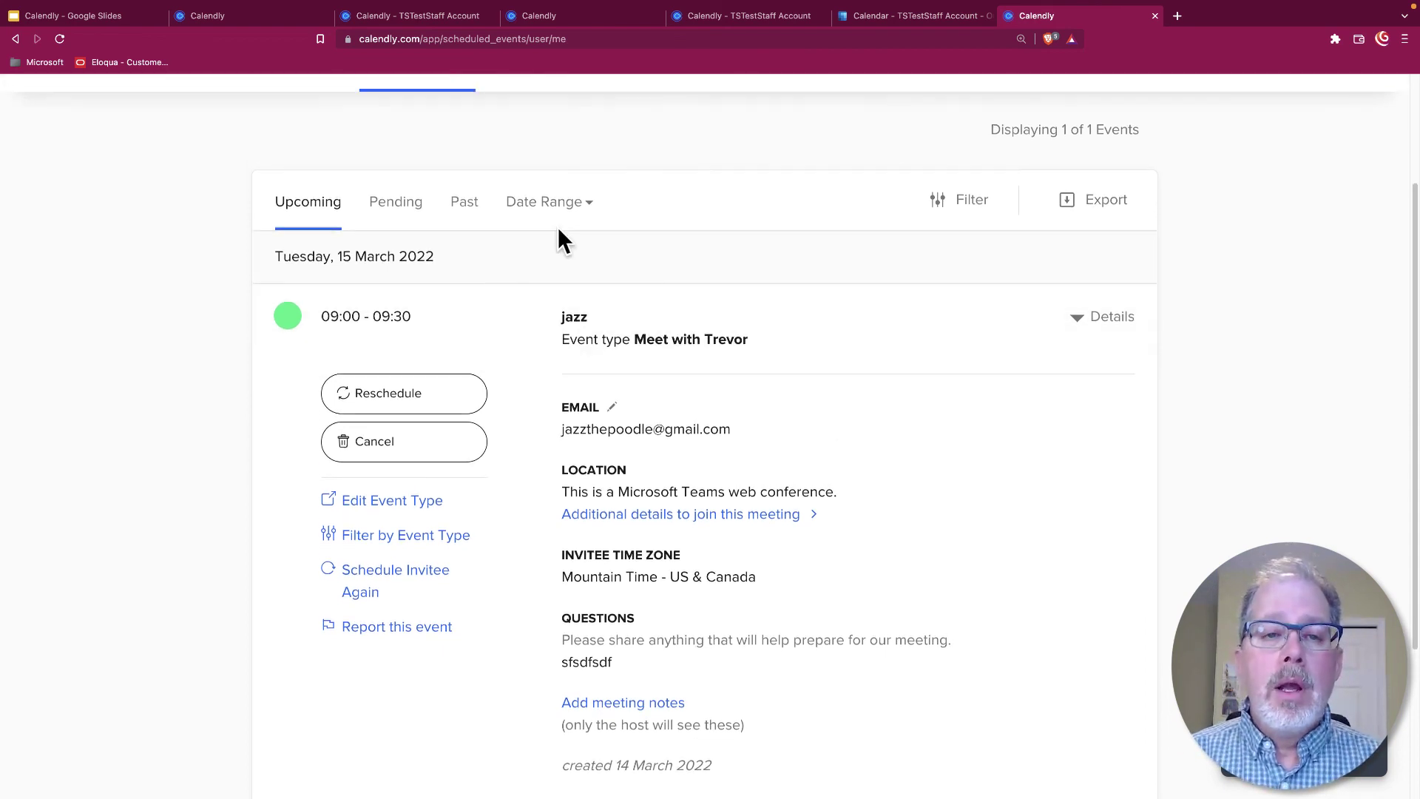
left_click(458, 207)
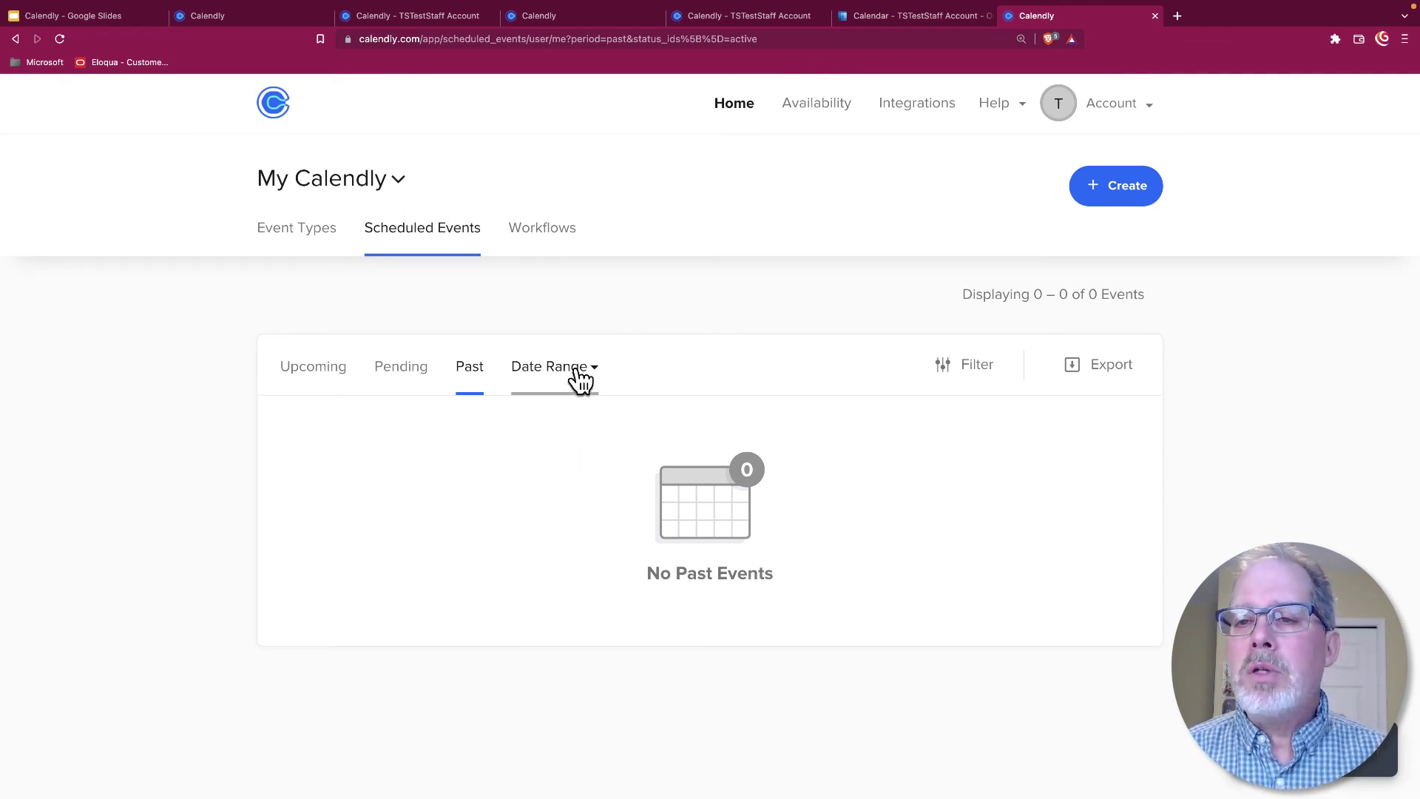
left_click(318, 244)
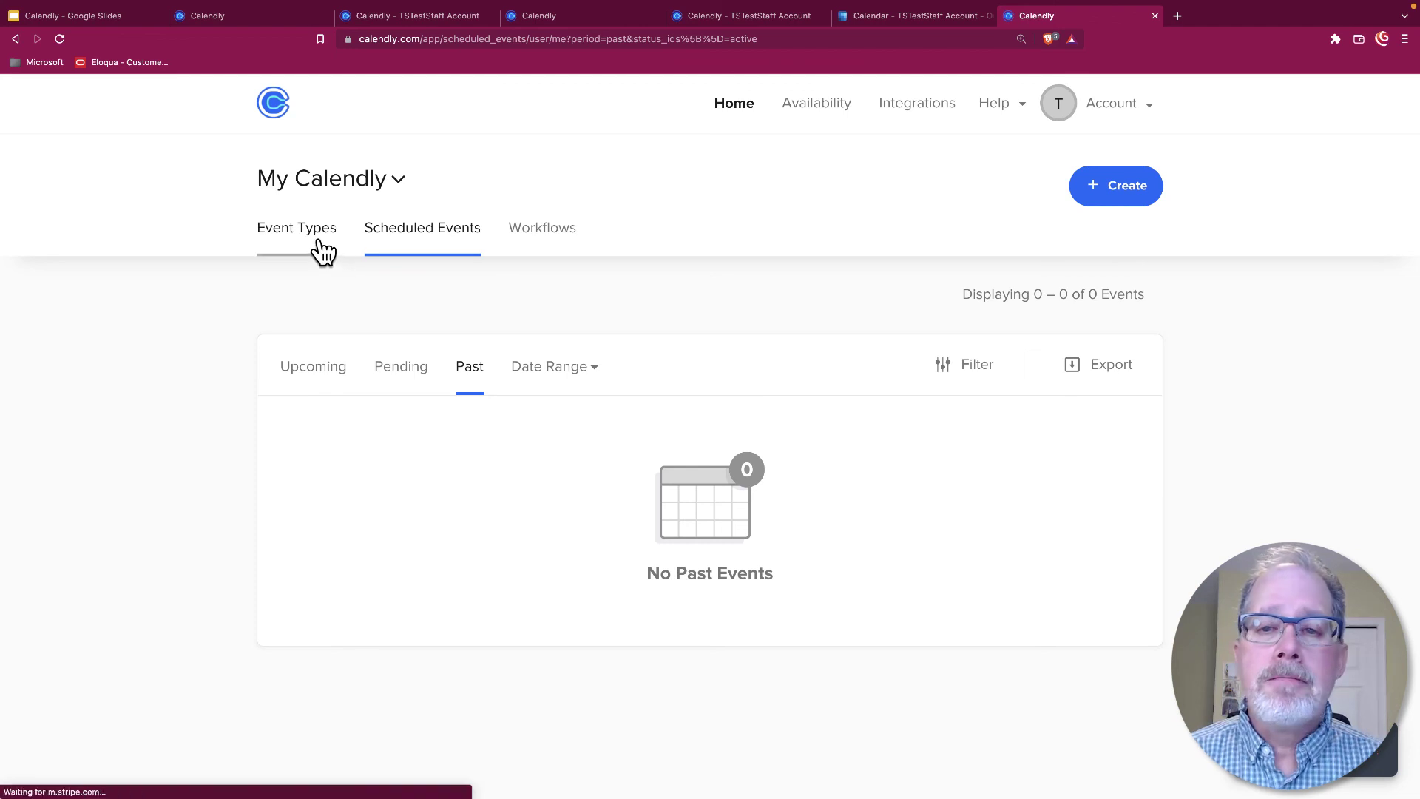
left_click(1018, 107)
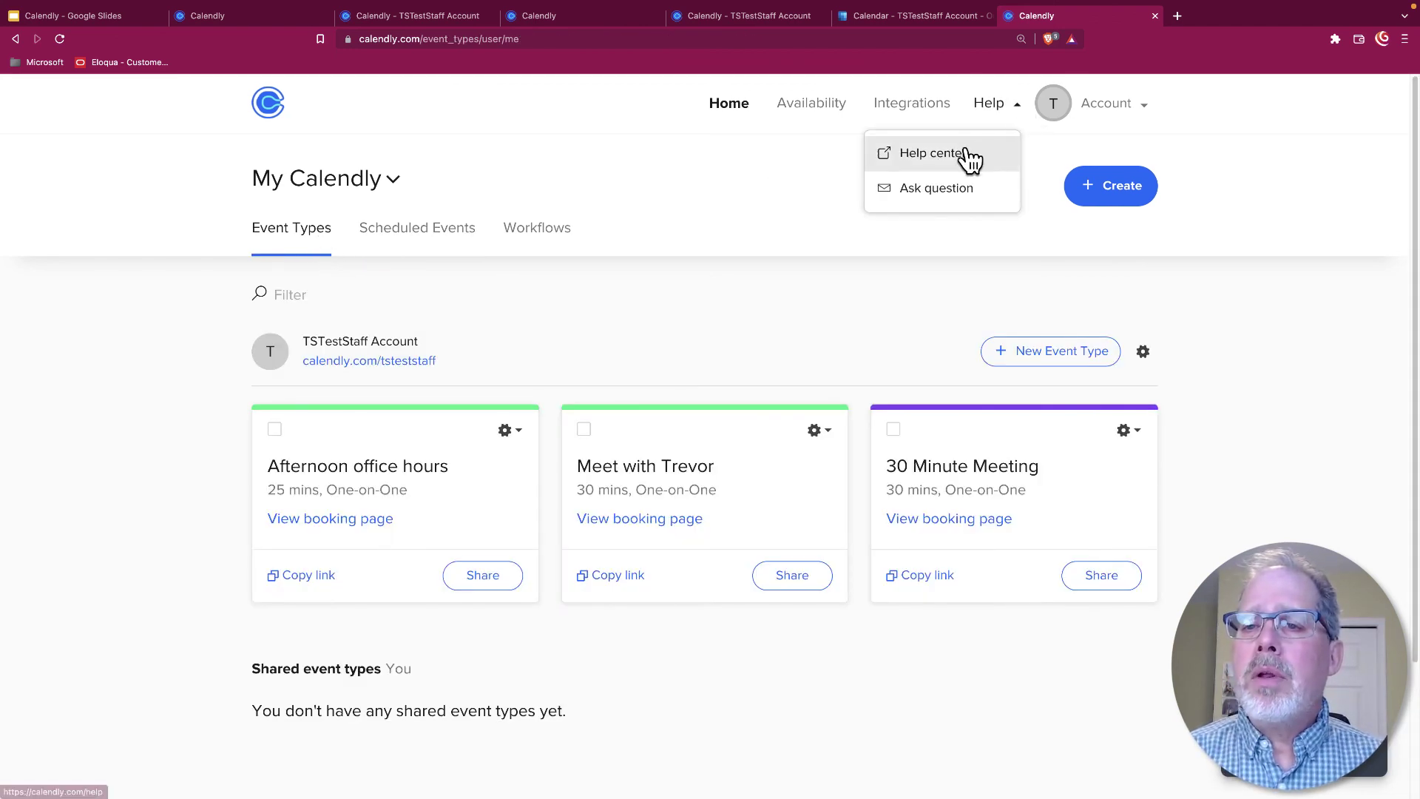
left_click(694, 297)
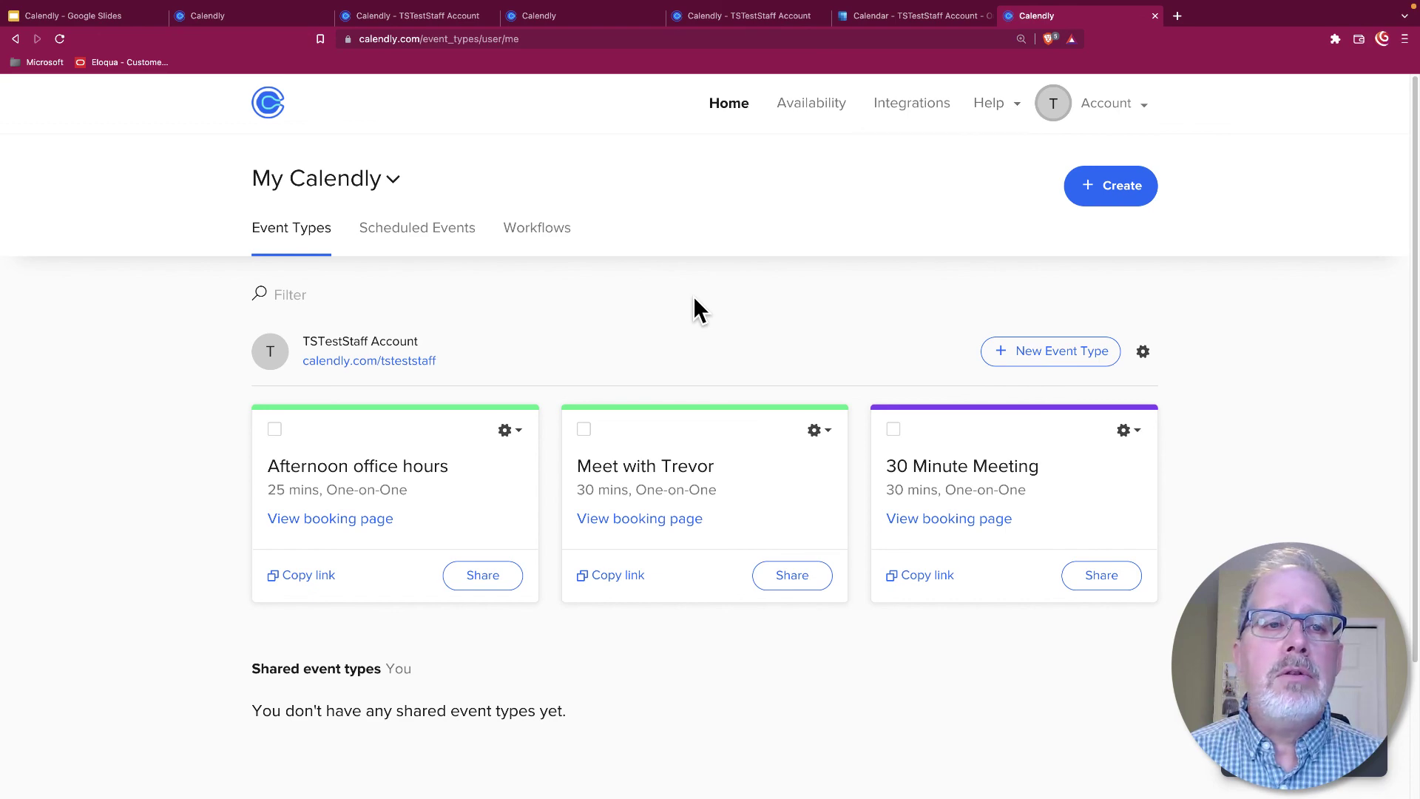